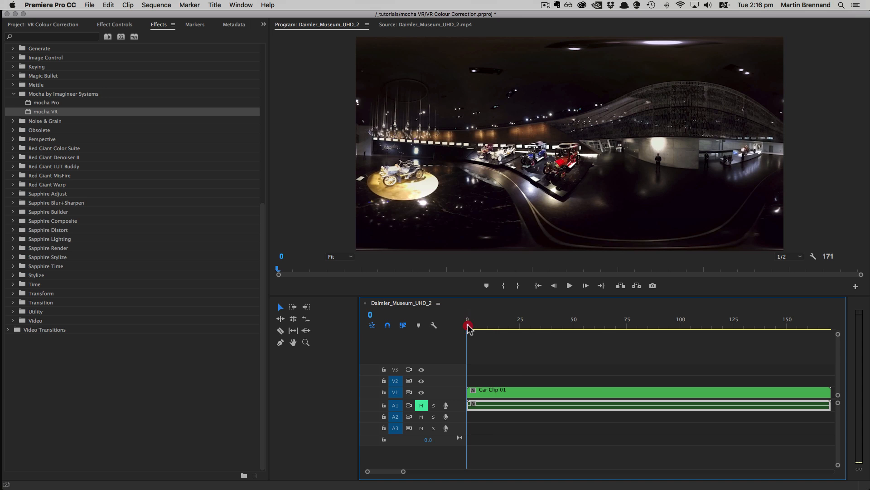
Scrub through Car Clip 01 in the timeline to review the 360 museum footage.
left_click_drag(469, 327, 601, 334)
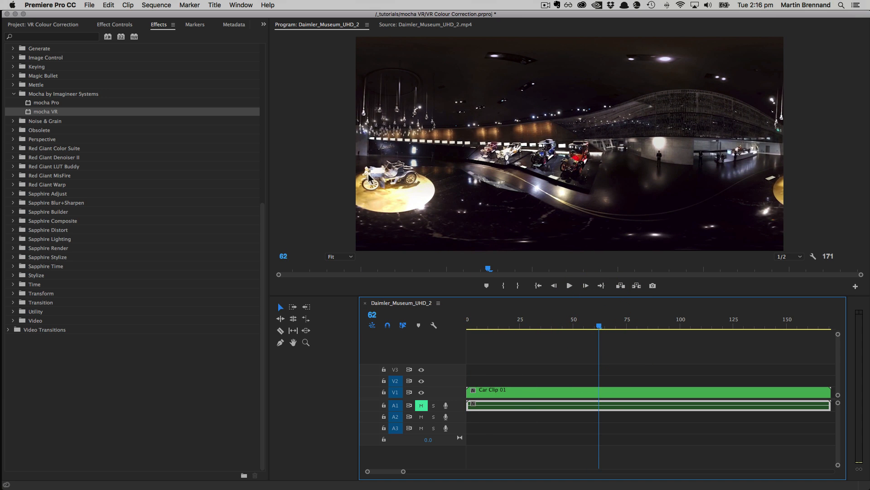
left_click_drag(615, 328, 750, 334)
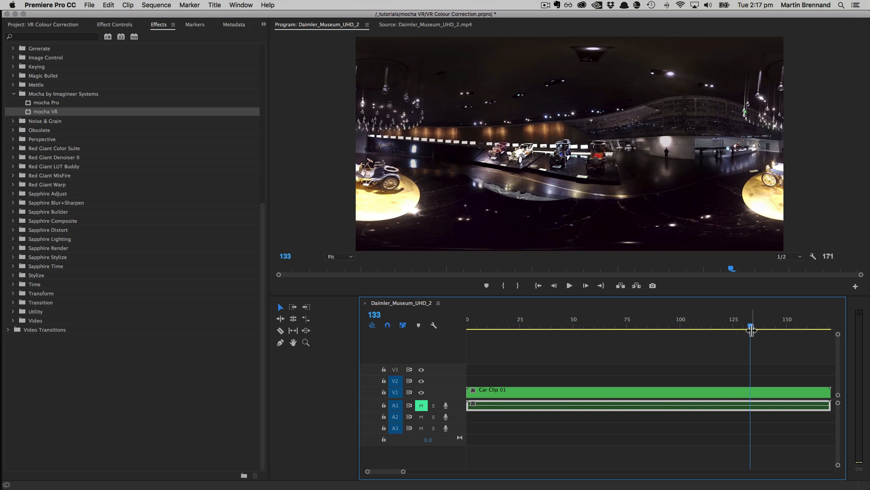
left_click_drag(751, 326, 525, 325)
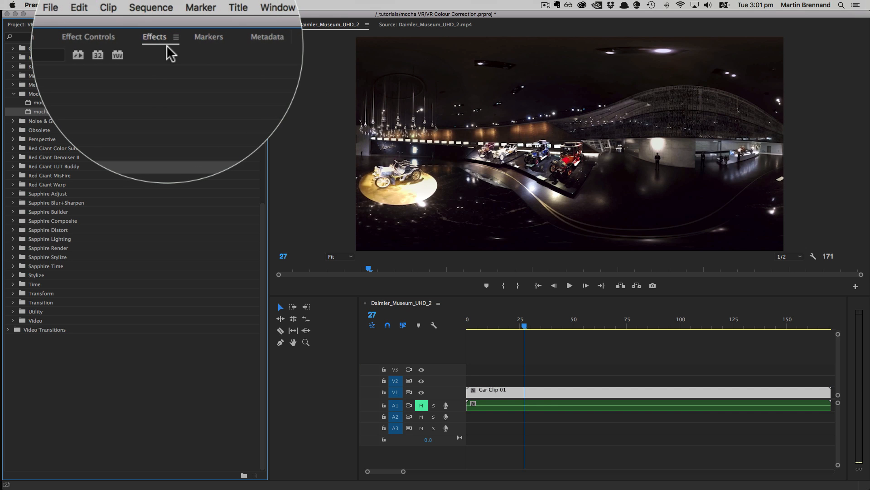
Apply the mocha VR effect to Car Clip 01 and show its settings in the effect controls.
left_click(68, 94)
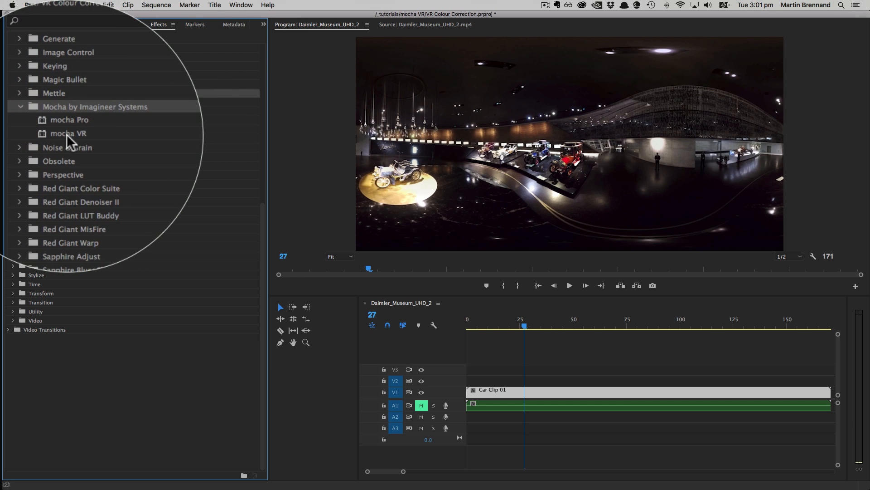
left_click(78, 135)
left_click_drag(78, 135, 502, 394)
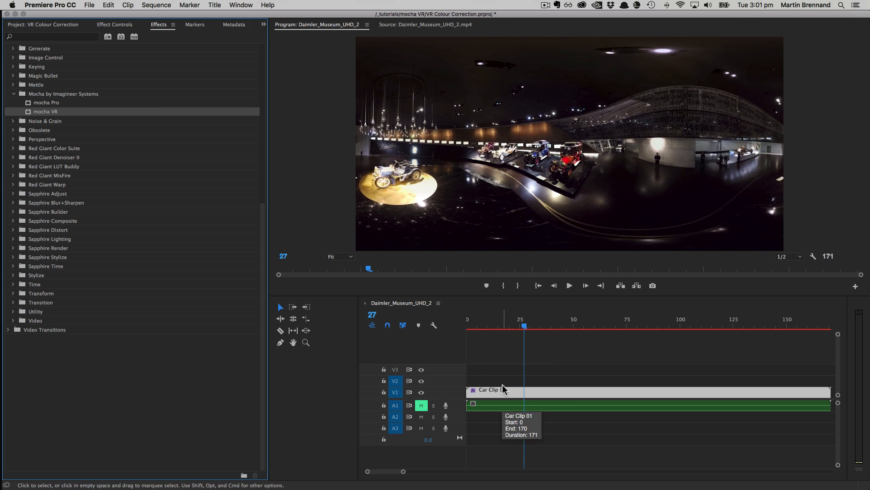
left_click(108, 25)
left_click(77, 184)
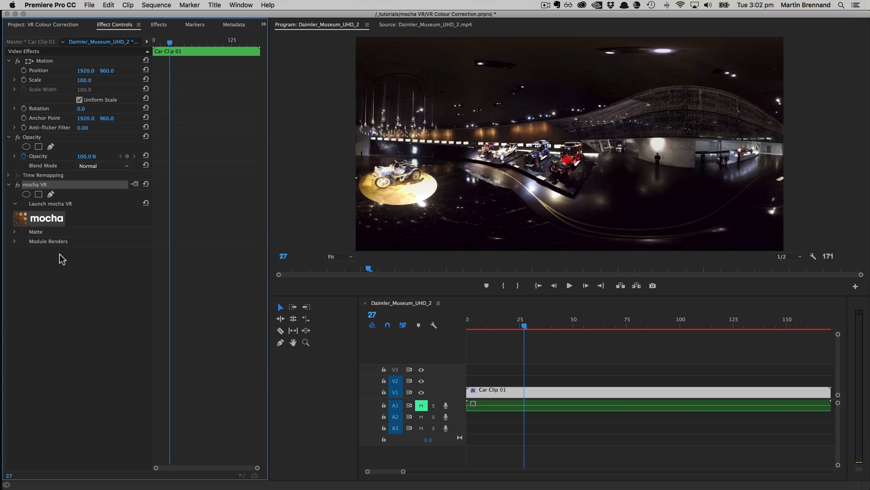
Enable Render in the mocha VR module renders and set VR Lens Latitude to -90.
left_click(13, 242)
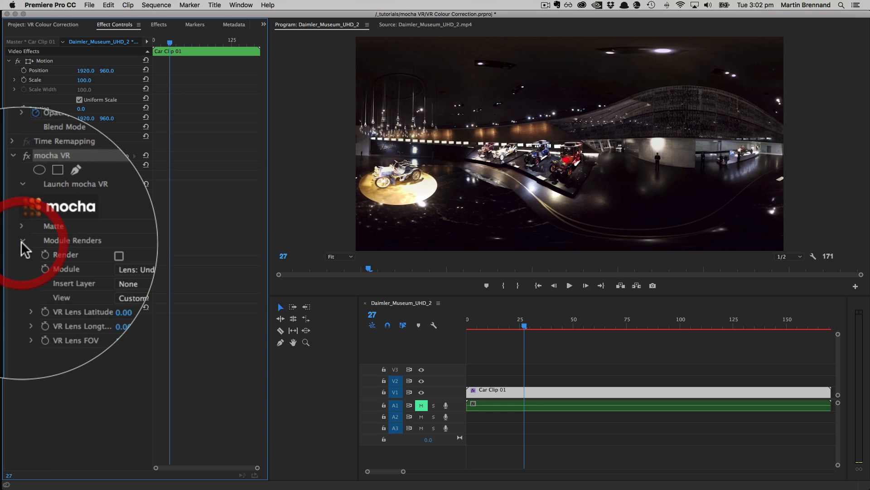
left_click(79, 251)
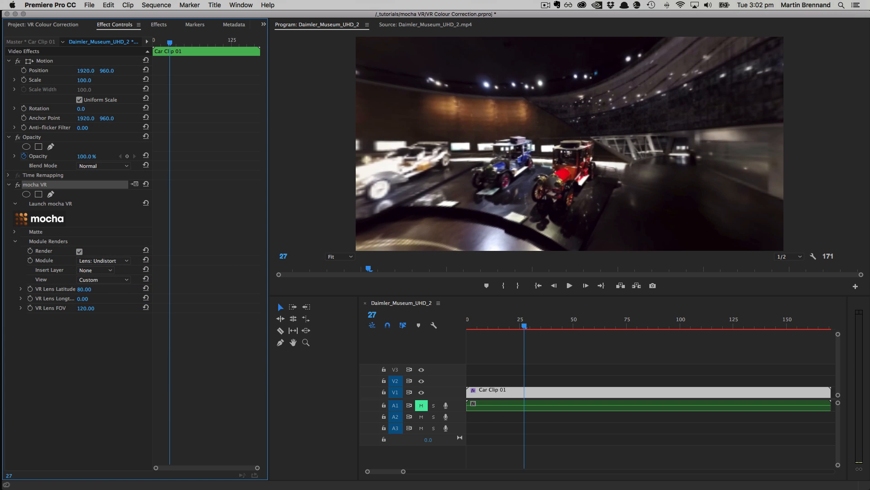
left_click_drag(85, 289, 9, 290)
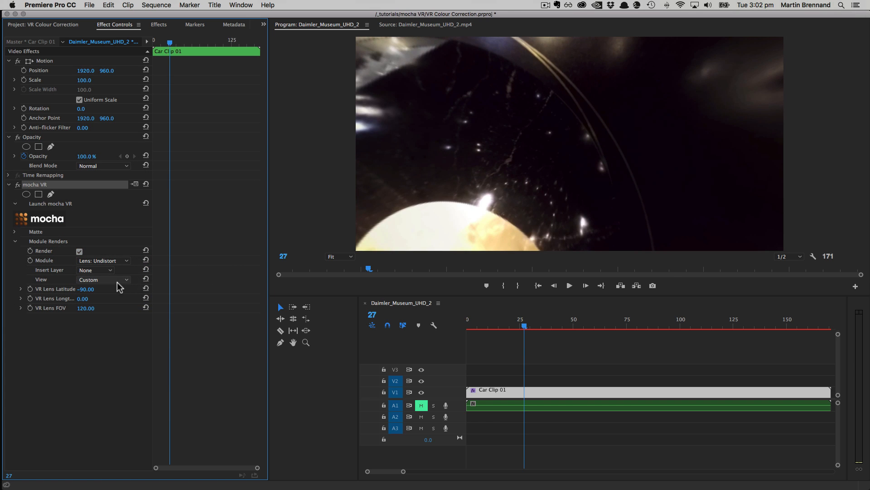
Preview the Lens: Undistort render with the Zenith (top) and Nadir (bottom) views, and turn Render off.
left_click(117, 280)
left_click(111, 295)
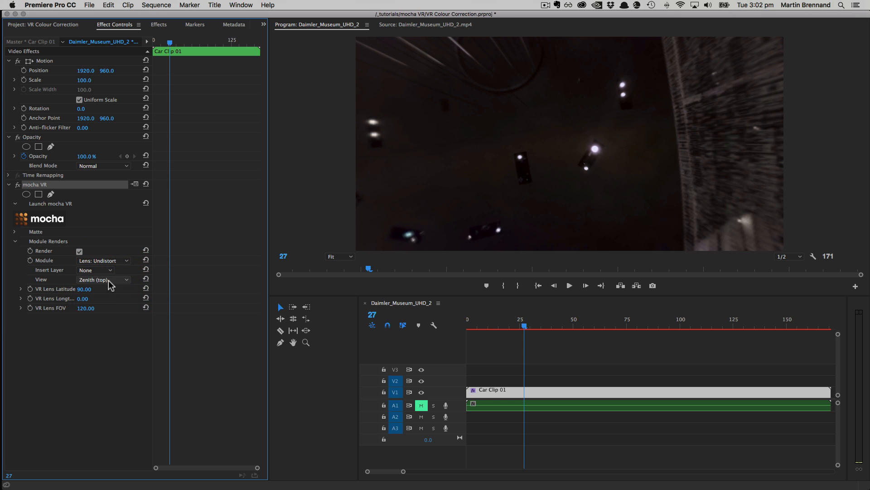
left_click(109, 280)
left_click(117, 316)
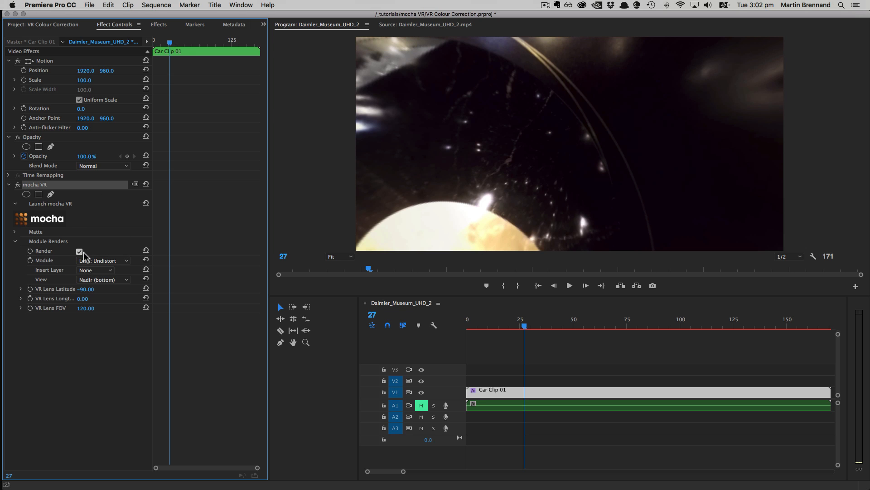
left_click(79, 251)
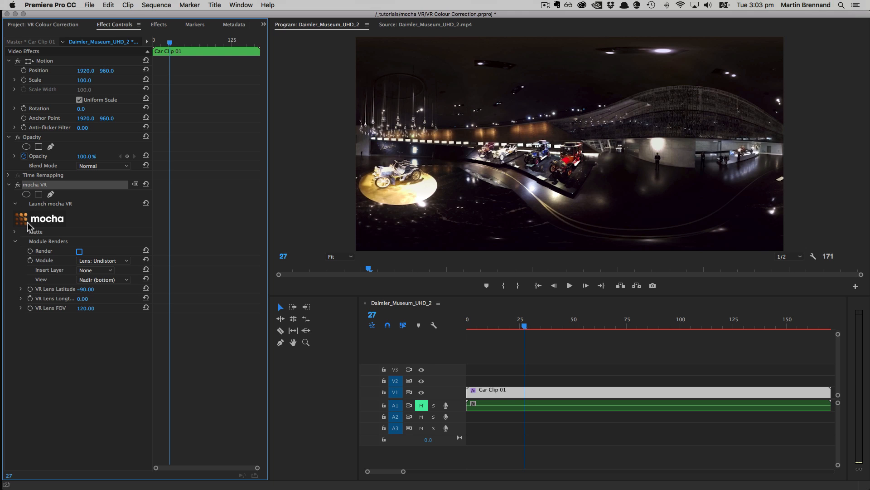
Launch the mocha VR interface from the effect and toggle its 360 view to compare the flat and undistorted footage.
left_click(49, 217)
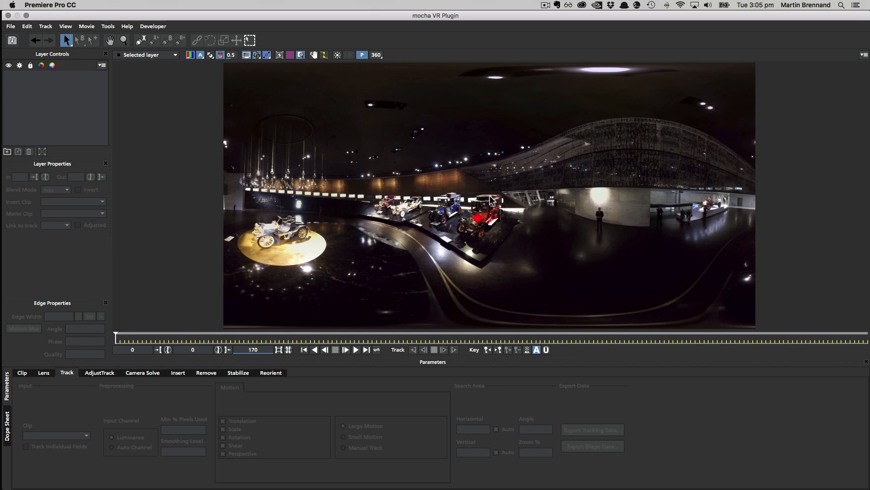
left_click(376, 55)
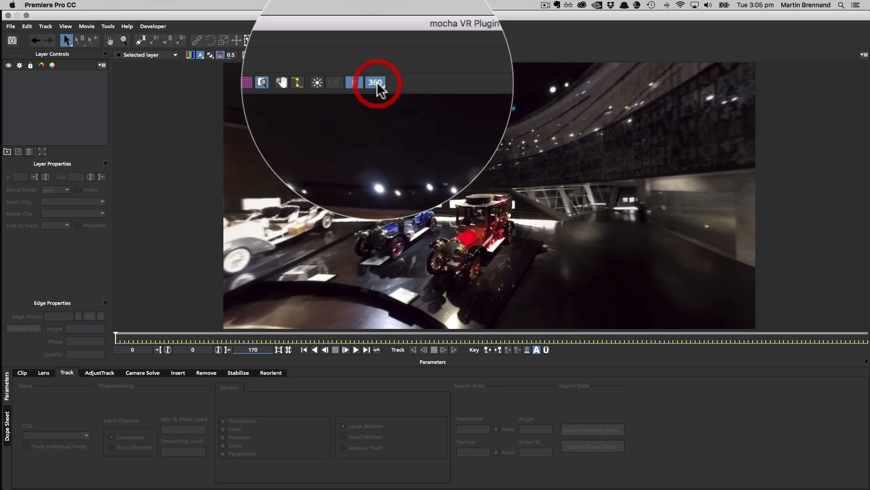
left_click(377, 55)
left_click(376, 55)
left_click(377, 55)
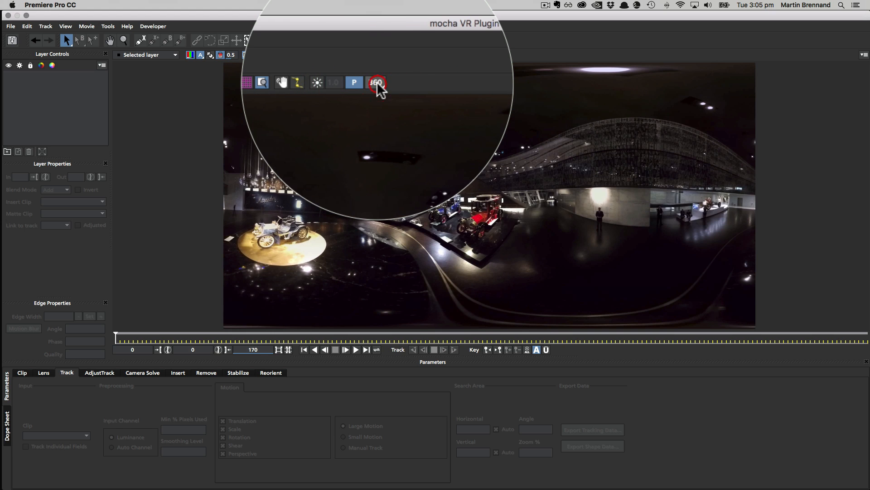
left_click(376, 55)
left_click(376, 55)
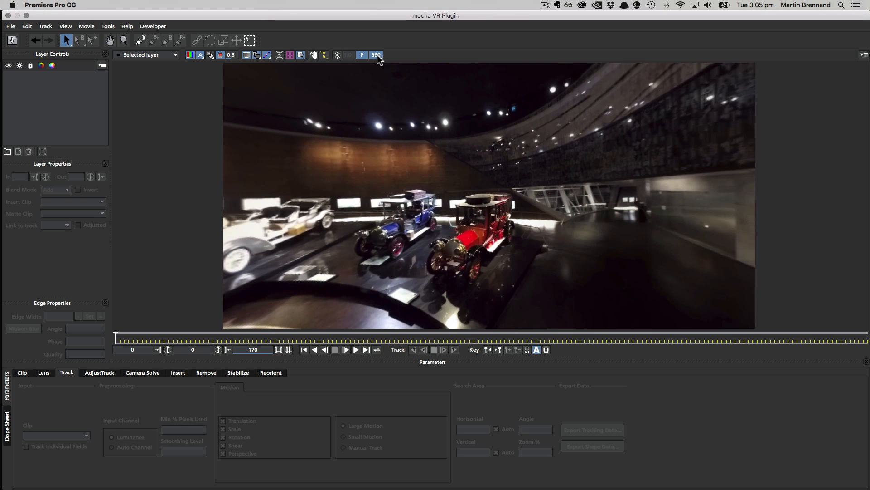
key("shift+o")
left_click(376, 54)
left_click(376, 55)
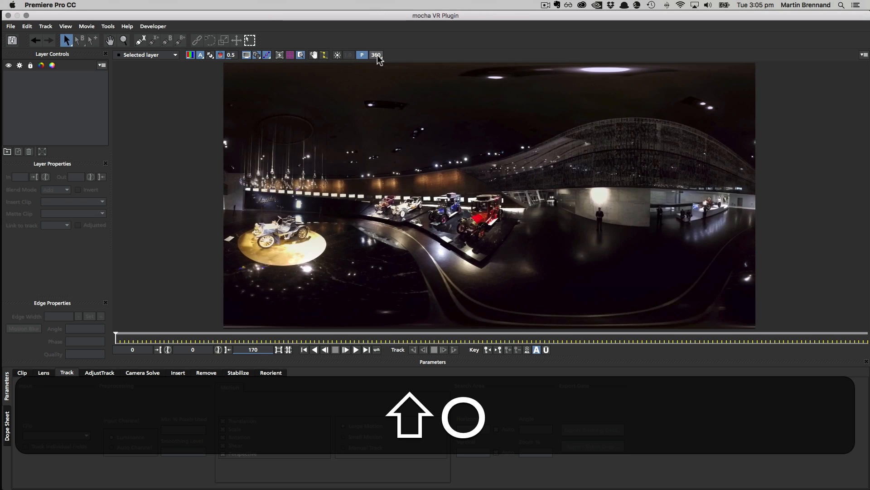
left_click(376, 55)
Look at the footage in the Zenith (top) and Nadir (bottom) preset views.
left_click_drag(377, 55, 388, 82)
left_click(381, 54)
left_click(384, 91)
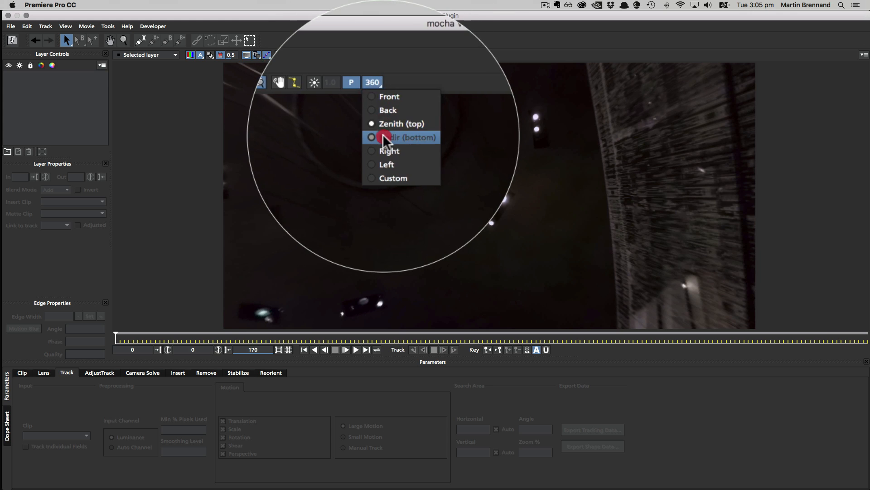
Look around the 360 view and examine the vintage car on the illuminated platform up close.
key("x")
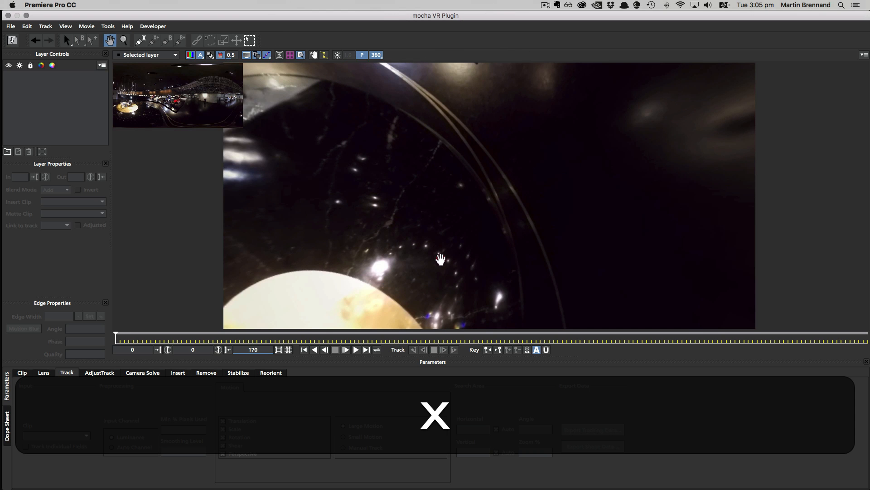
left_click_drag(468, 68, 869, 343)
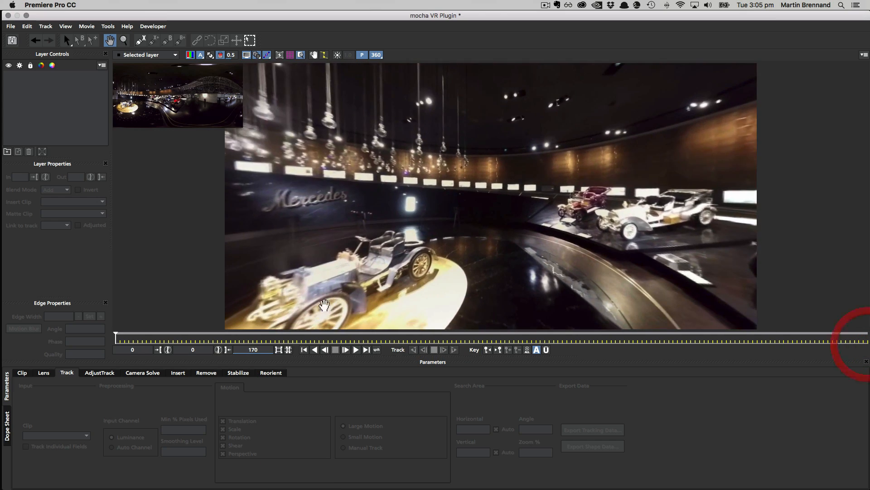
left_click_drag(510, 214, 392, 180)
key("z")
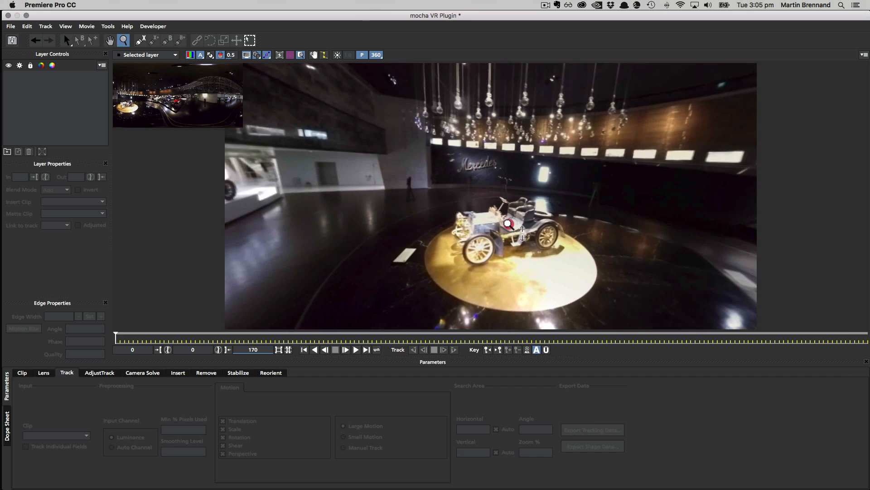
left_click_drag(509, 205, 489, 177)
key("x")
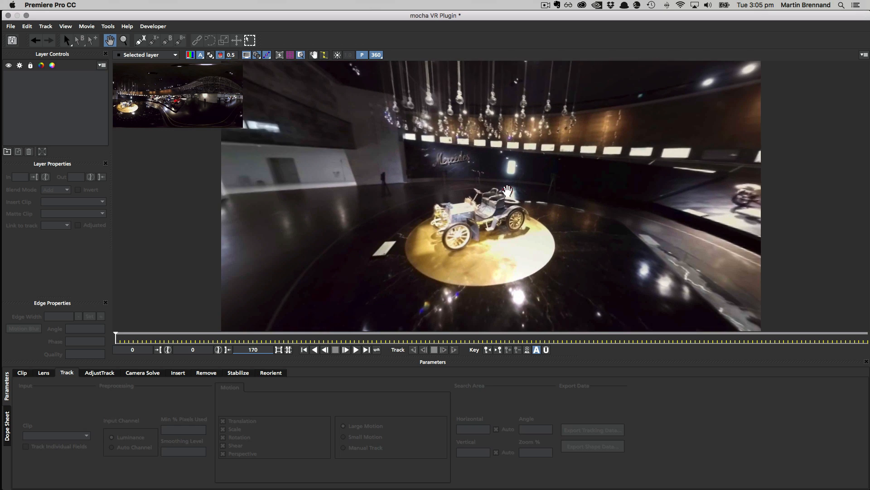
key("z")
left_click_drag(508, 239, 476, 199)
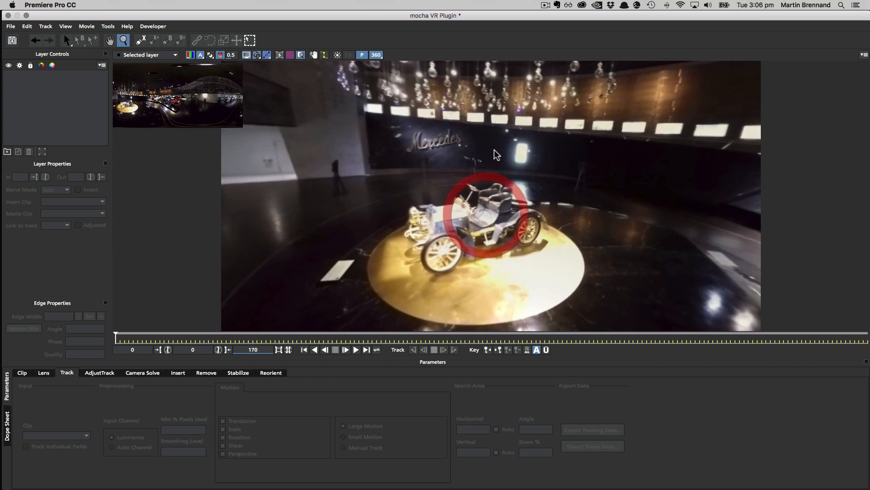
key("s")
Reset the 360 view to the Front preset.
left_click(376, 55)
left_click(387, 73)
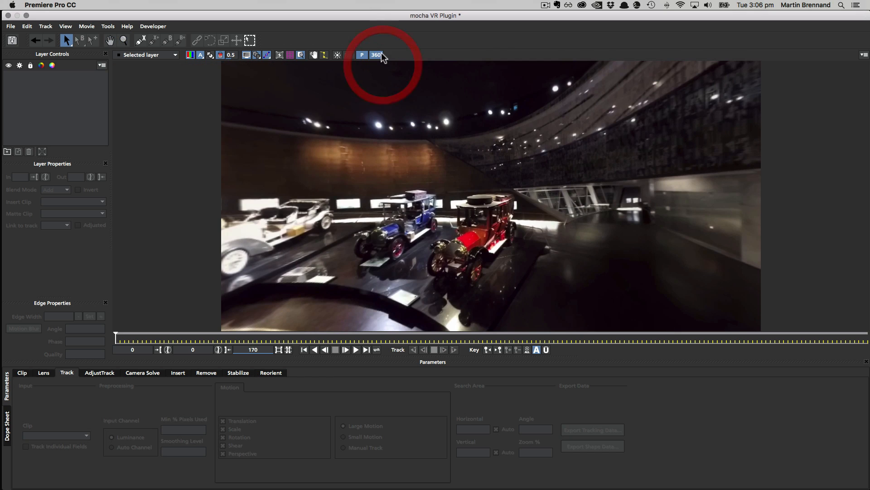
left_click(376, 55)
left_click(381, 64)
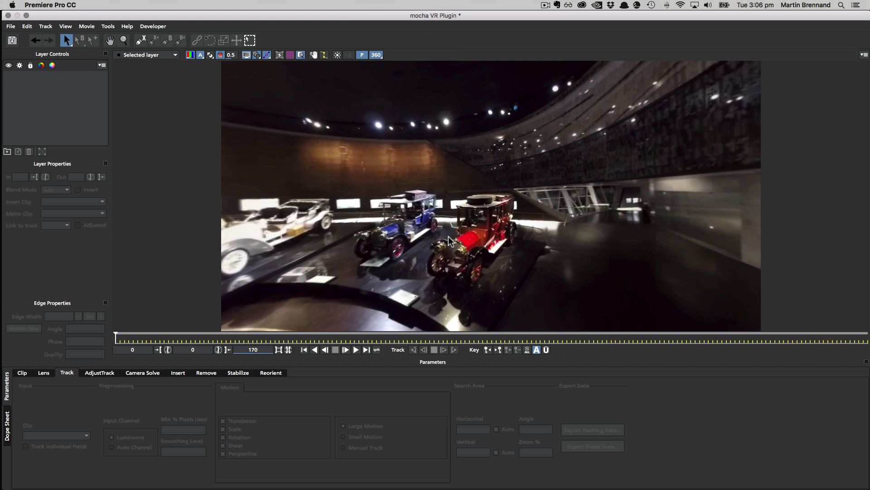
Centre the 360 view on the vintage car on the lit platform, comparing it with the flat equirectangular frame.
key("x")
left_click_drag(349, 241, 750, 175)
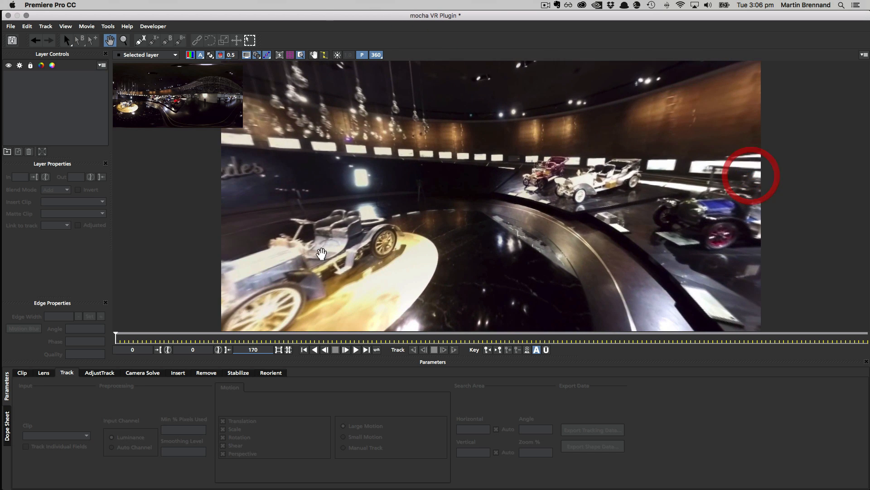
left_click_drag(322, 253, 538, 189)
key("s")
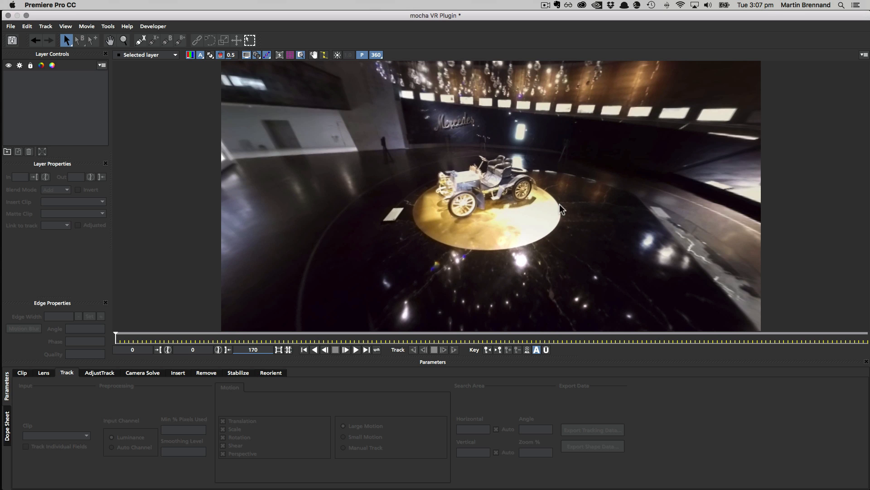
left_click(376, 55)
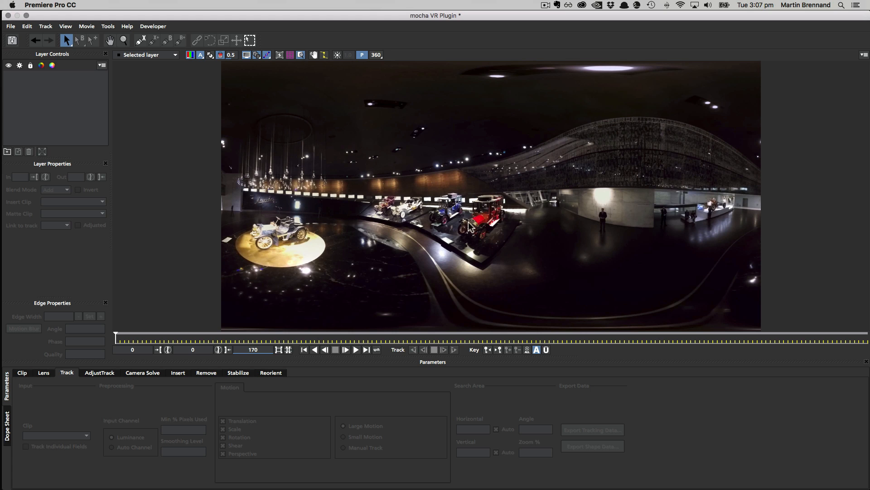
left_click(376, 55)
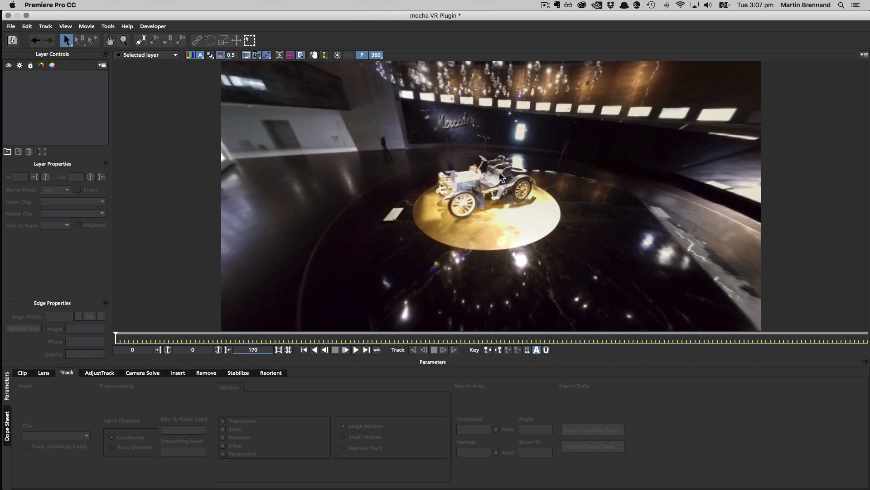
key("x")
left_click_drag(465, 166, 496, 155)
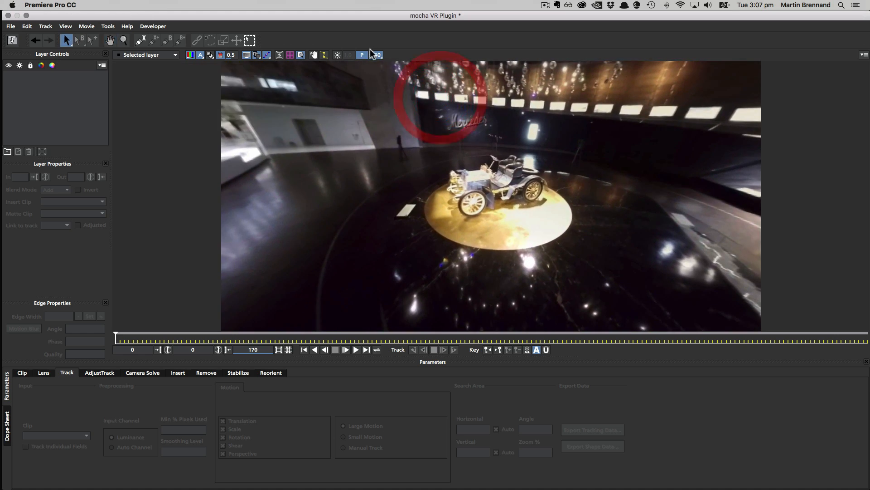
Turn off the 360 view, inspect the car up close in the equirectangular frame, and fit the frame to the viewer.
left_click(374, 56)
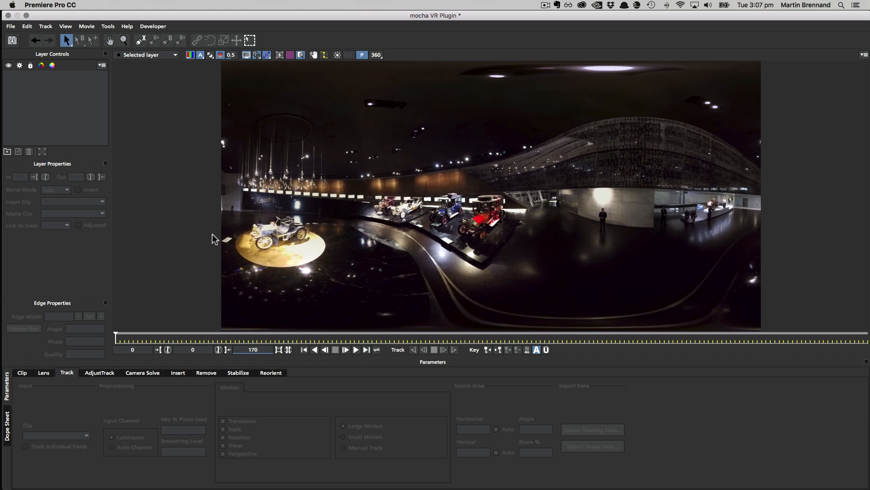
key("z")
left_click_drag(267, 255, 273, 146)
key("shift+8")
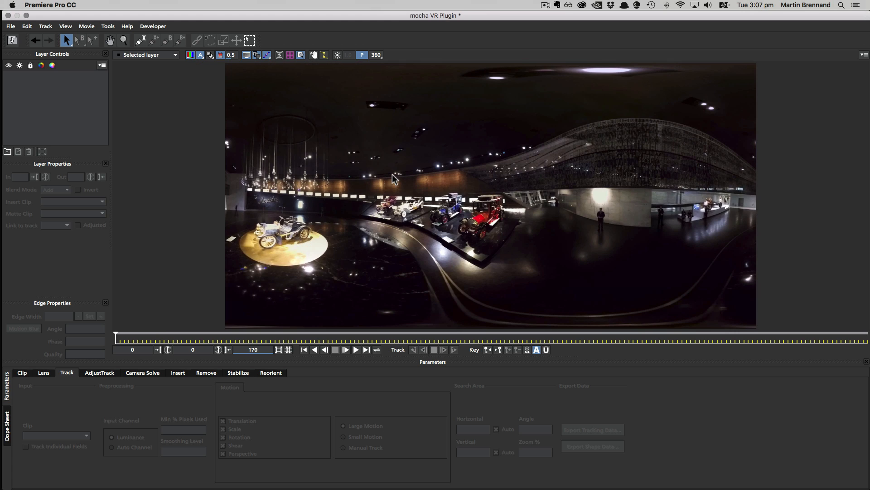
Turn the 360 view back on and scrub the clip to frame 152 and back to the first frame.
left_click(376, 55)
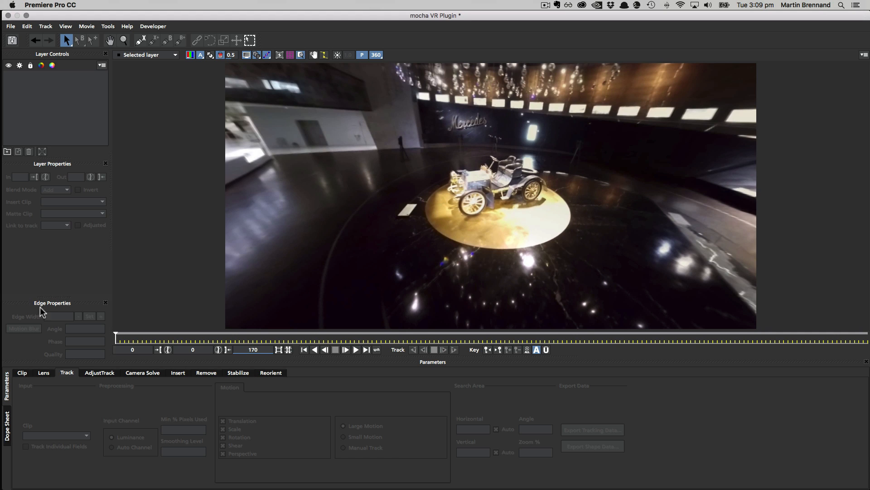
left_click_drag(115, 337, 788, 354)
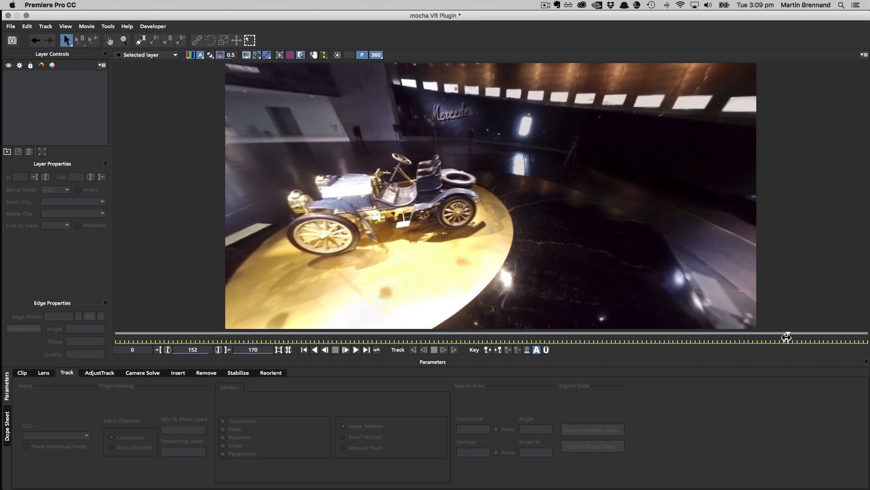
left_click_drag(786, 336, 116, 341)
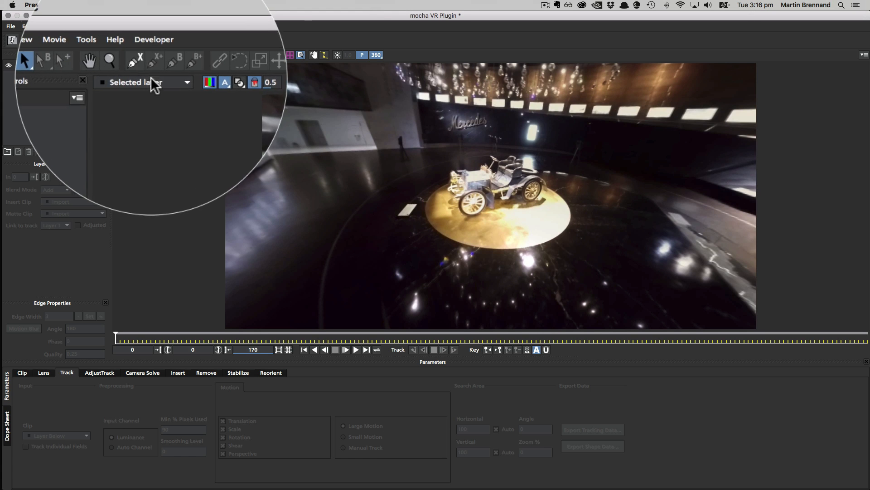
Draw a closed X-spline loosely around the vintage car on the first frame, excluding most of the surrounding floor.
left_click(140, 40)
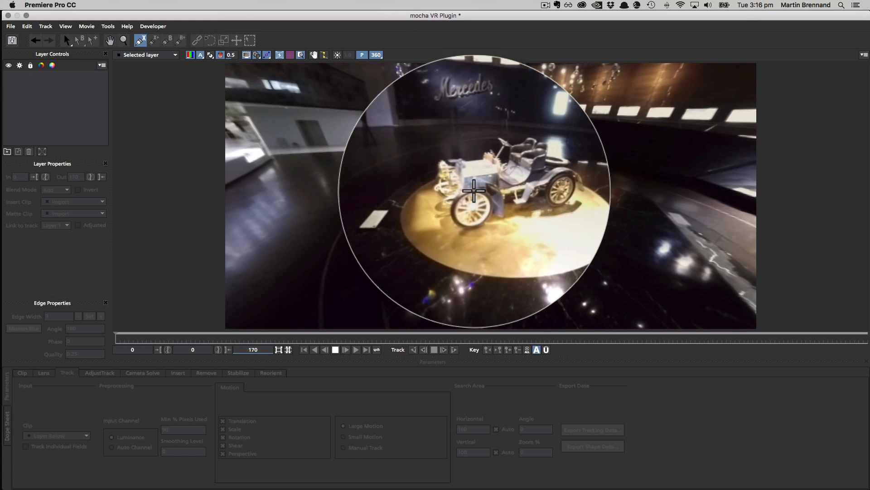
left_click(524, 153)
left_click(473, 158)
left_click(439, 169)
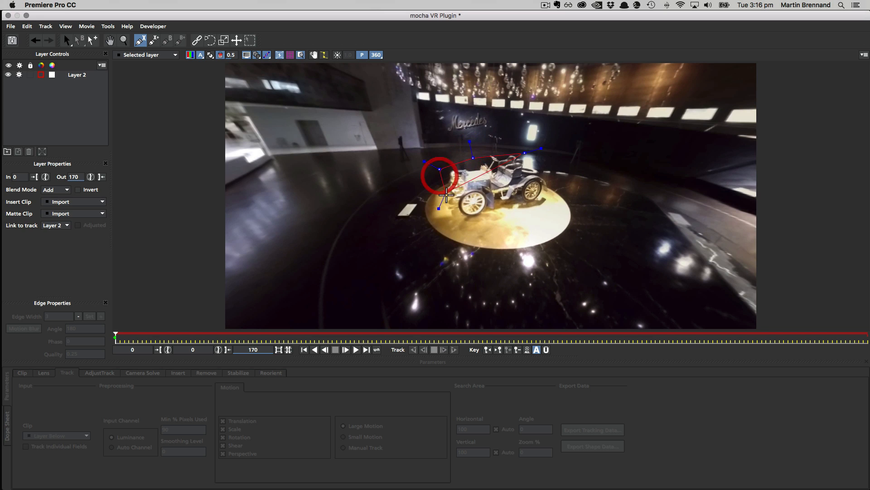
left_click(458, 212)
left_click(488, 214)
left_click(517, 203)
left_click(548, 186)
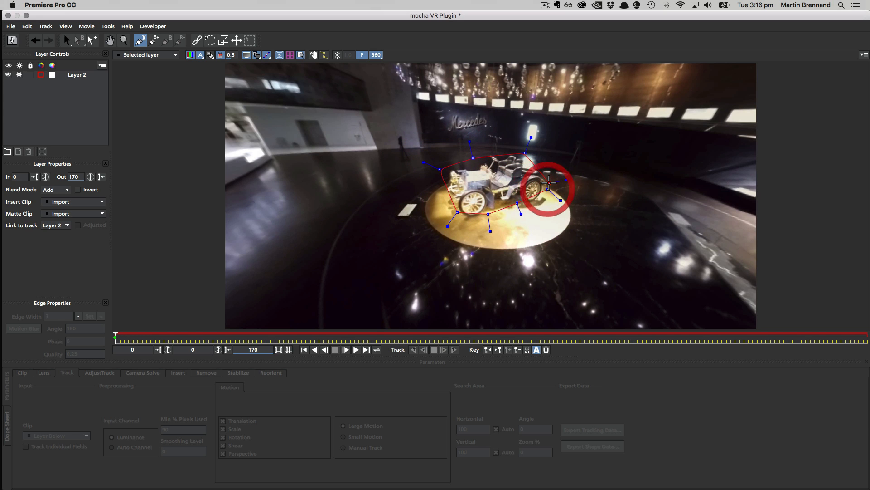
right_click(549, 182)
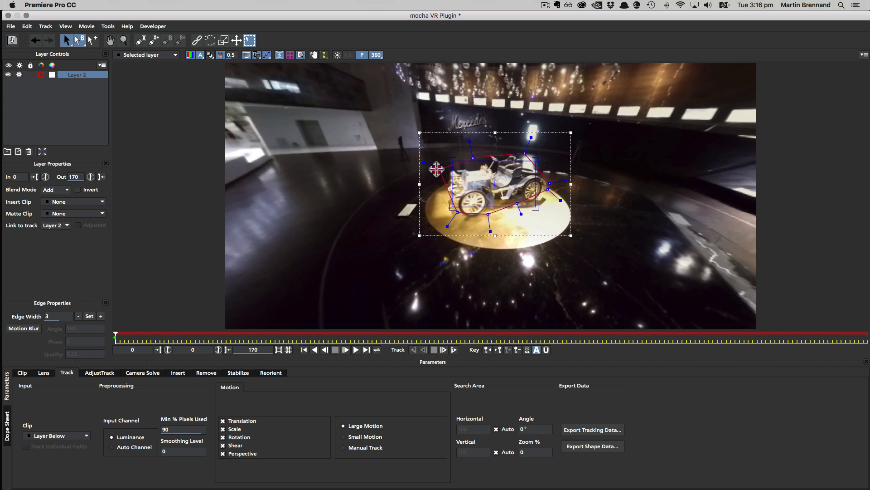
Pull the spline's points in closer to the car's hood, seats and wheels, keeping the planar surface and grid hidden.
left_click_drag(436, 169, 473, 170)
left_click_drag(523, 154, 550, 192)
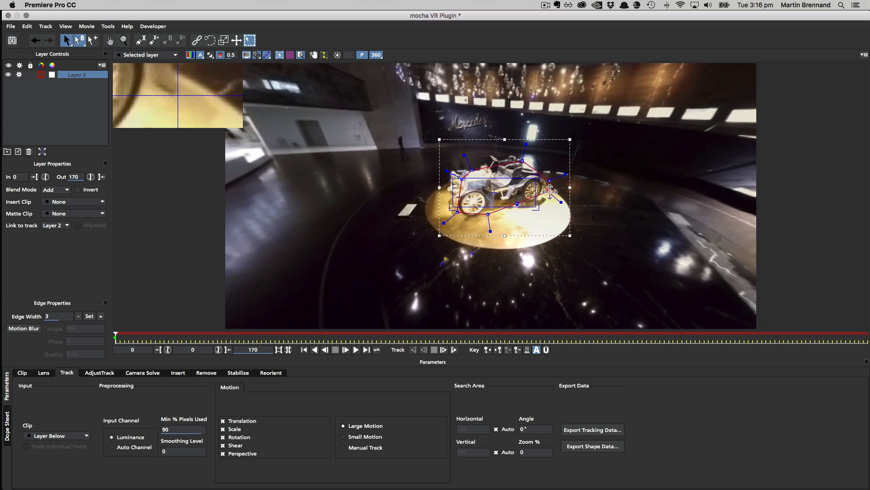
left_click(279, 55)
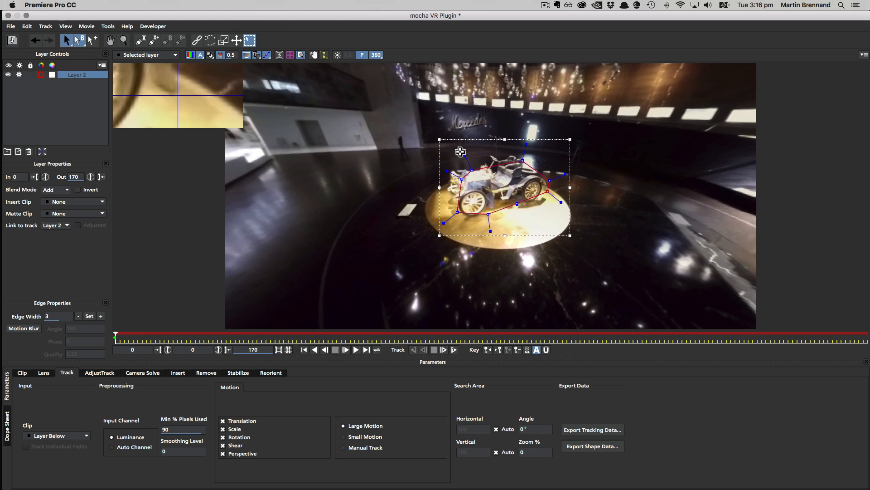
left_click_drag(518, 204, 534, 202)
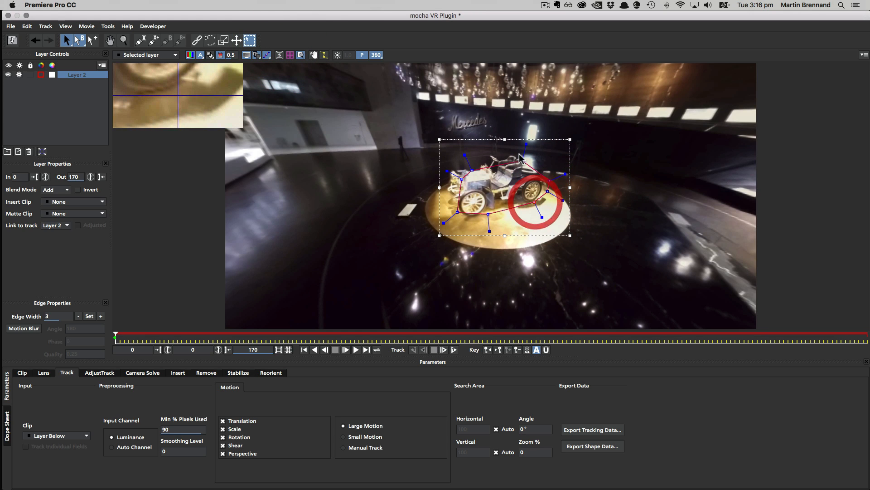
left_click_drag(523, 161, 521, 161)
left_click(471, 167)
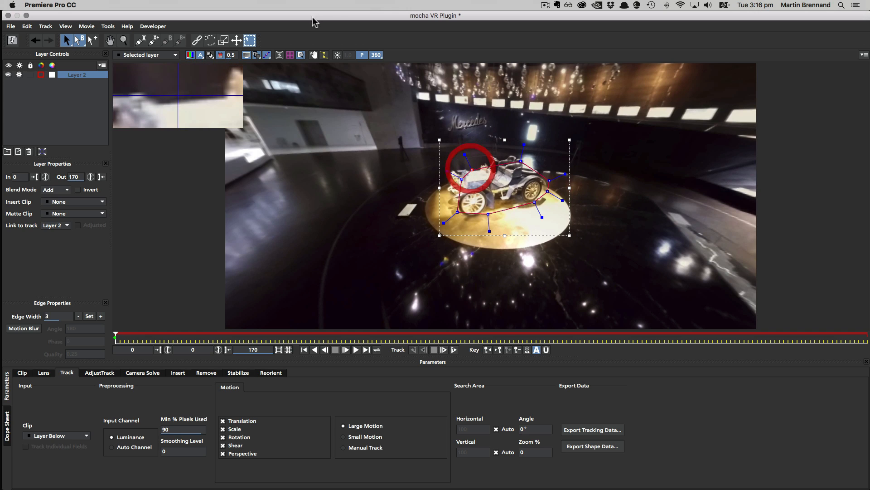
left_click(290, 55)
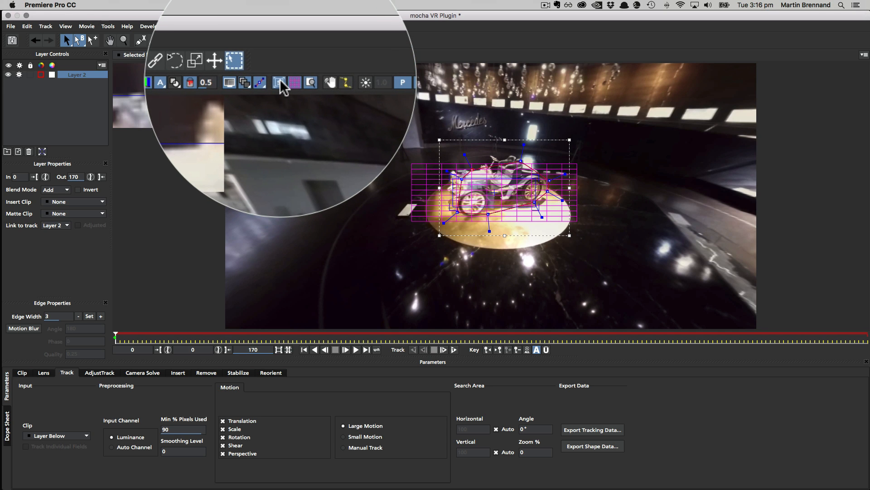
left_click(290, 55)
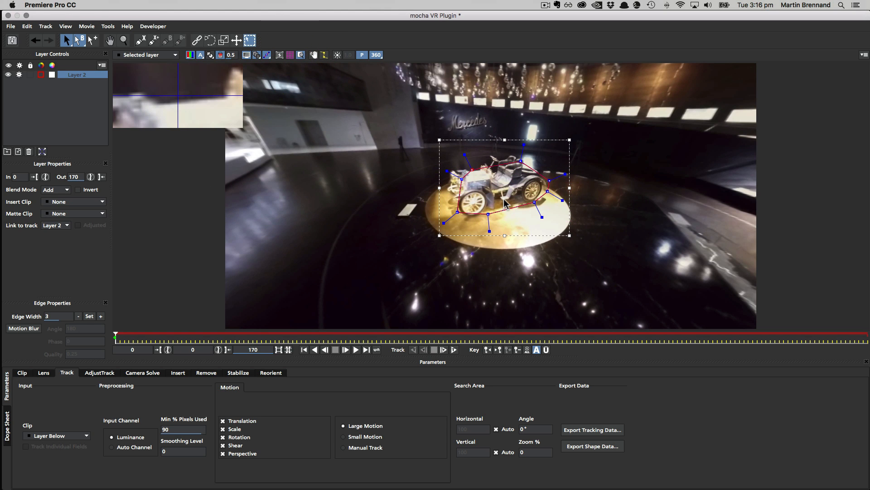
Turn on the layer matte display and move the spline's lower front point just beneath the car's front wheel.
left_click(210, 55)
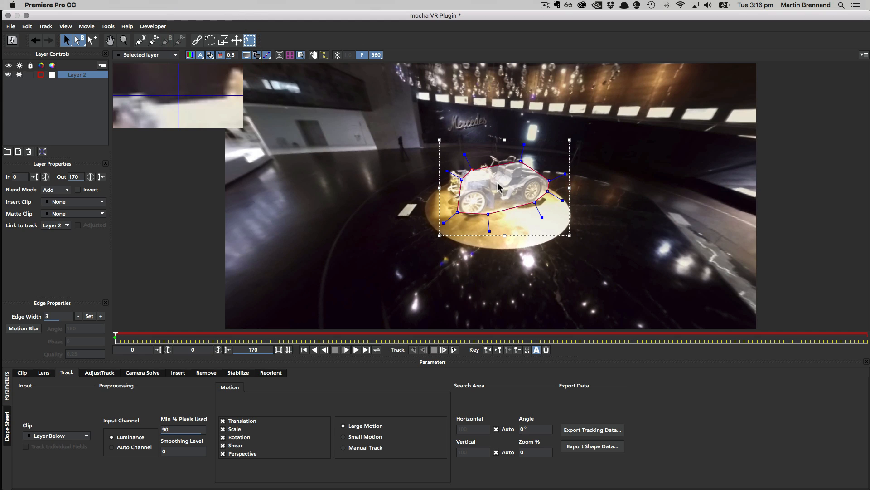
left_click_drag(488, 214, 472, 218)
left_click_drag(472, 170, 521, 162)
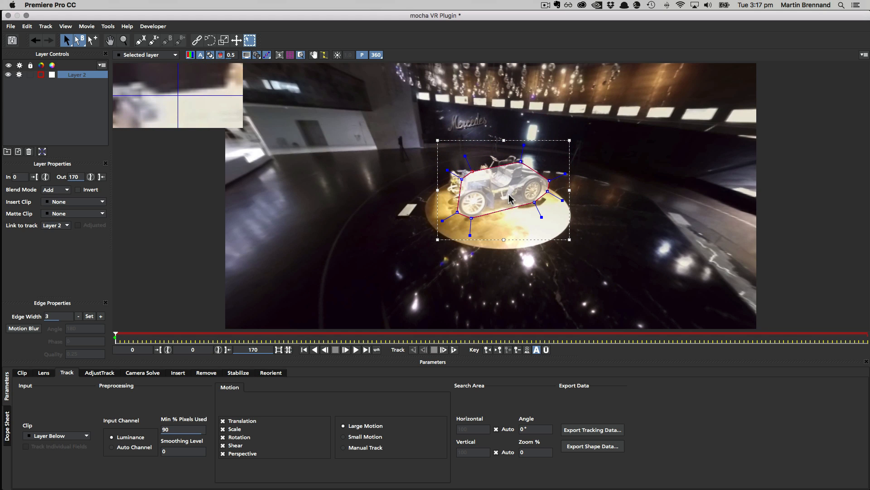
Track the car layer forward from the first frame to the last frame, 170.
left_click(454, 351)
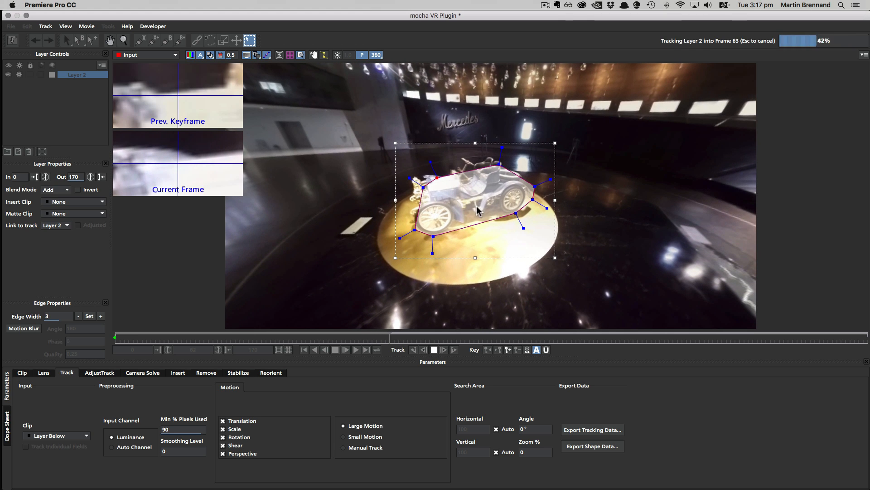
key("Escape")
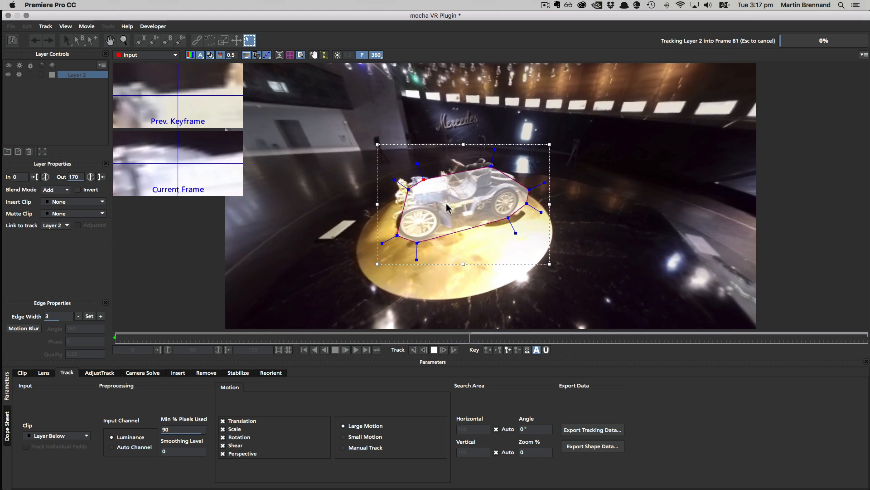
key("Escape")
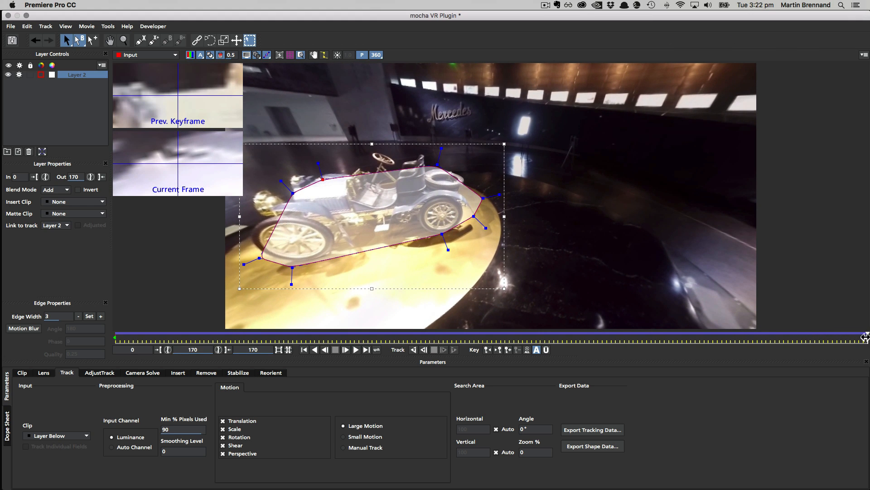
left_click_drag(847, 337, 869, 311)
mouse_move(865, 339)
left_mouse_down()
mouse_move(80, 301)
mouse_move(822, 330)
mouse_move(202, 298)
mouse_move(868, 330)
mouse_move(134, 301)
mouse_move(868, 331)
left_mouse_up()
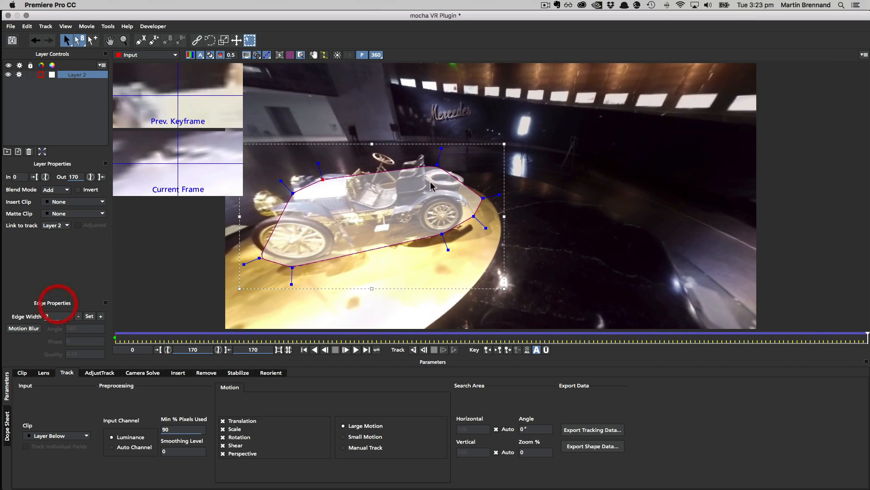
Rename the tracked layer to "car track" and turn off its processing and visibility.
double_click(77, 76)
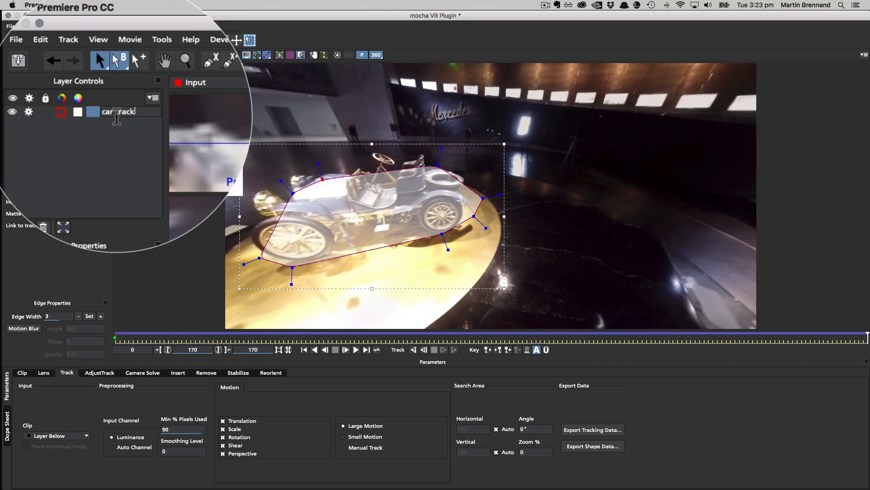
key("Return")
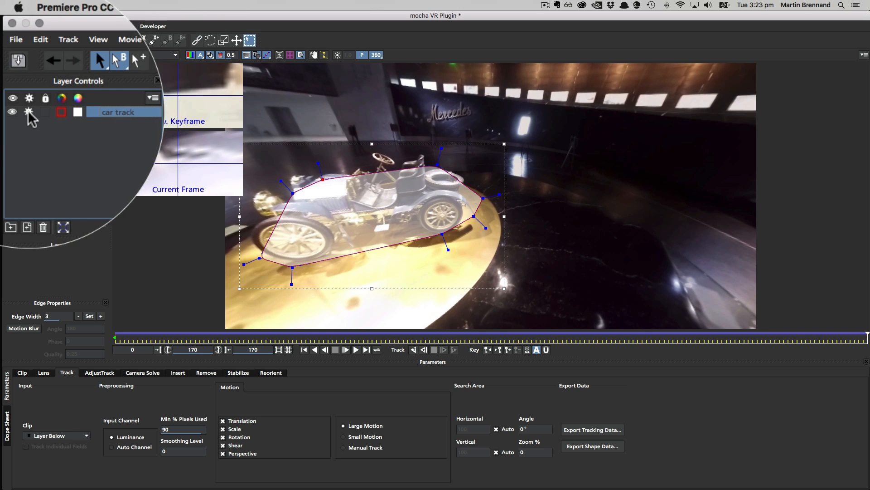
left_click(28, 112)
left_click(12, 112)
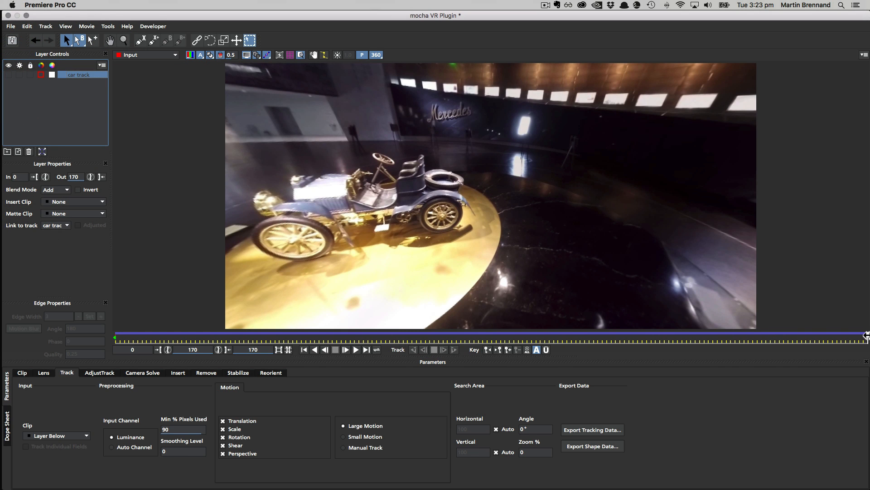
On the last frame, recentre the car in the 360 view and start a new X-spline along its headlamp and front wheel.
mouse_move(865, 335)
left_mouse_down()
mouse_move(24, 332)
mouse_move(867, 335)
left_mouse_up()
key("x")
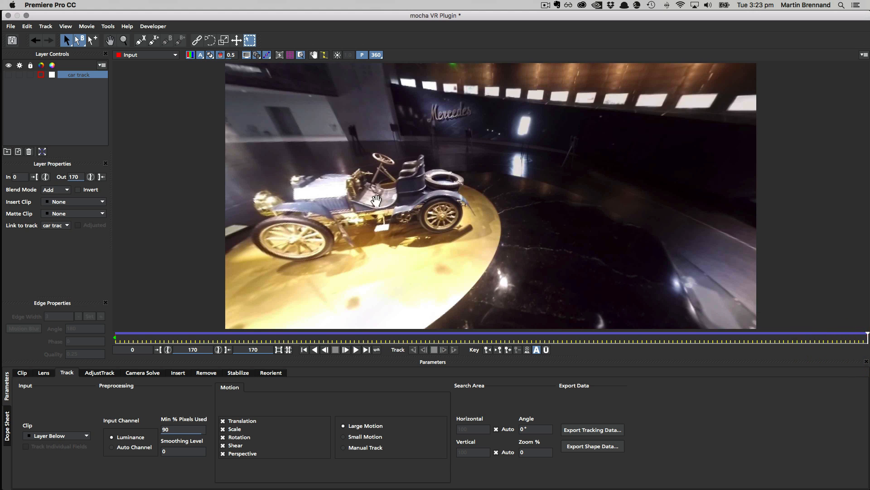
left_click_drag(376, 201, 433, 267)
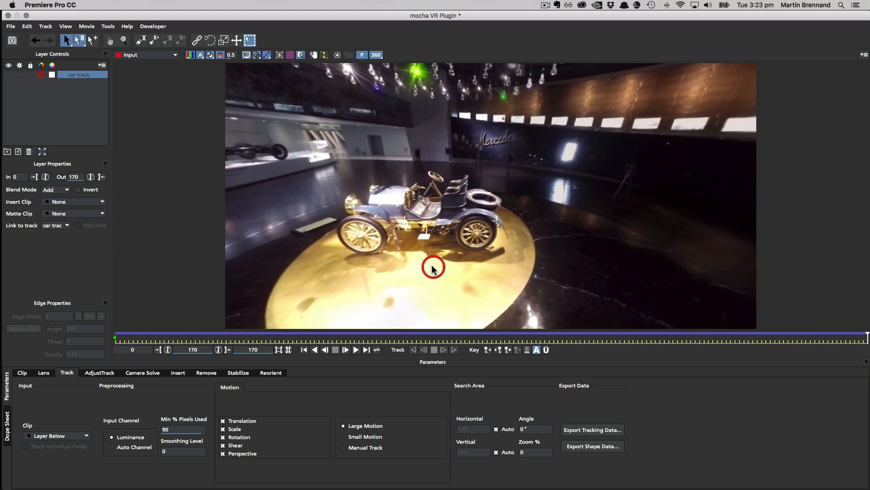
left_click(140, 41)
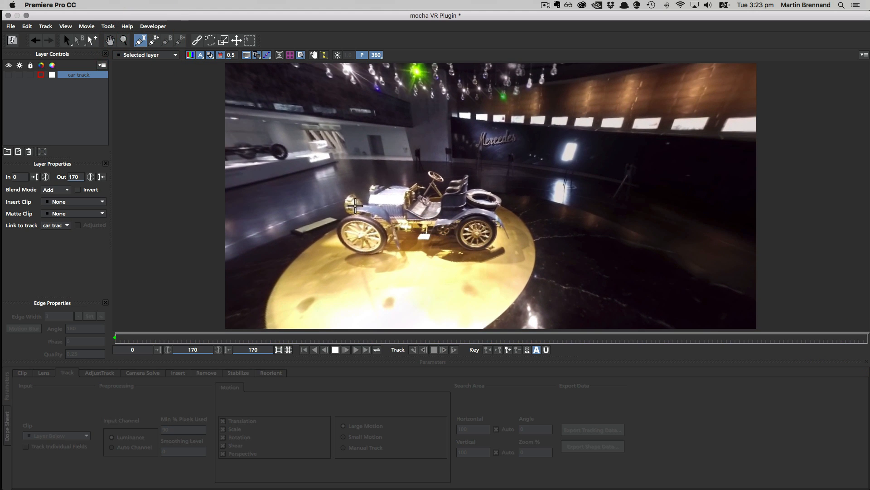
left_click(351, 192)
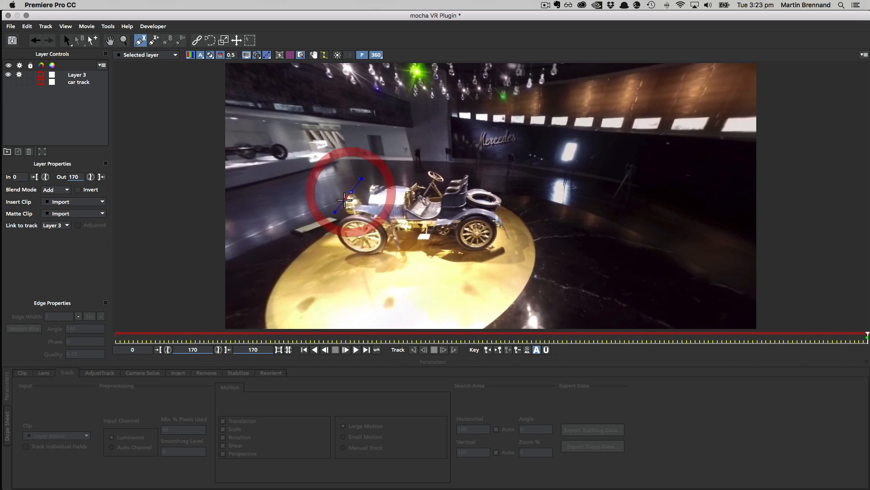
left_click(345, 202)
left_click(346, 211)
left_click(344, 218)
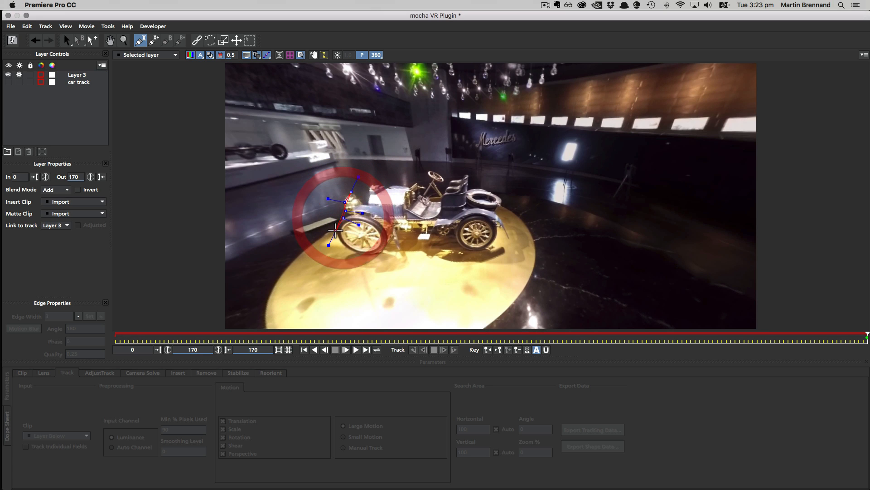
left_click(336, 231)
left_click(342, 246)
left_click(358, 255)
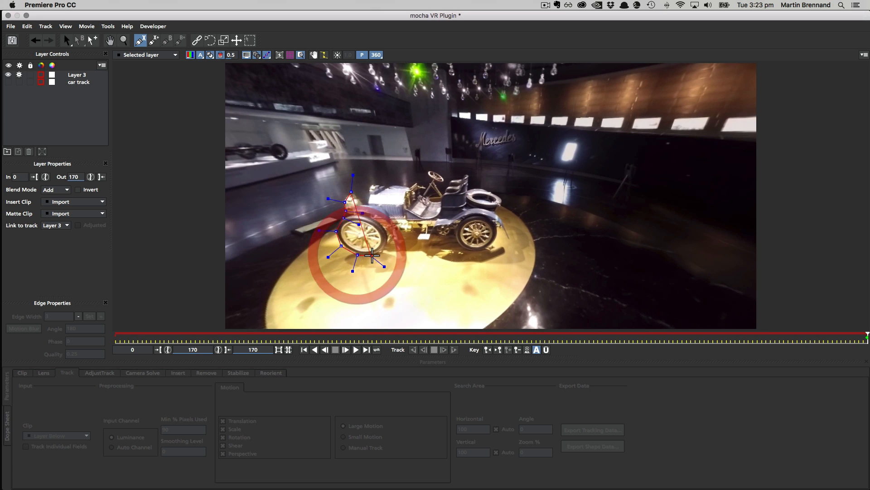
left_click(374, 254)
left_click(390, 239)
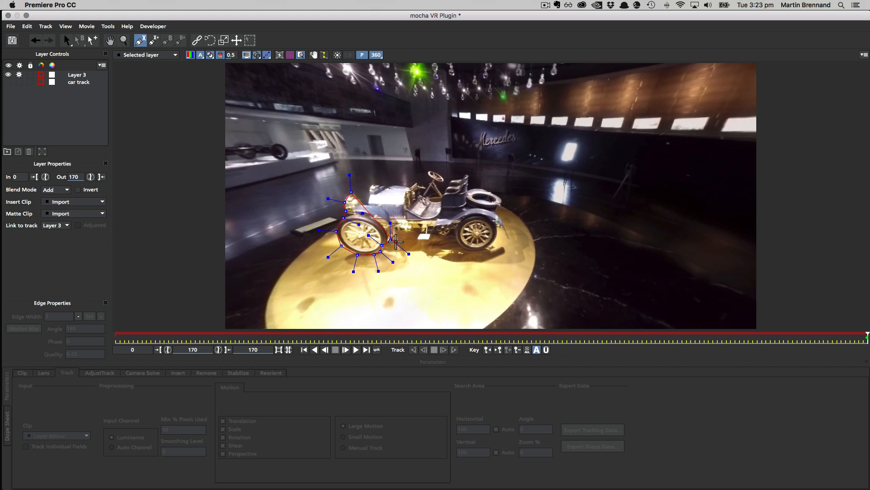
Continue the new X-spline along the car's underside and around the rear wheel to the rear fender.
left_click(395, 238)
left_click(402, 227)
left_click(417, 226)
left_click(416, 235)
left_click(428, 240)
left_click(429, 228)
left_click(440, 229)
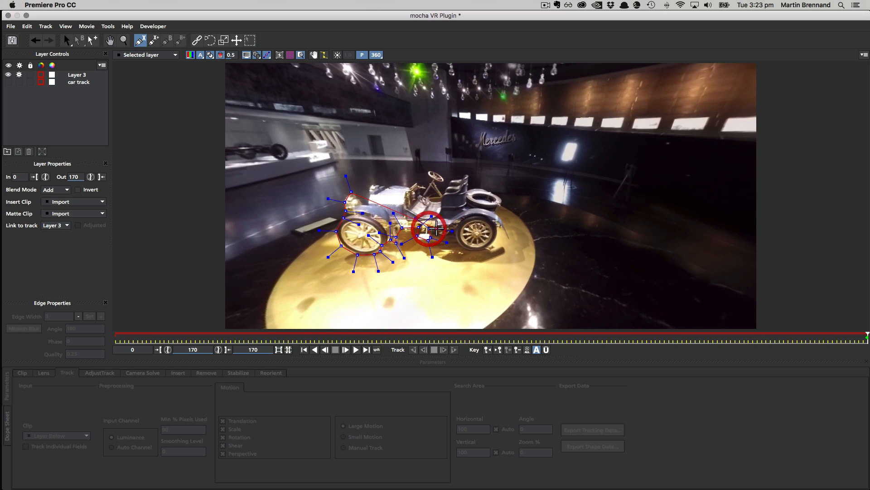
left_click(442, 235)
left_click(452, 233)
left_click(455, 229)
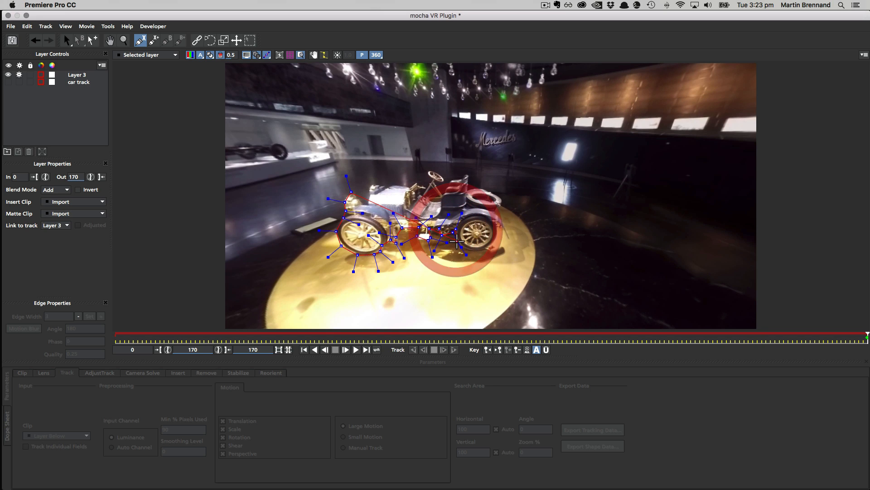
left_click(459, 243)
left_click(480, 250)
left_click(495, 242)
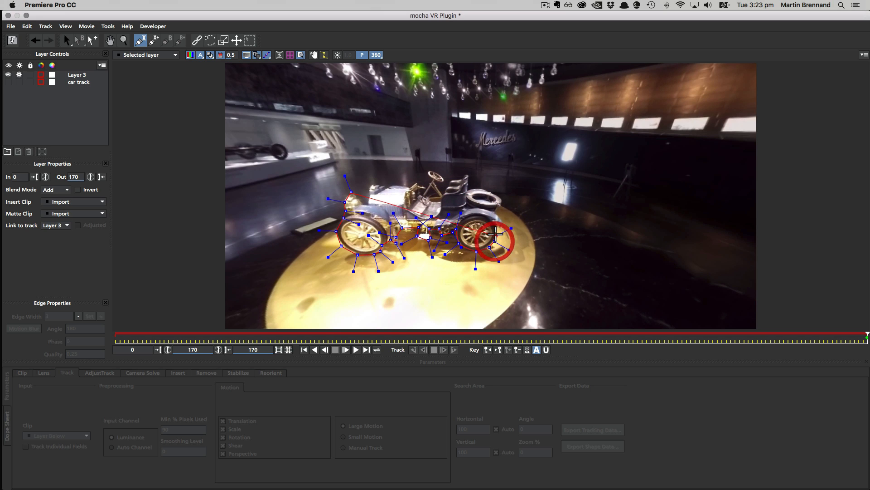
left_click(506, 230)
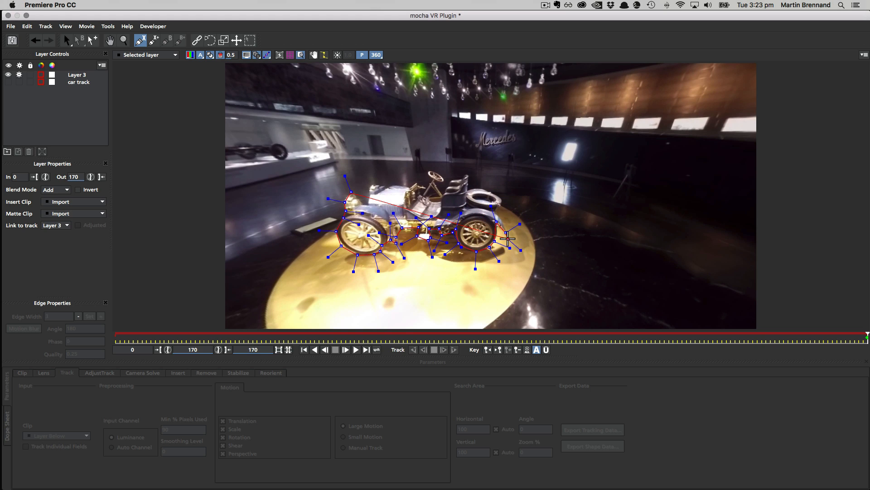
left_click(506, 224)
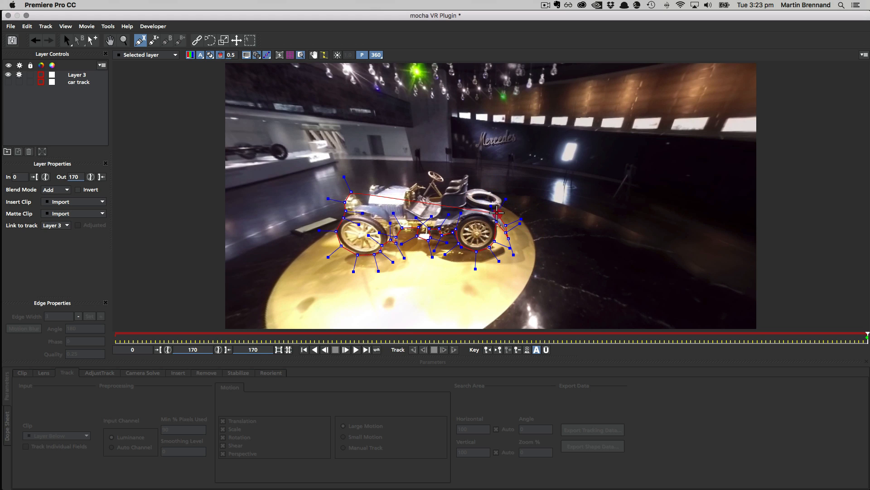
Complete and close the X-spline over the rear fender, seats and bonnet back to the headlamp, with its matte displayed.
left_click(501, 205)
left_click(470, 183)
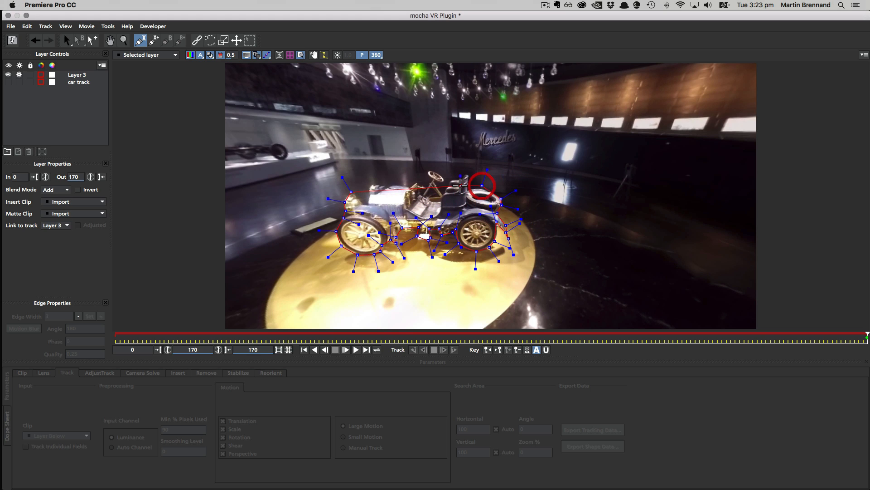
left_click(468, 175)
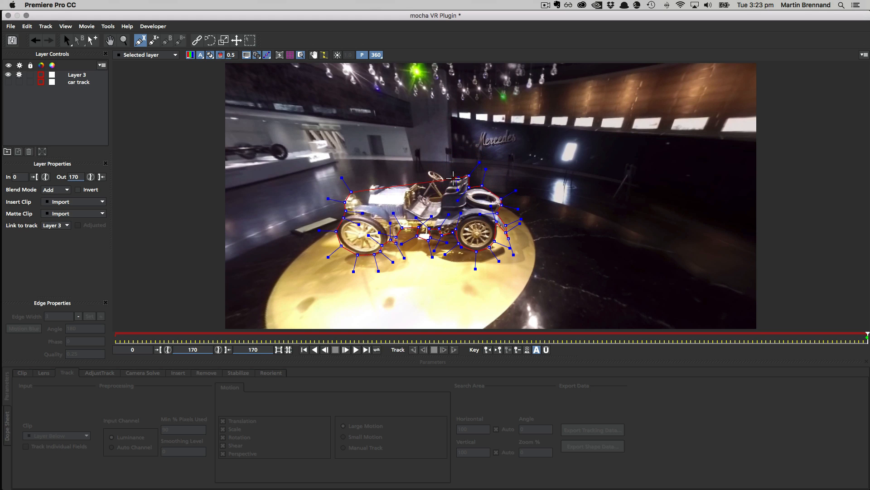
left_click(448, 183)
left_click(404, 186)
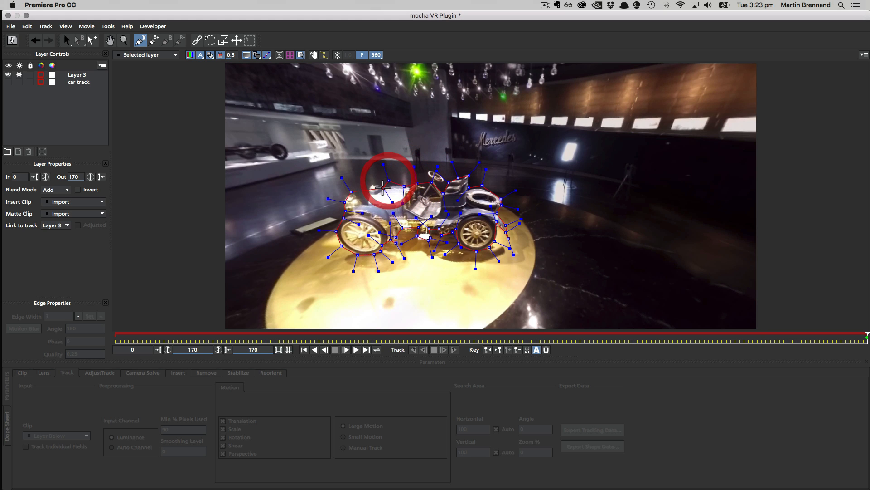
left_click(383, 187)
left_click(371, 186)
left_click(367, 196)
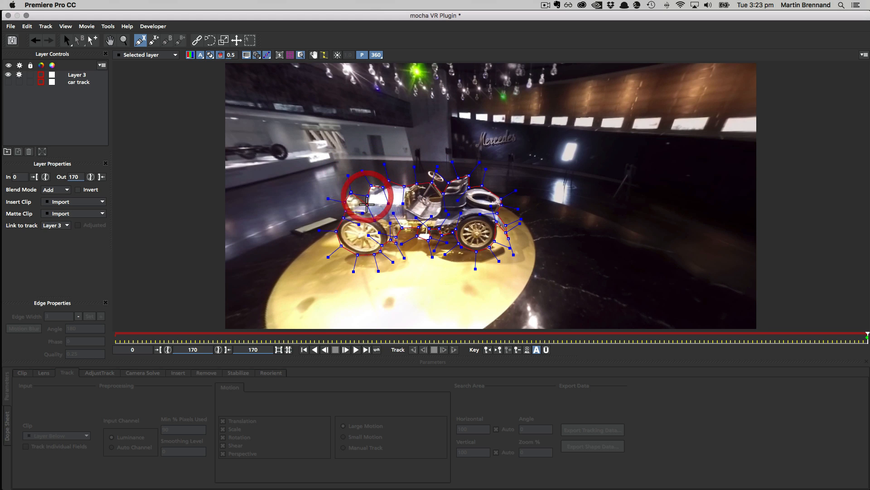
right_click(368, 203)
left_click(210, 55)
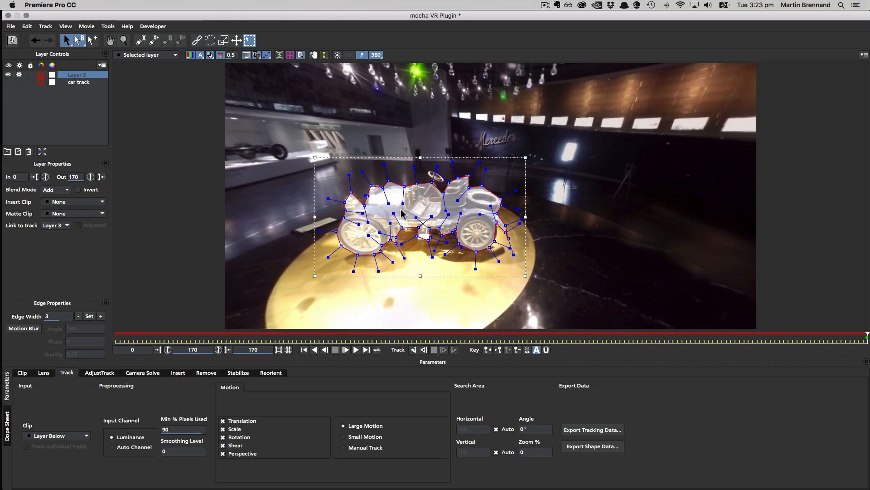
Smooth the curves at all the X-spline's points and adjust the control points along the car's underside.
left_click_drag(350, 175, 350, 185)
left_click(471, 208)
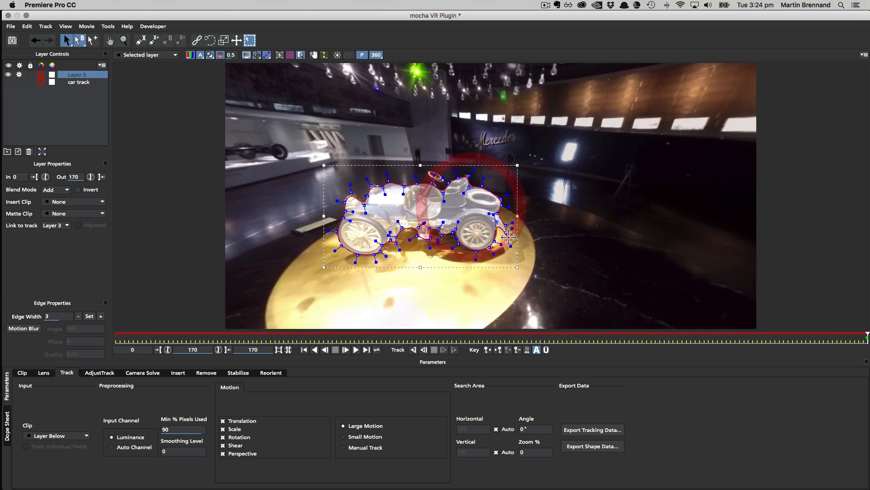
left_click(423, 214)
left_click(424, 237)
left_click(409, 240)
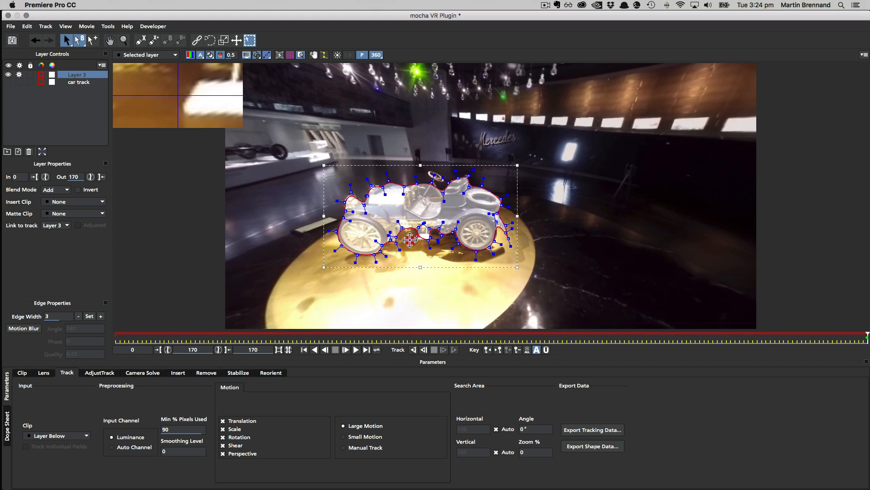
left_click_drag(410, 239, 404, 258)
left_click(416, 244)
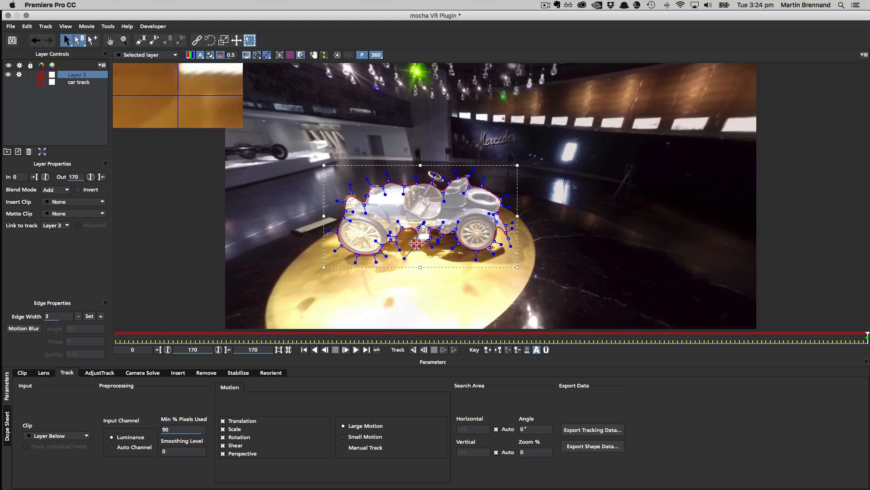
left_click(418, 242)
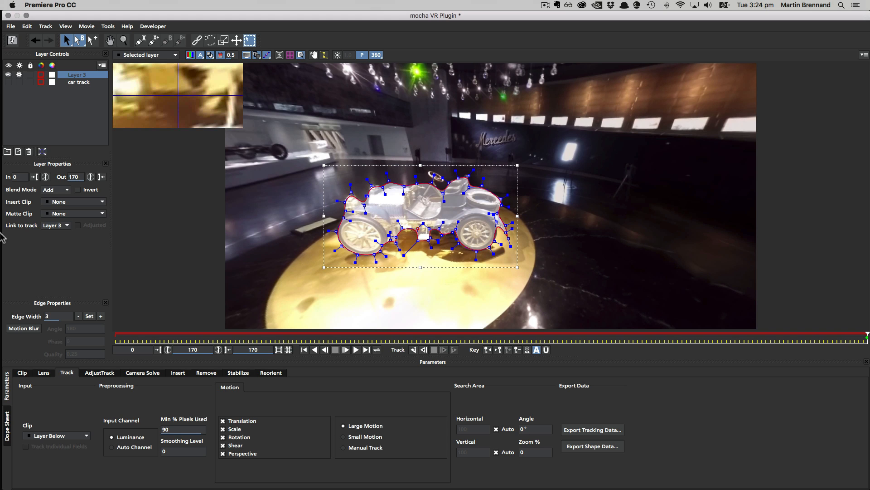
Link the new shape layer's motion to the "car track" layer.
left_click(55, 225)
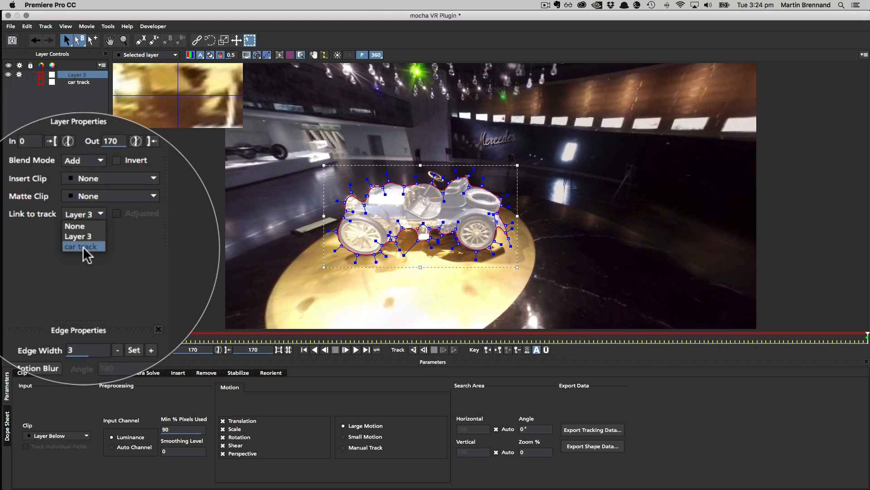
left_click(83, 249)
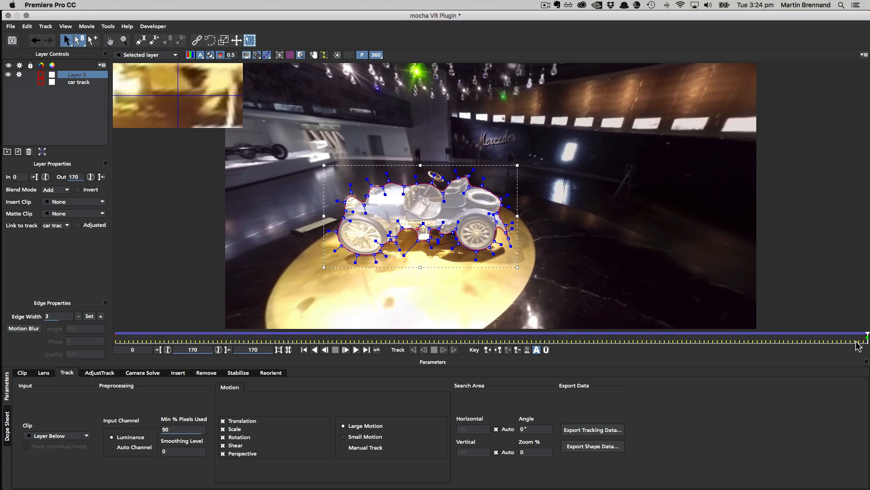
mouse_move(866, 337)
left_mouse_down()
mouse_move(480, 340)
mouse_move(867, 339)
left_mouse_up()
Rename the new shape layer to "car mask" and turn off its processing.
double_click(79, 76)
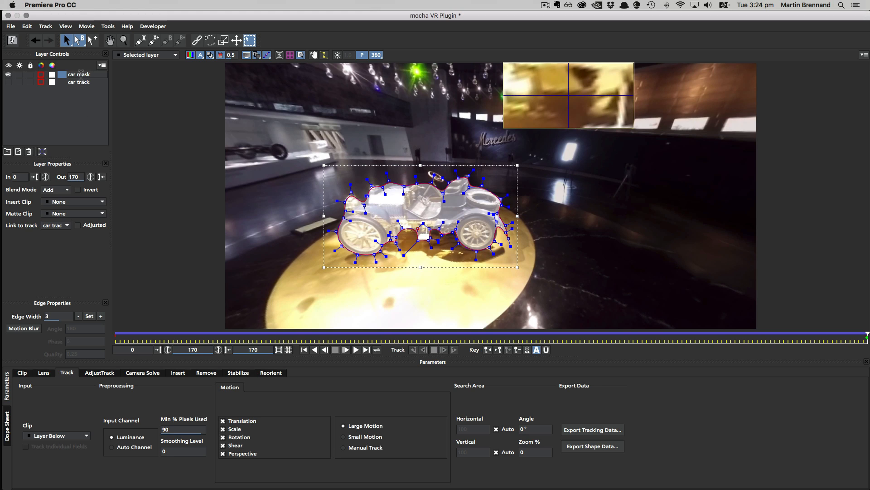
key("Return")
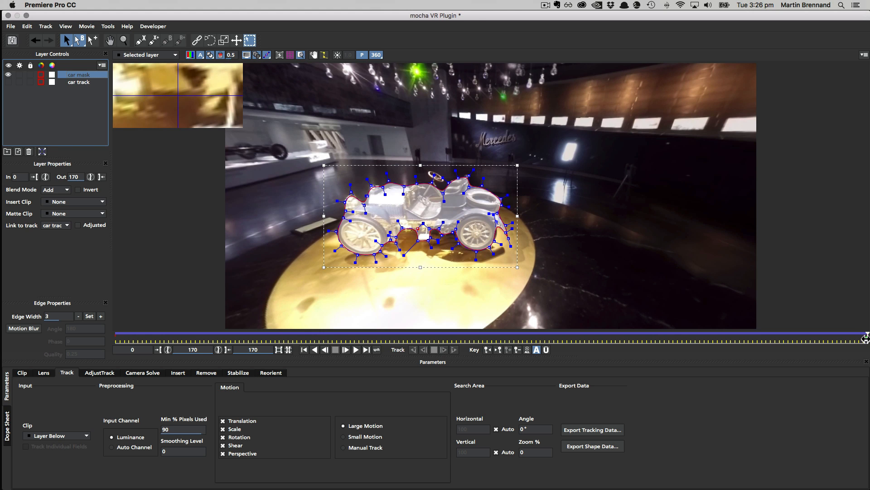
Go to the first frame and turn off matte colourising so that the car appears cut out by its mask.
left_click_drag(866, 338, 30, 339)
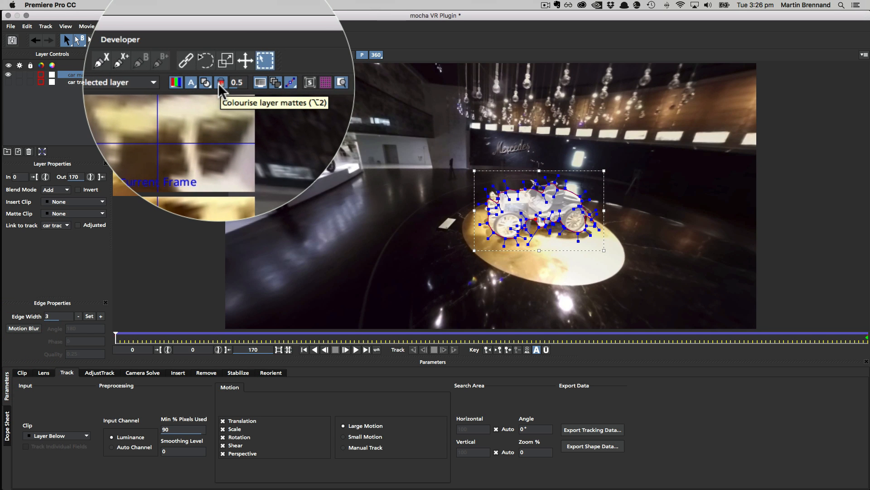
left_click(219, 83)
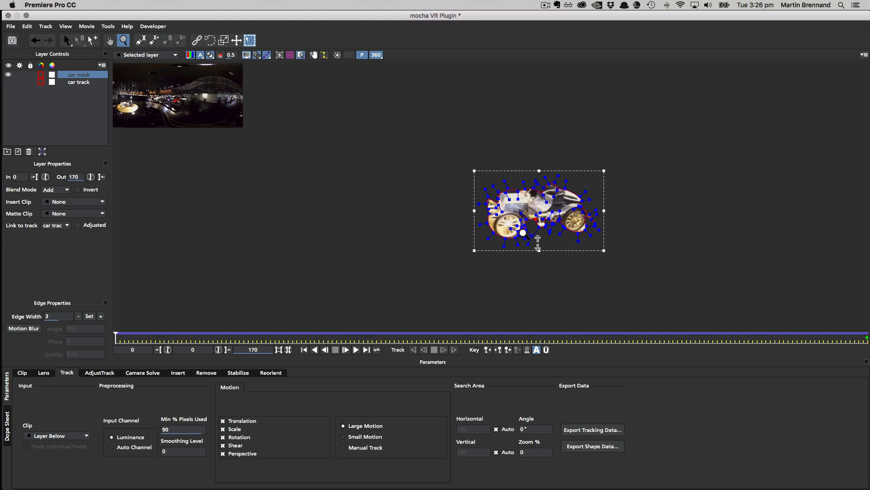
scroll(513, 202, "up", 2)
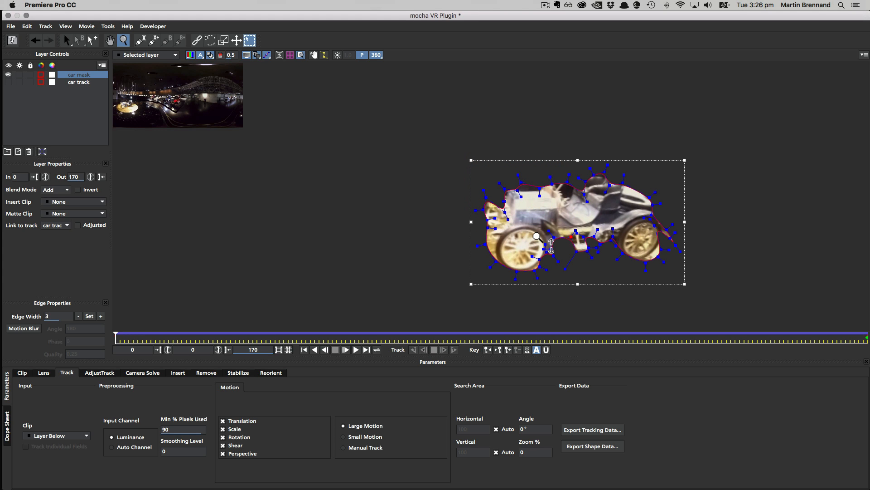
key("x")
left_click_drag(552, 210, 478, 191)
key("s")
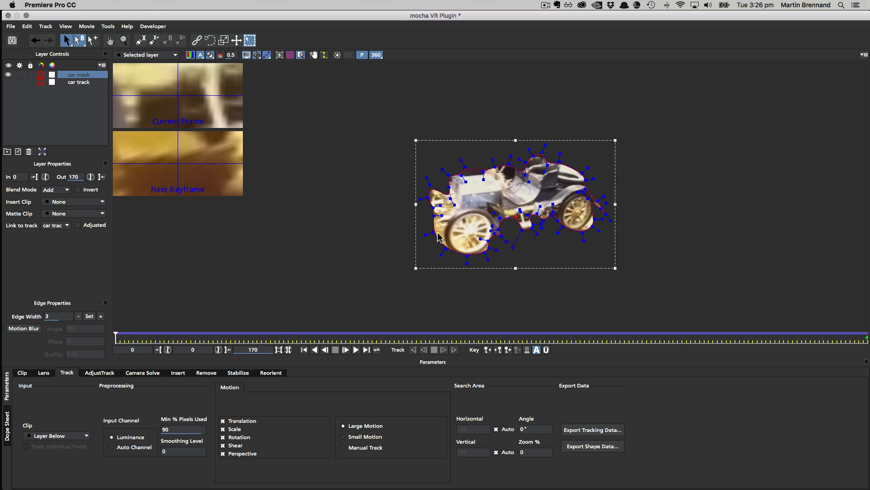
At frame 0, refit the car mask's points around the front wheel, headlamp, bonnet, rear wheel and rear fender.
left_click_drag(433, 232, 444, 229)
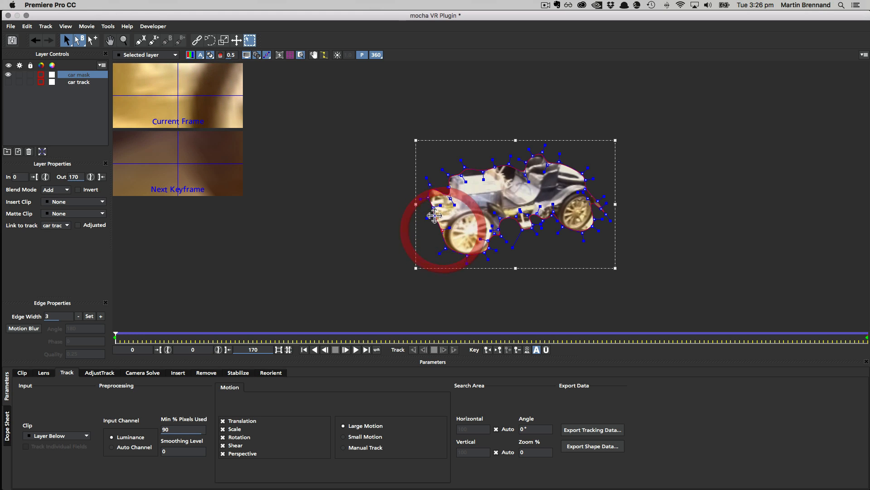
left_click(429, 187)
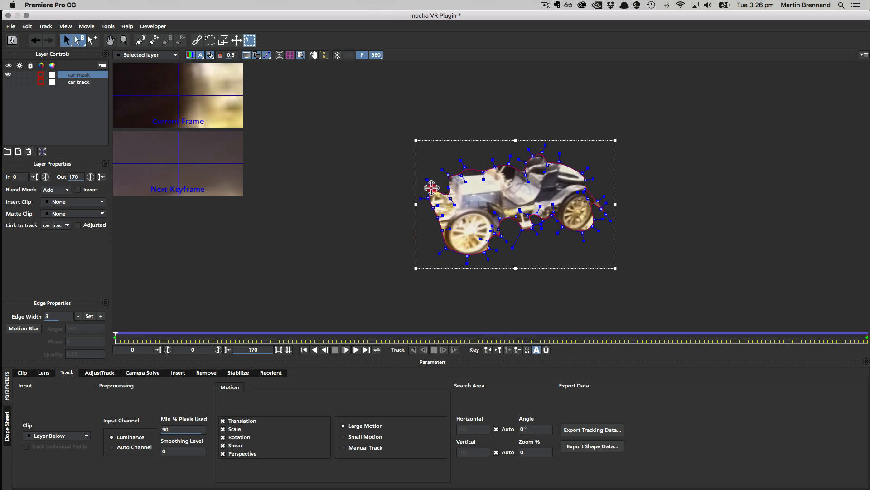
left_click(466, 167)
left_click(586, 223)
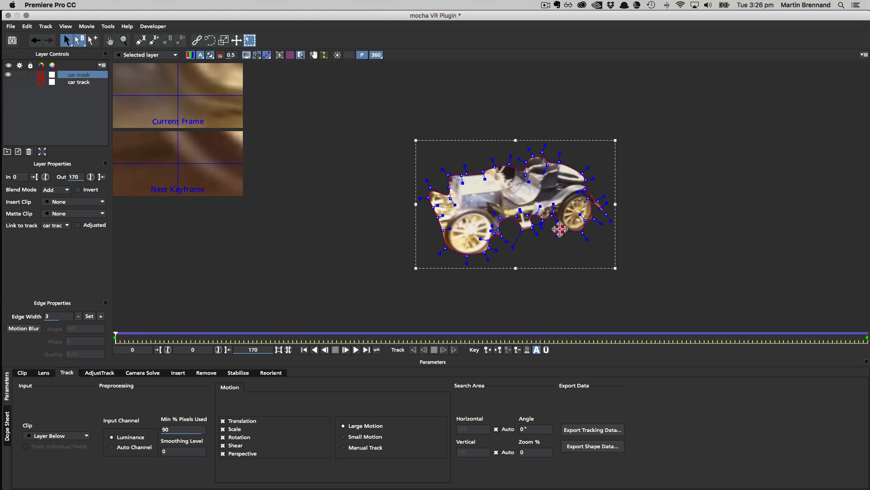
left_click(588, 219)
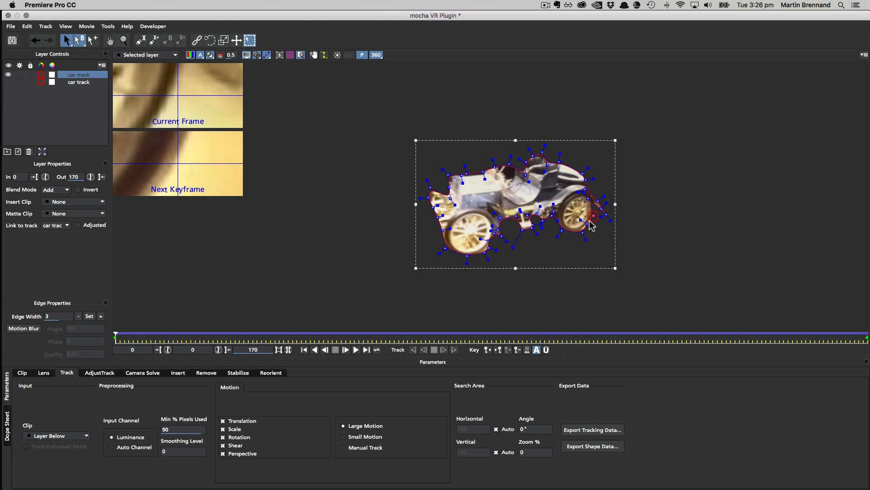
left_click(589, 217)
left_click(580, 229)
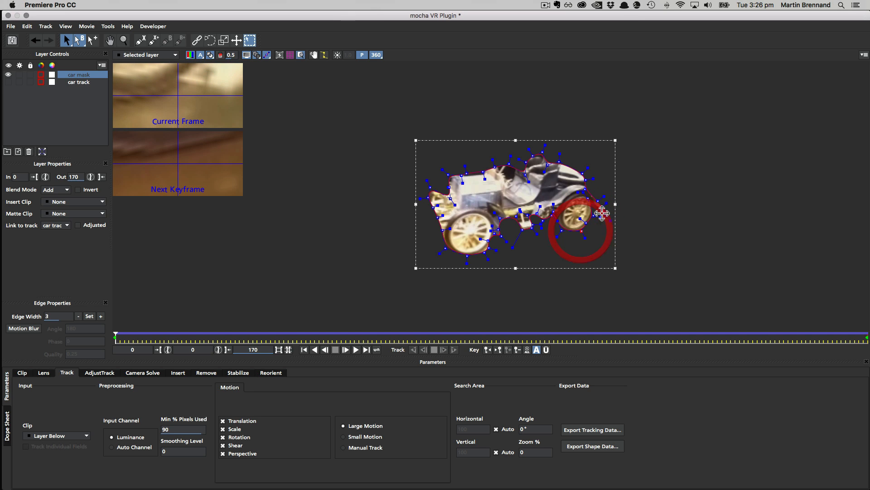
left_click_drag(607, 184, 602, 191)
Show the footage without mattes and refine the mask points at the rear fender, headlamps and behind the front wheel.
left_click(211, 55)
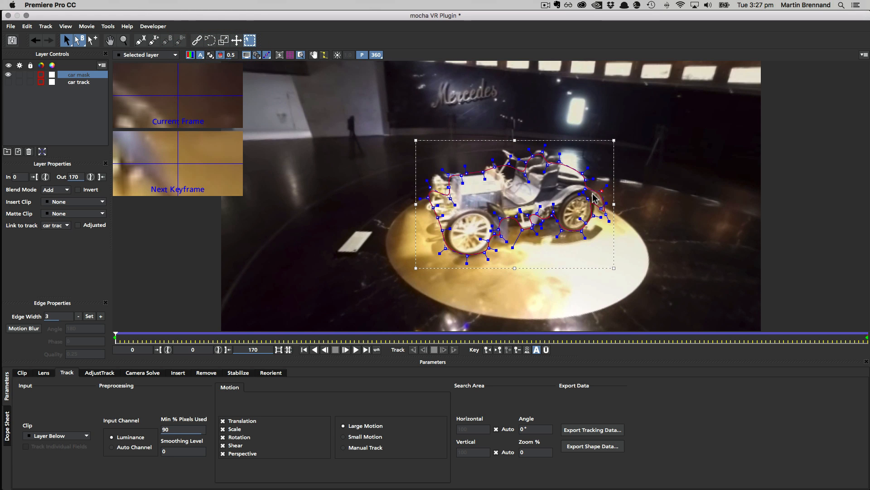
left_click_drag(588, 198, 597, 211)
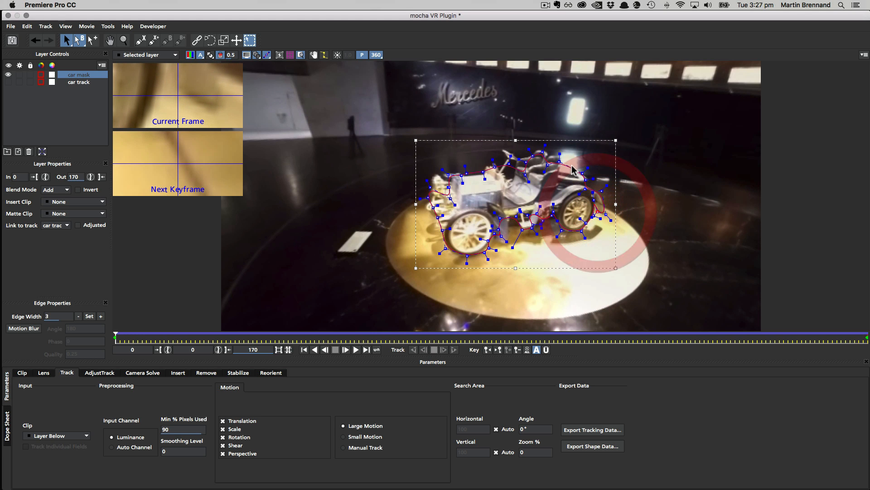
left_click(582, 173)
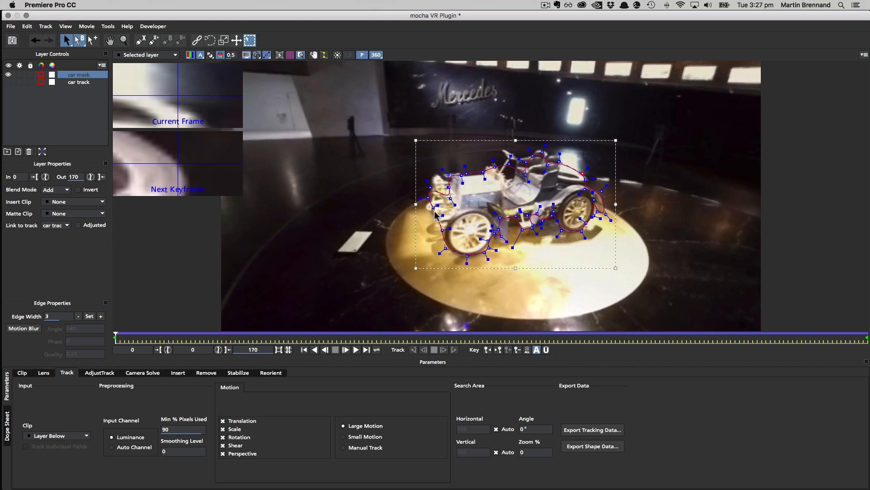
left_click_drag(433, 207, 433, 168)
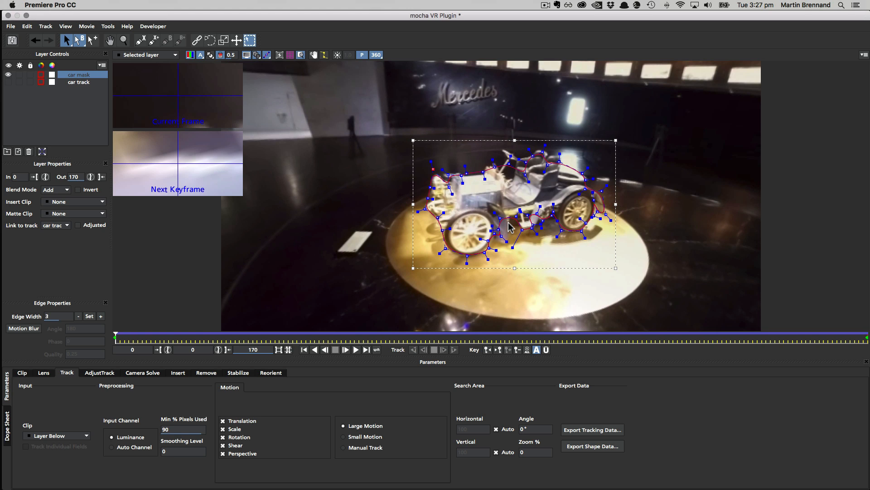
left_click_drag(502, 235, 513, 261)
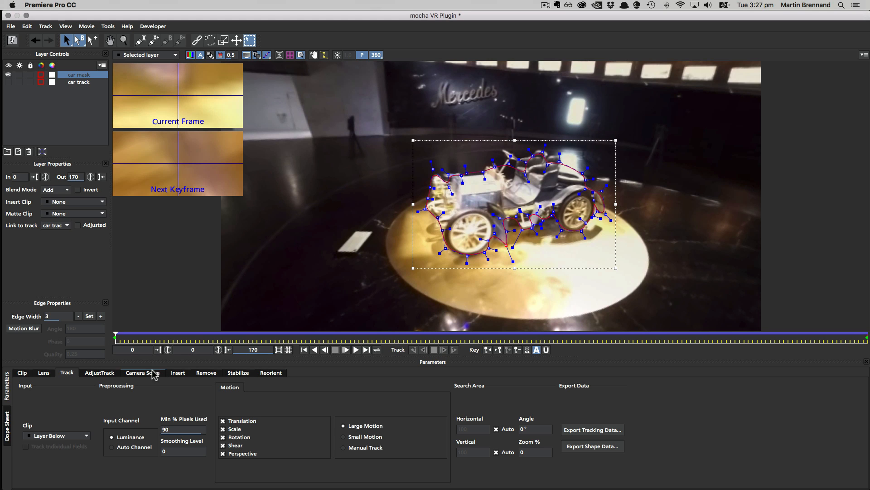
left_click(509, 232)
left_click_drag(503, 217, 588, 223)
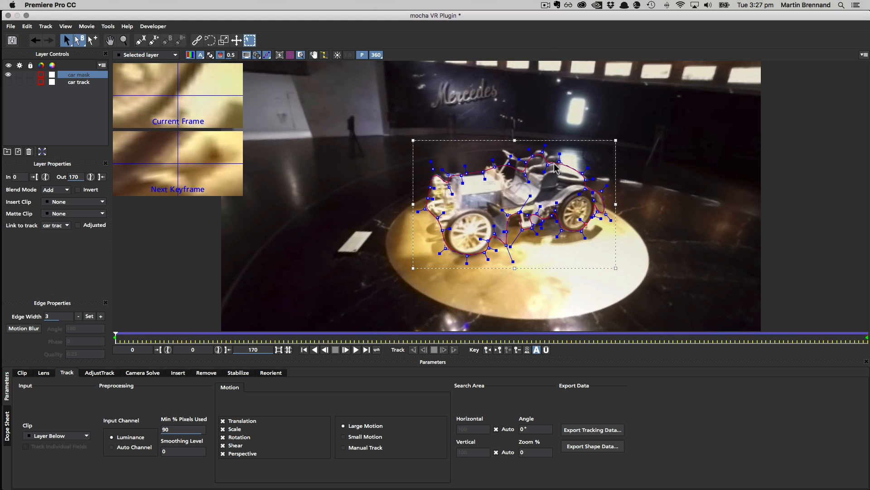
left_click_drag(585, 179, 586, 179)
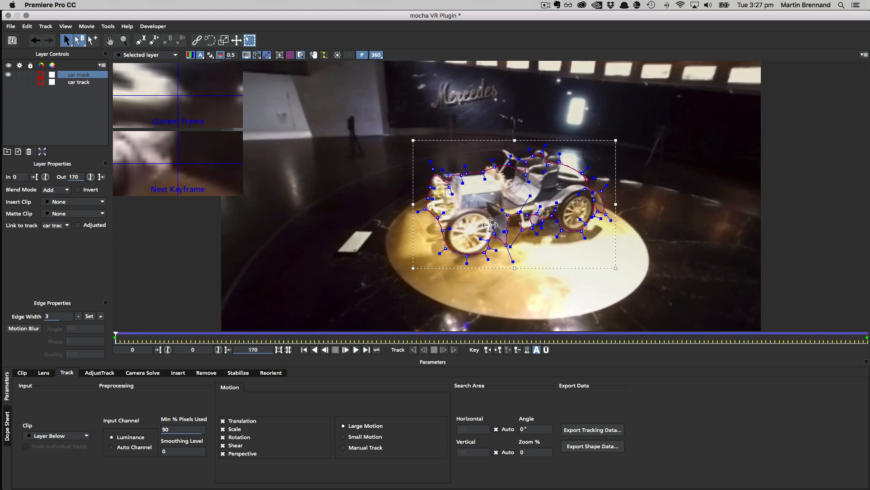
At frame 77, reshape the car mask around the headlamps and front wheel, and activate the tool for adding spline points.
left_click_drag(114, 337, 488, 338)
left_click_drag(555, 363, 6, 338)
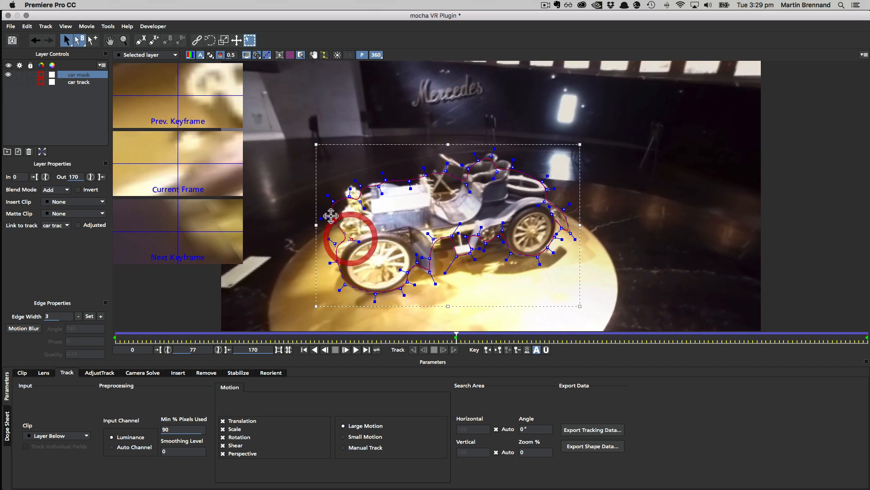
left_click(92, 40)
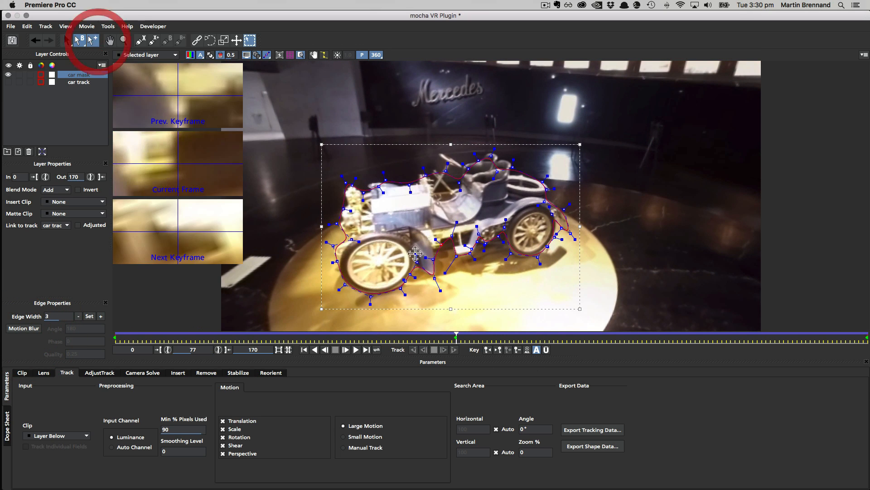
Adjust the car mask's outline at frame 145 to fit the car's wheels and underside.
left_click(115, 337)
left_click_drag(116, 338, 757, 338)
left_click_drag(302, 272, 309, 267)
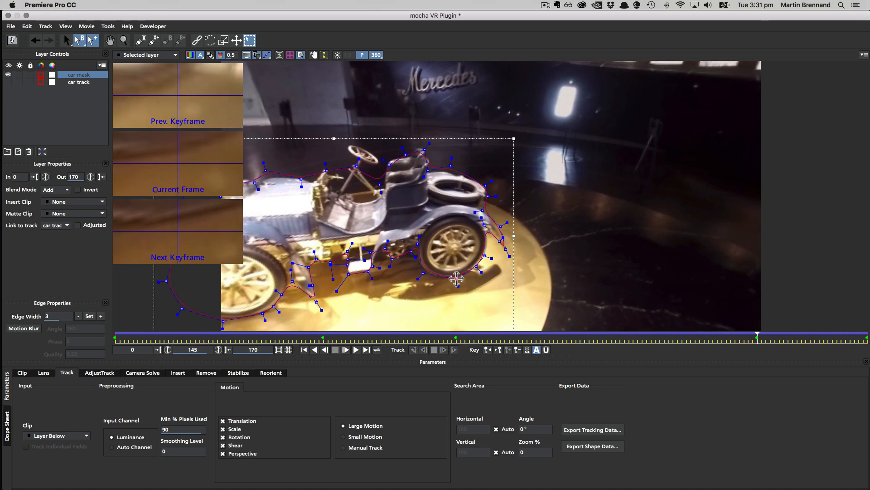
Turn the layer mattes back on and change the car mask's matte colour to blue.
left_click_drag(757, 338, 629, 338)
left_click(66, 40)
left_click(210, 55)
left_click(52, 75)
Step back and forth through the car mask's keyframes to check how the shape fits the car.
left_click(487, 350)
left_click_drag(586, 250, 658, 245)
left_click(488, 349)
left_click(488, 350)
left_click(499, 349)
left_click(498, 349)
left_click(488, 349)
left_click(488, 350)
left_click(488, 349)
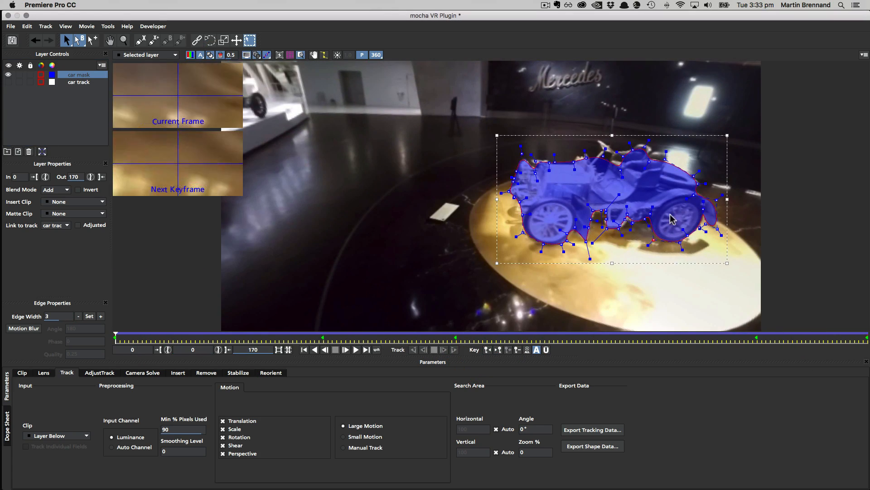
left_click(649, 273)
left_click(92, 40)
mouse_move(115, 338)
left_mouse_down()
mouse_move(588, 350)
mouse_move(115, 338)
left_mouse_up()
left_click(66, 41)
left_click(196, 274)
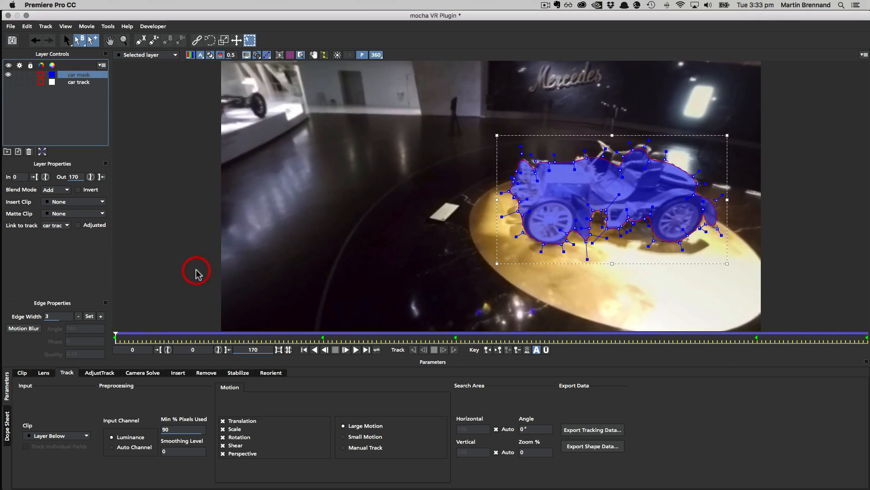
Try to reposition the car mask's point behind the front wheel at frame 145.
left_click(498, 349)
left_click(498, 349)
left_click_drag(419, 227, 406, 244)
key("super+z")
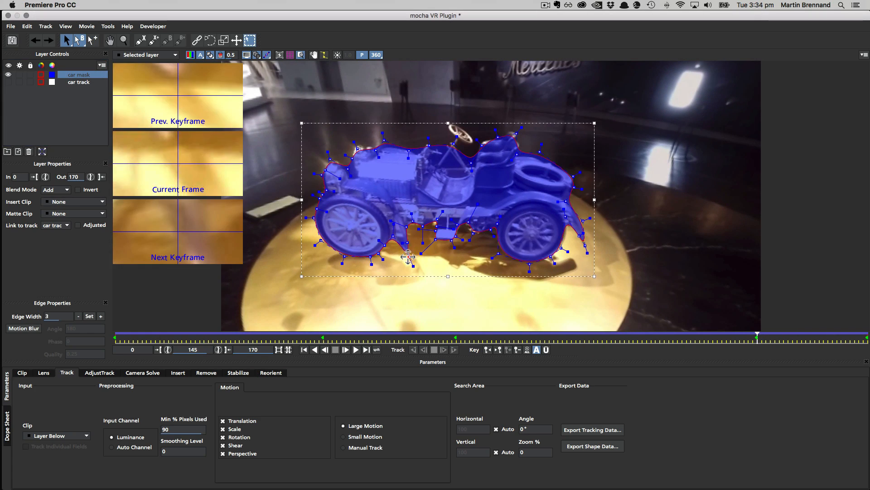
Adjust the car mask's point behind the front wheel at frame 47 and a point under the car at the clip's end.
left_click(488, 350)
left_click(488, 350)
left_click_drag(549, 251, 545, 240)
left_click_drag(323, 338, 868, 340)
left_click_drag(455, 229, 457, 222)
Go back through the car mask's keyframes to frame 0 and reposition the point behind the front wheel.
left_click(488, 350)
left_click(488, 349)
left_click(488, 349)
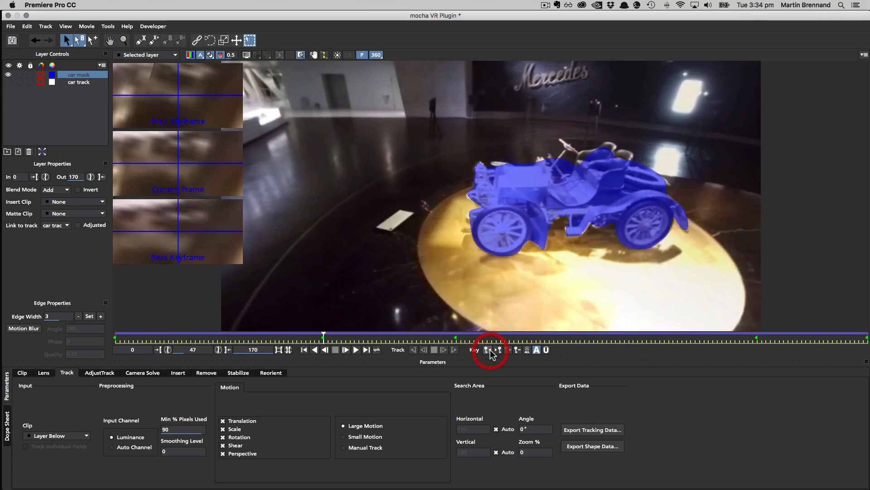
left_click(487, 349)
left_click_drag(589, 229, 584, 239)
Scrub the clip between its first and last frames to check how the car mask follows the car.
left_click_drag(115, 338, 868, 340)
left_click(353, 233)
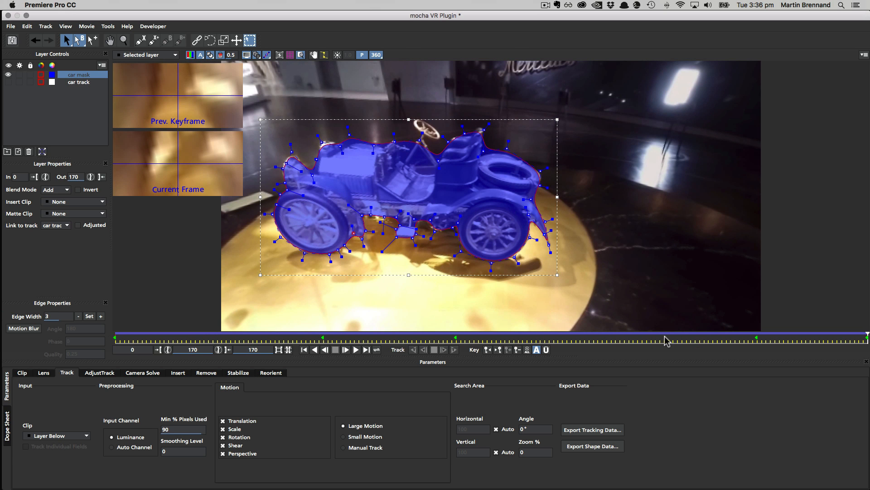
left_click_drag(866, 337, 6, 350)
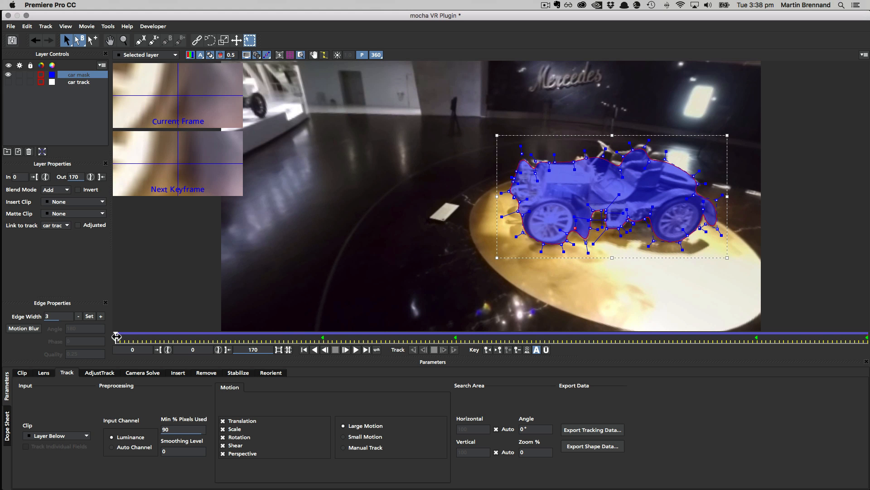
left_click_drag(117, 336, 867, 331)
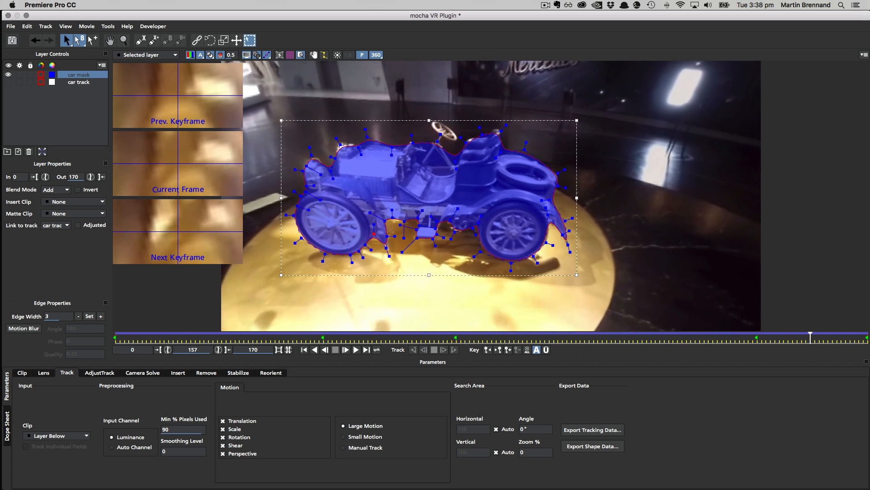
left_click_drag(810, 335, 13, 289)
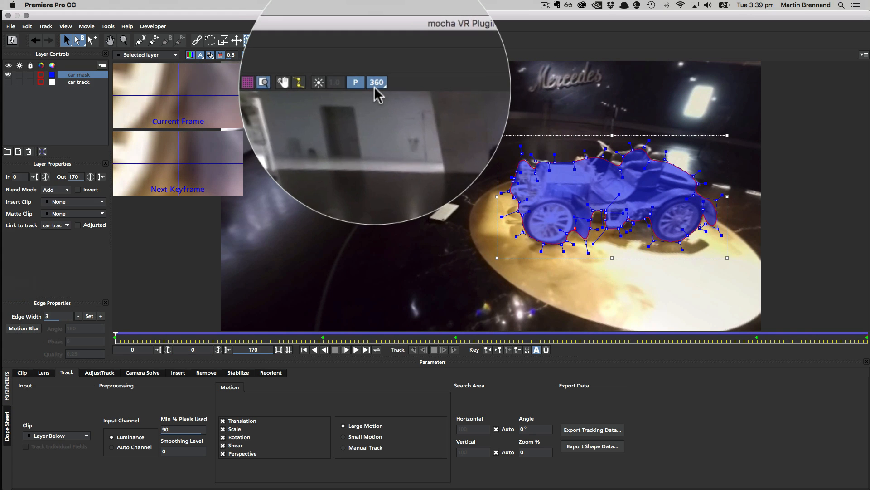
Turn off the 360 view and the zoomed keyframe previews, and scrub the equirectangular footage to examine the car mask.
left_click(376, 55)
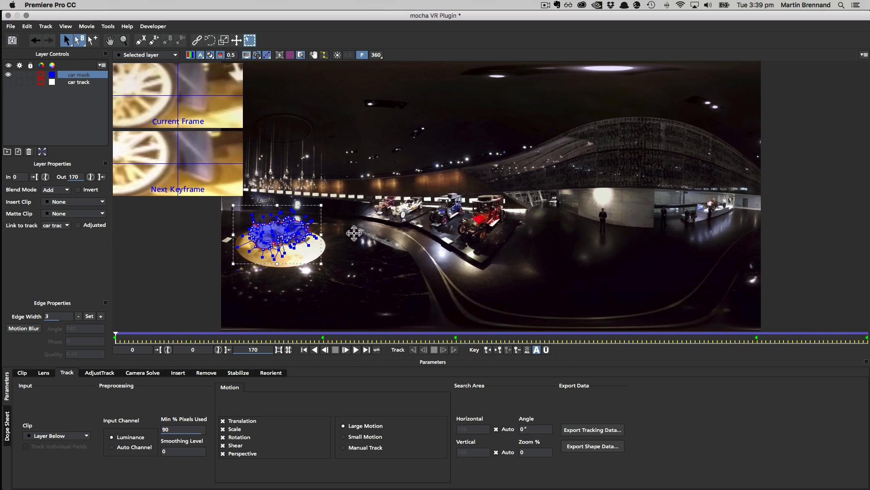
left_click(302, 56)
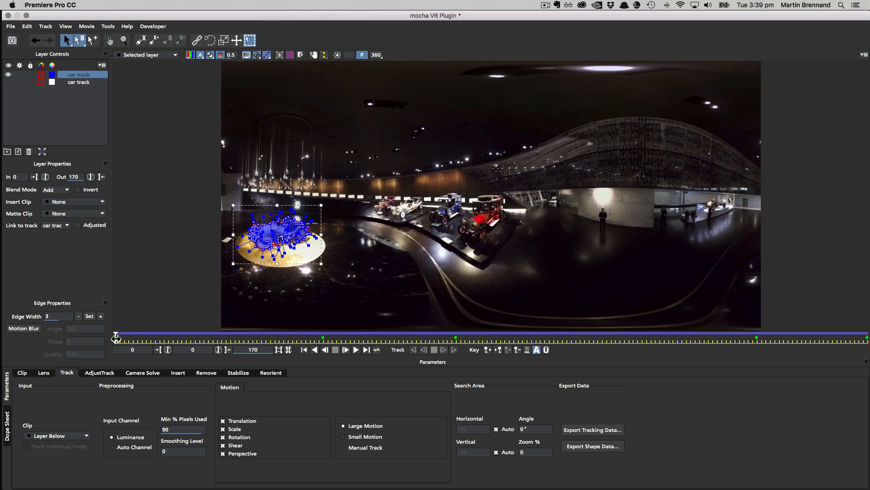
left_click_drag(116, 339, 520, 361)
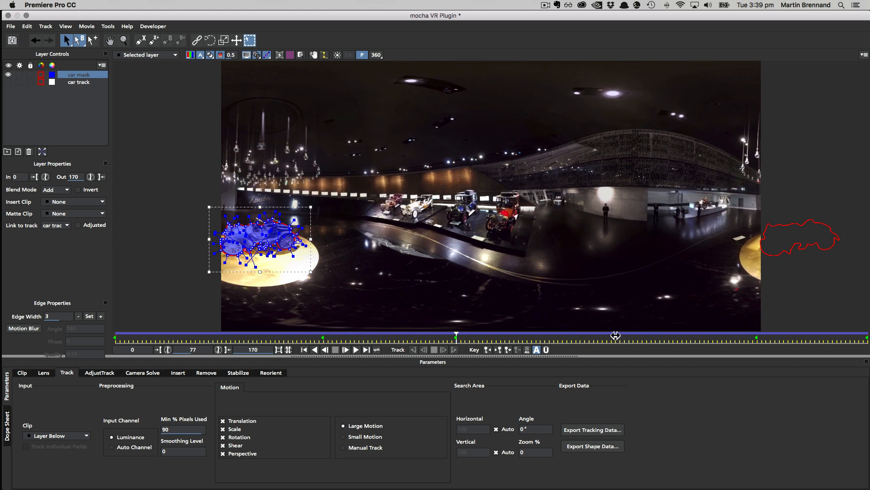
left_click(641, 336)
left_click_drag(644, 338, 658, 336)
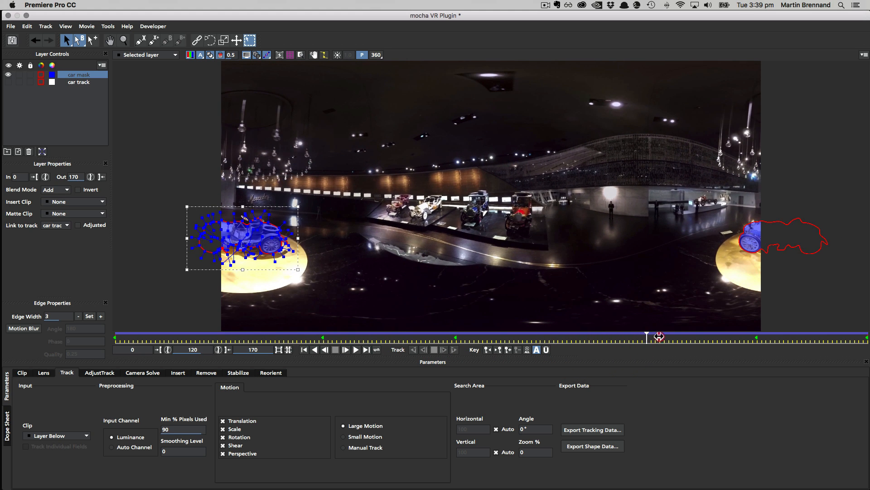
left_click_drag(756, 334, 784, 336)
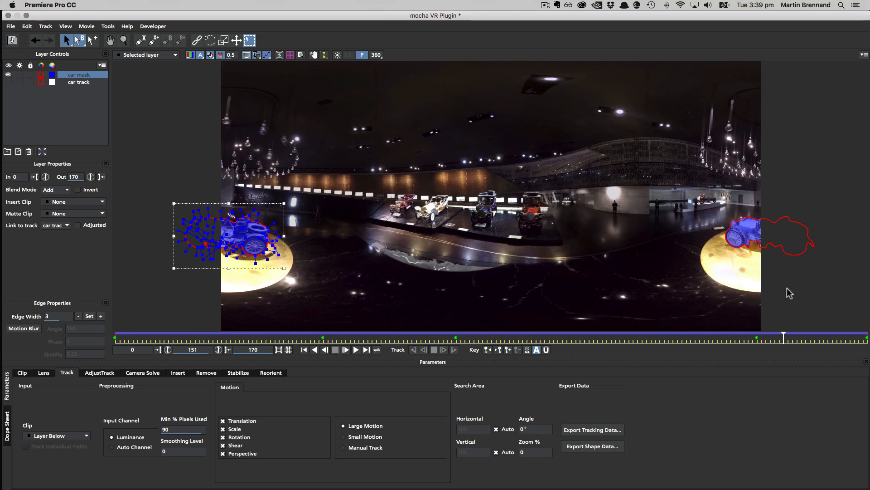
Save the mocha project and return to the 360 view at frame 79.
key("super+s")
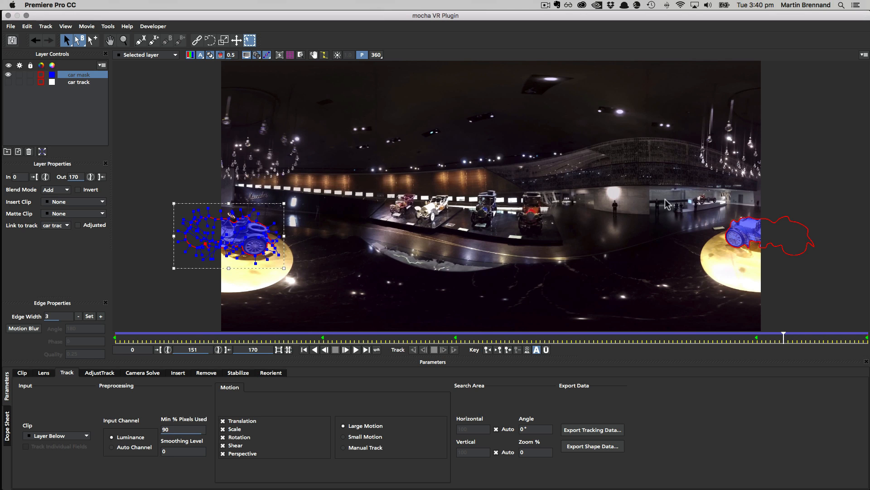
left_click(377, 55)
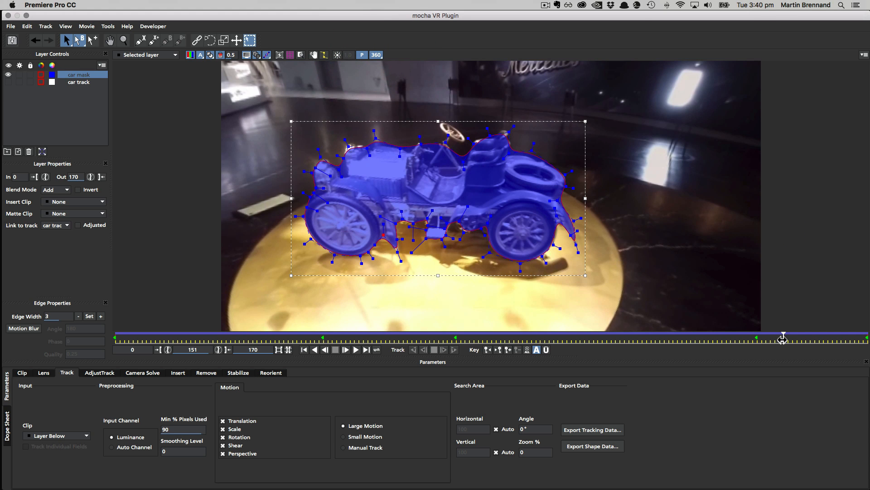
left_click_drag(784, 339, 395, 330)
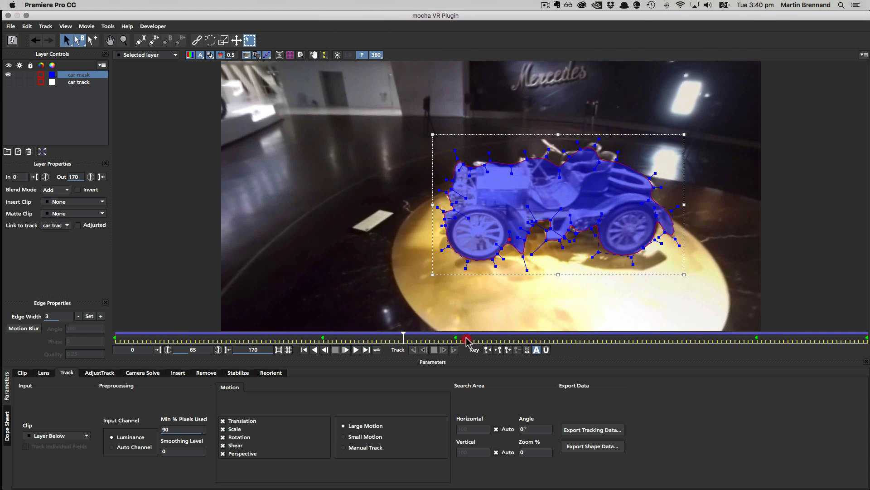
left_click(465, 339)
Draw a closed eight-point X-spline on a new layer around the car's platform and the surrounding floor at frame 79.
key("z")
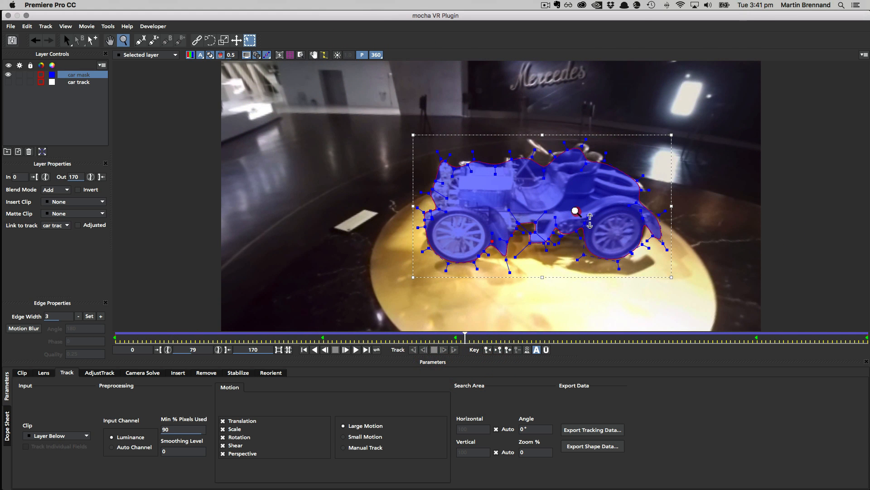
left_click_drag(576, 211, 578, 234)
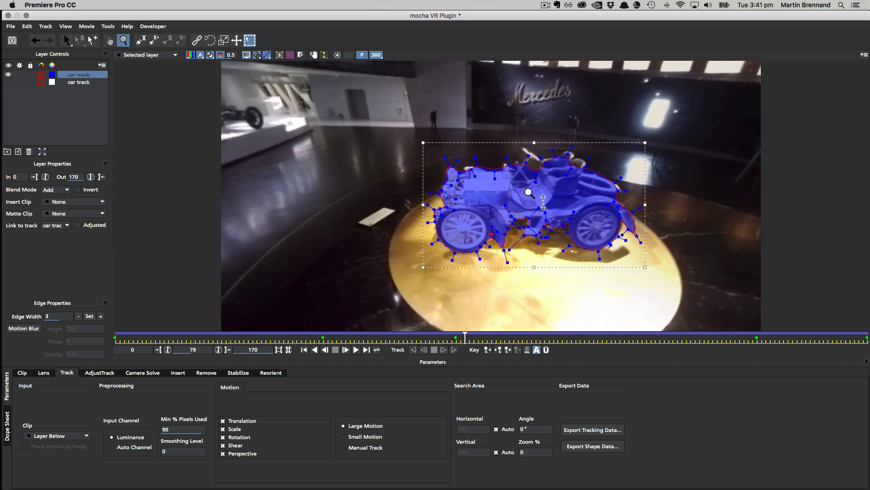
key("x")
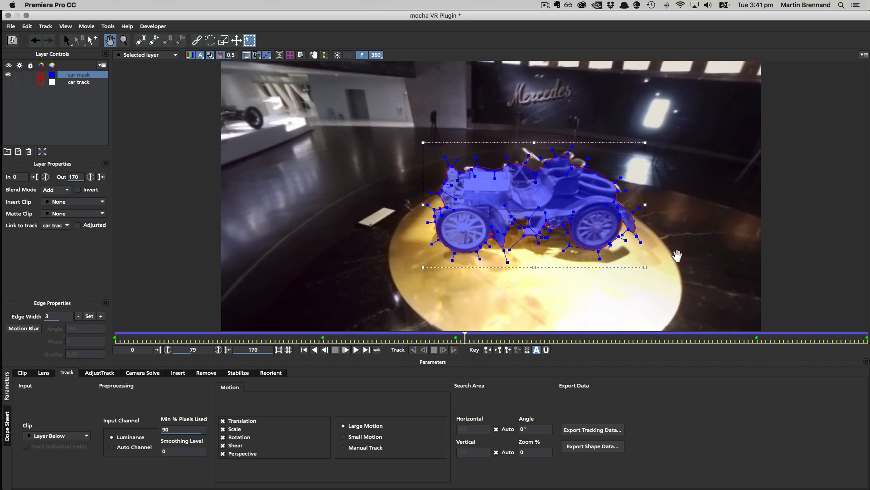
left_click_drag(665, 224, 654, 219)
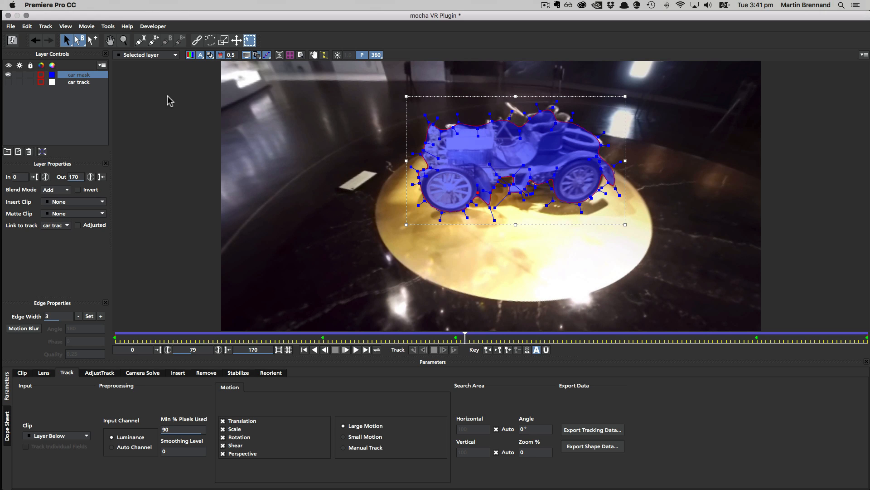
left_click(140, 40)
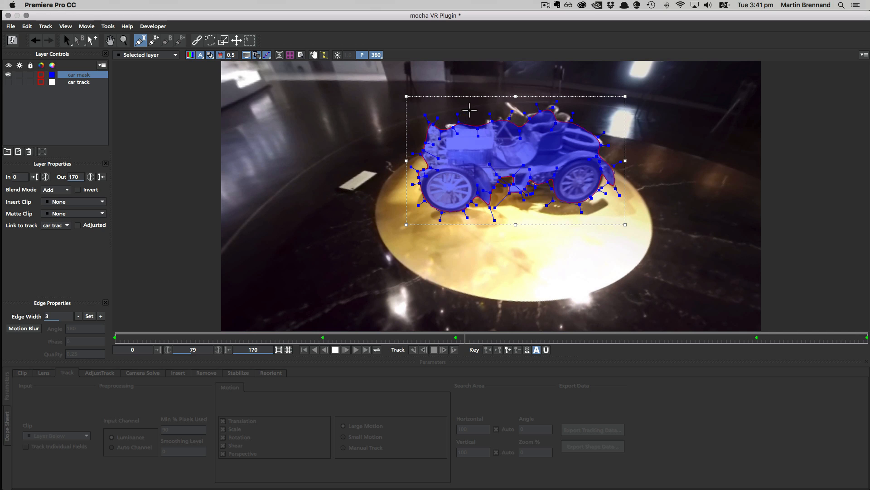
left_click(470, 109)
left_click(354, 157)
left_click(318, 201)
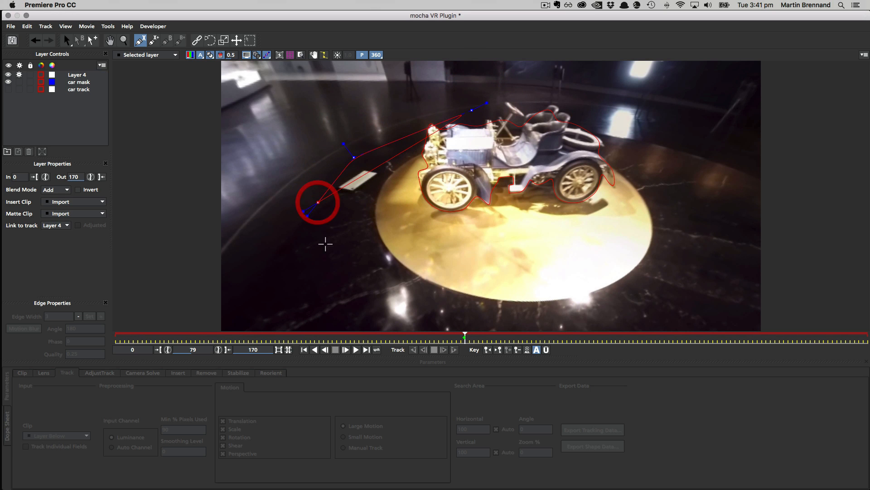
left_click(347, 291)
left_click(522, 321)
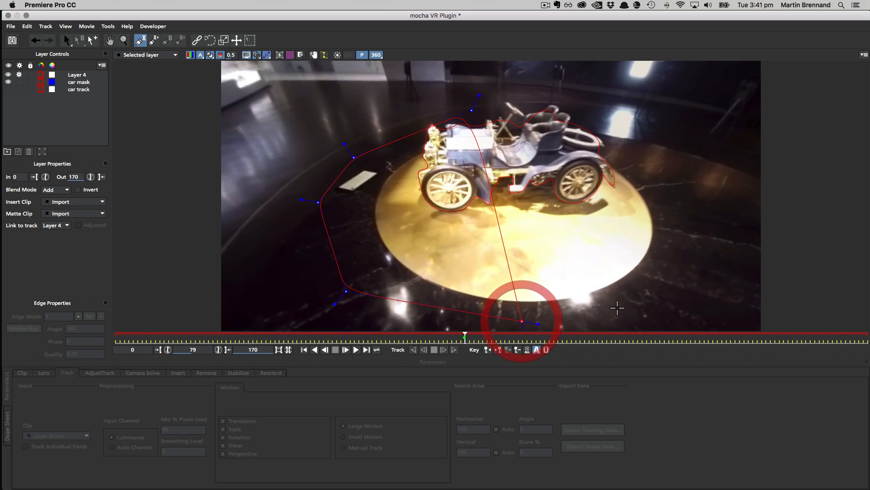
left_click(659, 295)
left_click(676, 185)
left_click(608, 124)
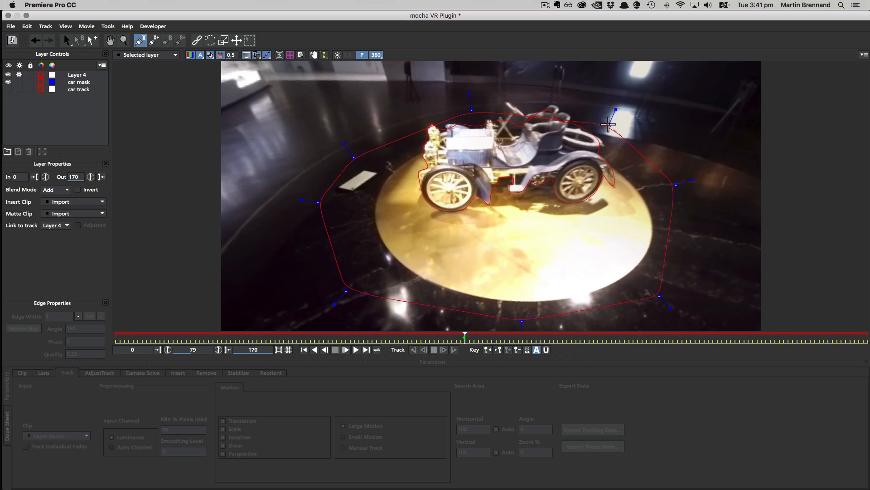
right_click(609, 124)
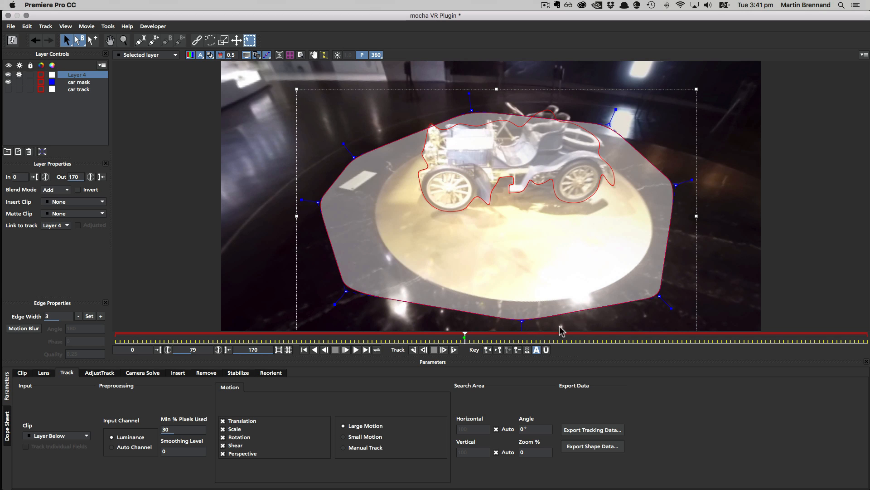
Tighten the new spline's outline along the near edge of the platform and behind the car.
left_click_drag(659, 296, 648, 269)
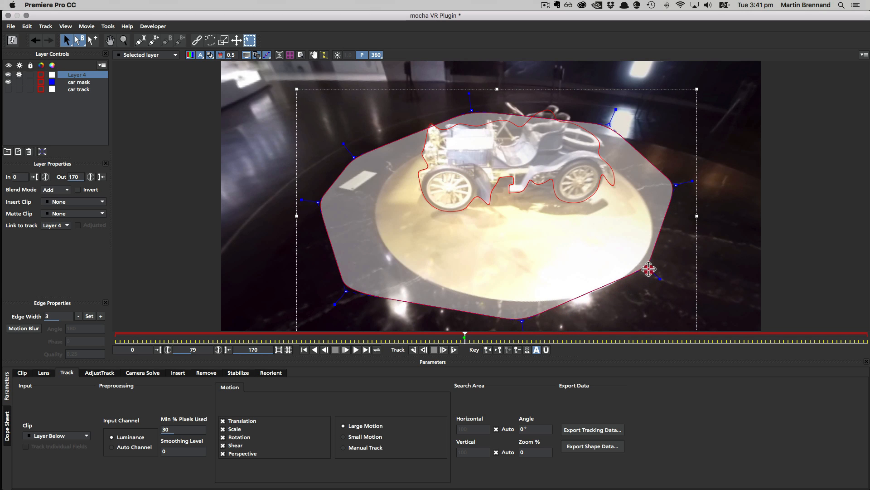
left_click_drag(522, 321, 522, 311)
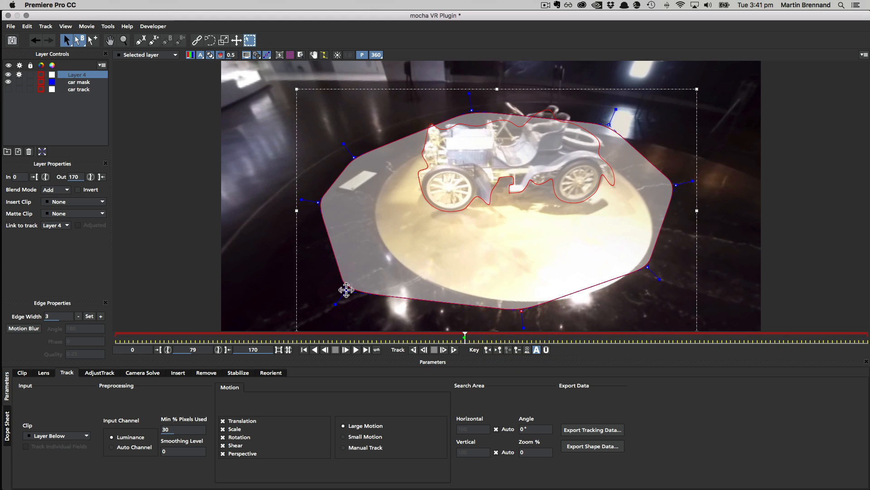
left_click_drag(346, 290, 358, 276)
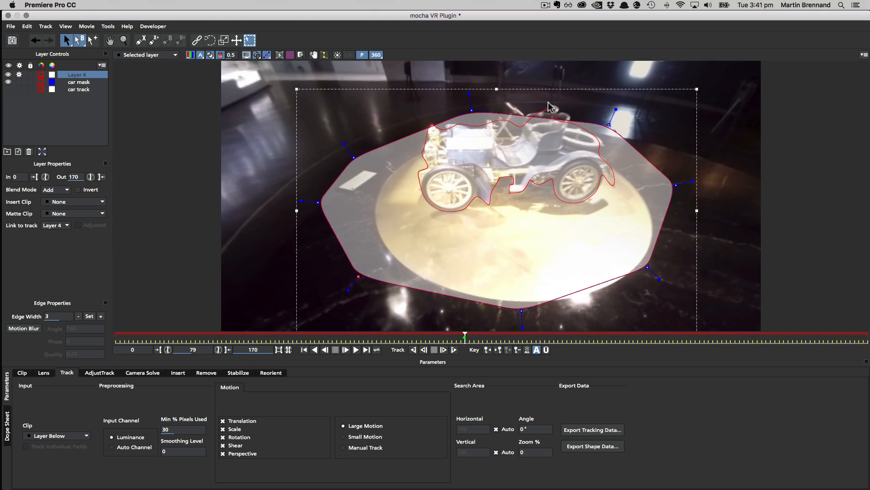
left_click_drag(469, 110, 471, 110)
left_click_drag(609, 124, 602, 122)
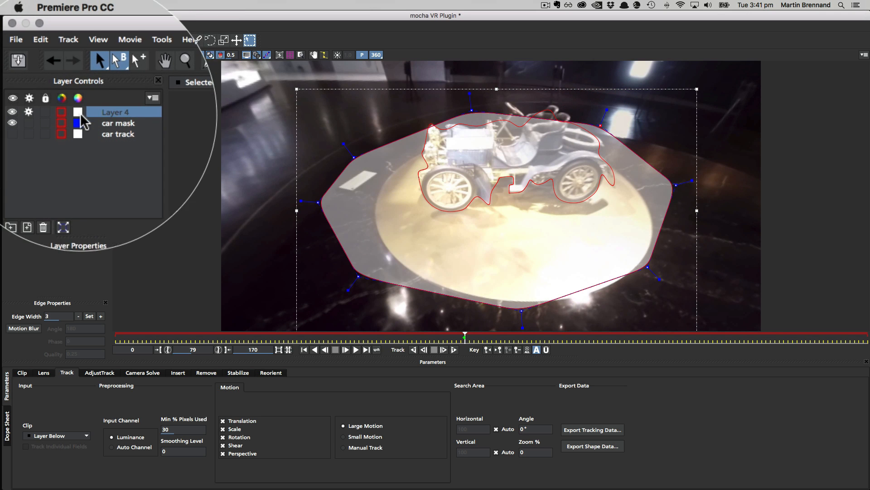
Move Layer 4 below the car mask in the layer stack and show the mattes of both layers together.
left_click_drag(101, 111, 115, 123)
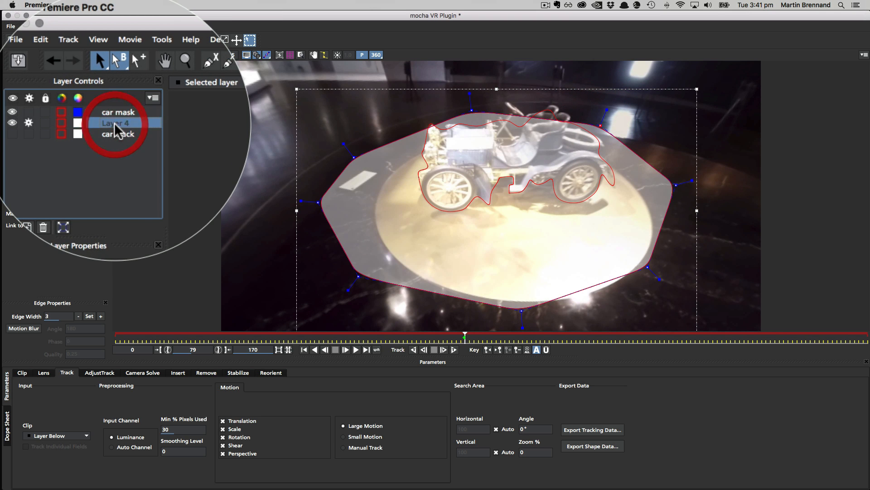
left_click(97, 76, "shift")
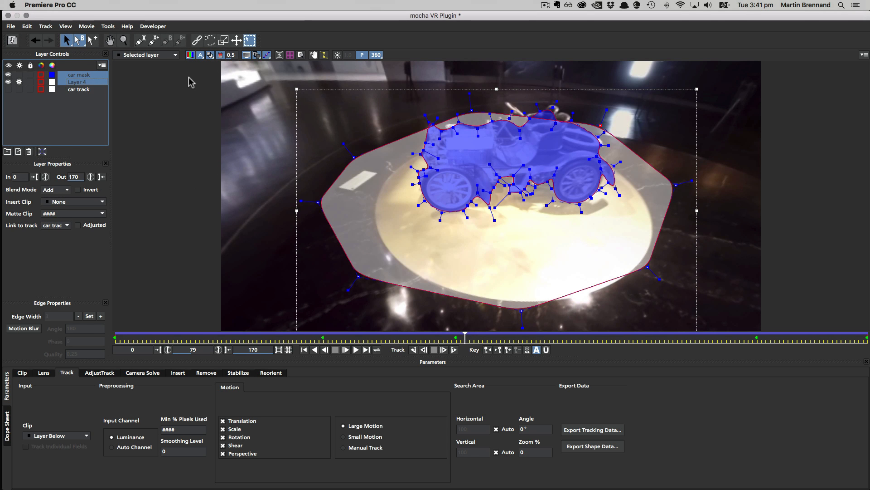
left_click(220, 54)
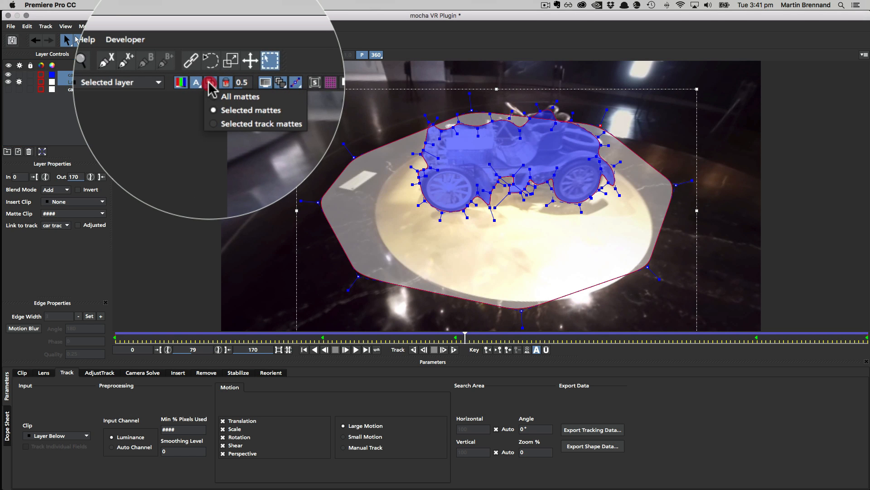
left_click(216, 82)
left_click(215, 125)
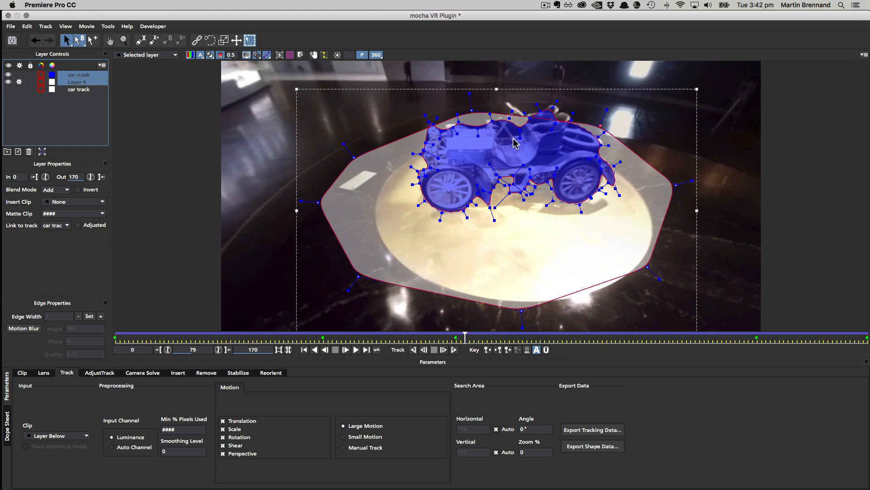
Show Layer 4's planar surface and grid, and pull the surface's two far corners inward to match the floor's perspective.
left_click(71, 103)
left_click(70, 83)
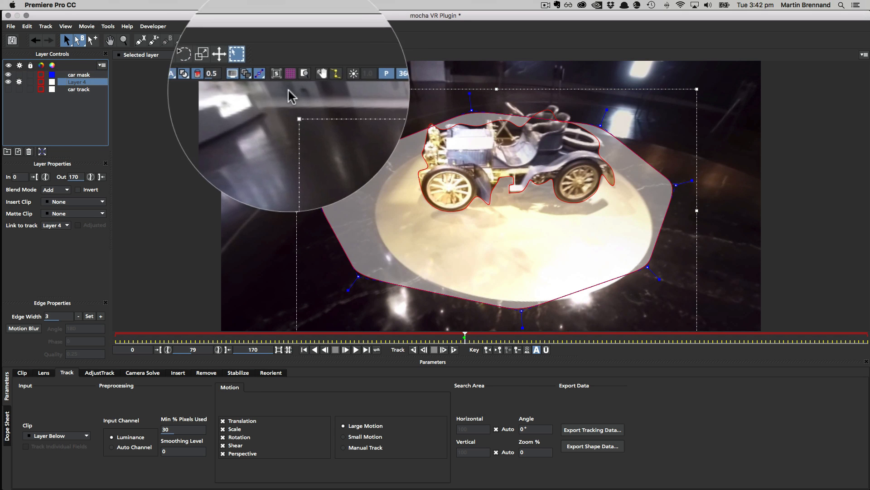
left_click(290, 55)
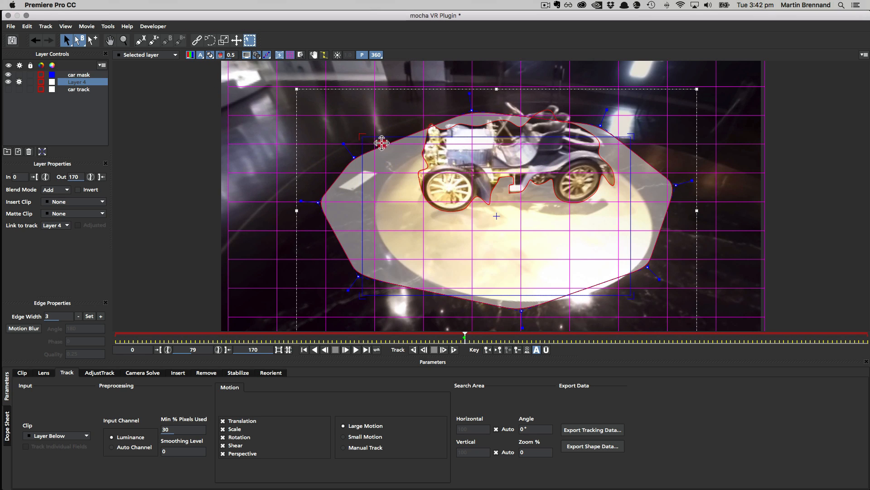
left_click_drag(382, 142, 398, 156)
left_click_drag(630, 137, 603, 164)
left_click_drag(392, 155, 416, 166)
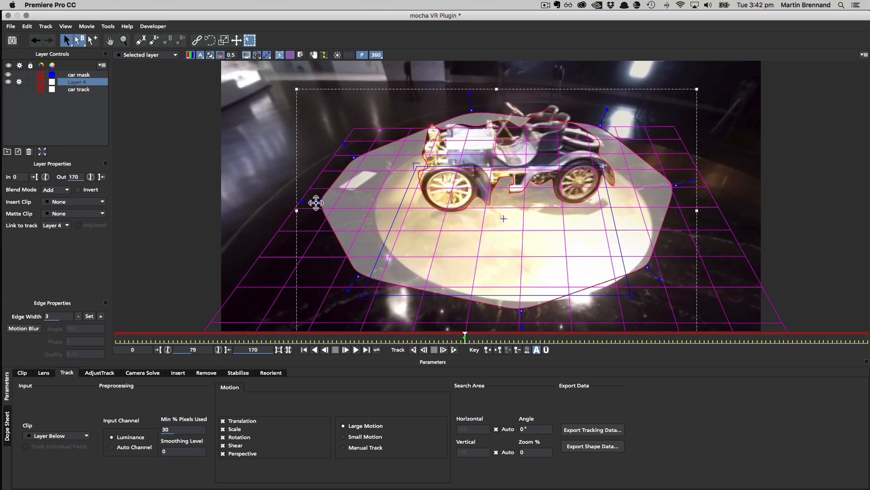
Pull three of Layer 4's spline points outward in front of the car to take in more of the surrounding floor.
left_click_drag(317, 202, 280, 200)
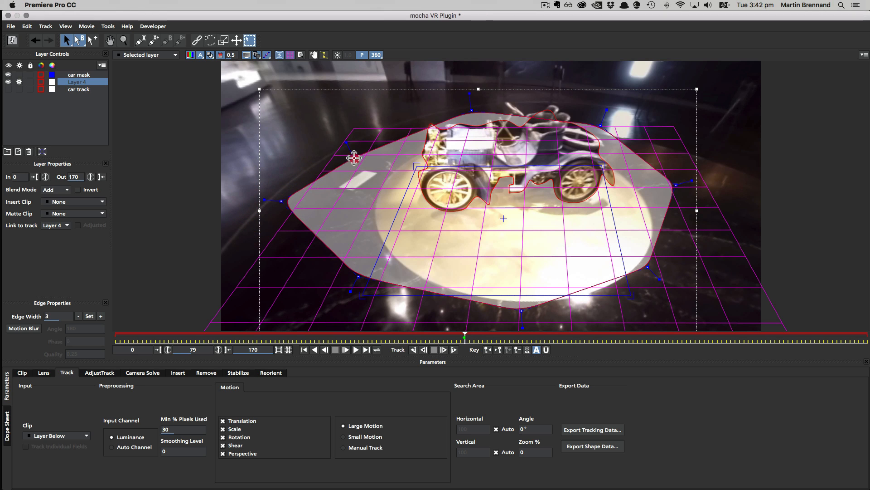
left_click_drag(354, 157, 333, 157)
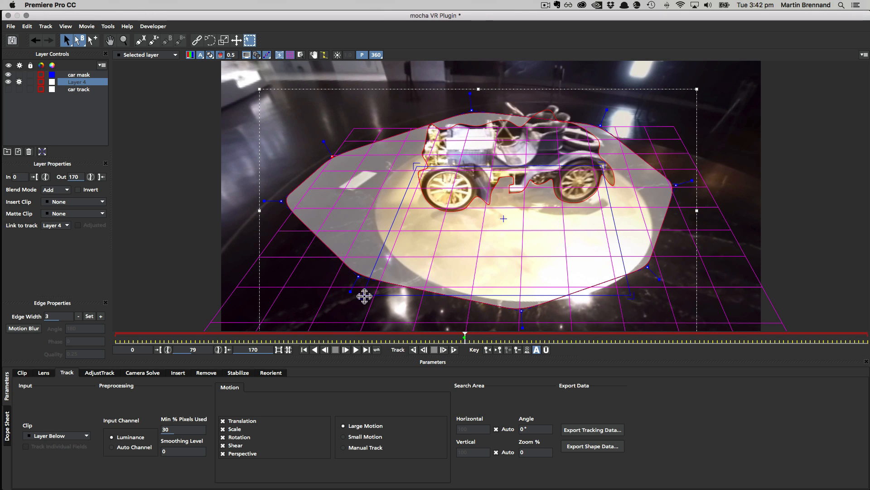
left_click_drag(358, 277, 309, 308)
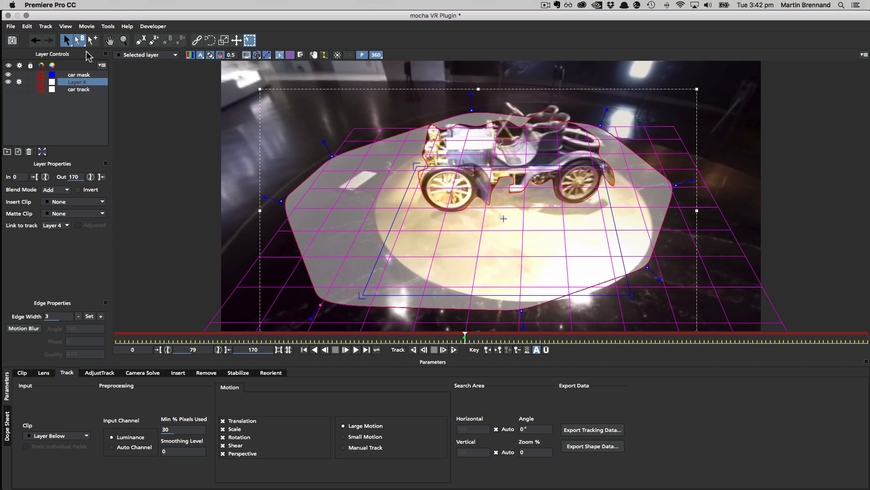
Insert extra points into Layer 4's spline, pulling one inward past the near-edge floor reflection and another outward over the floor behind the car.
left_click(92, 41)
left_click_drag(411, 307, 411, 274)
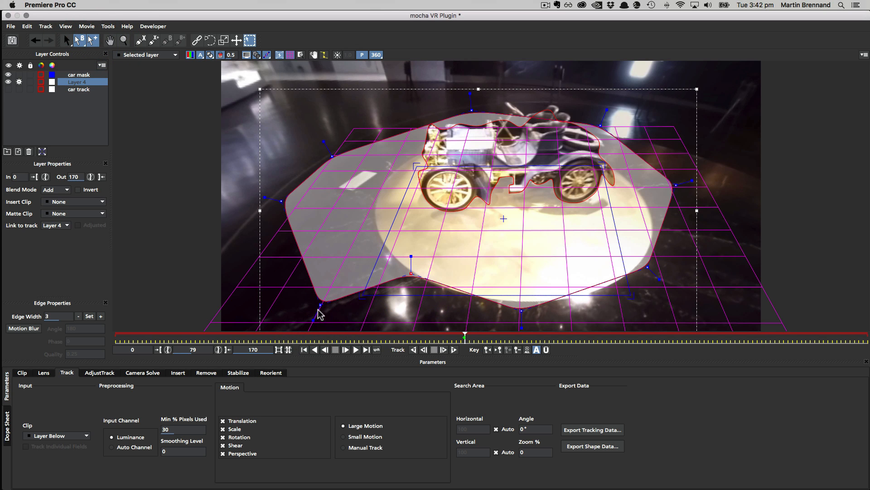
left_click_drag(318, 301, 306, 310)
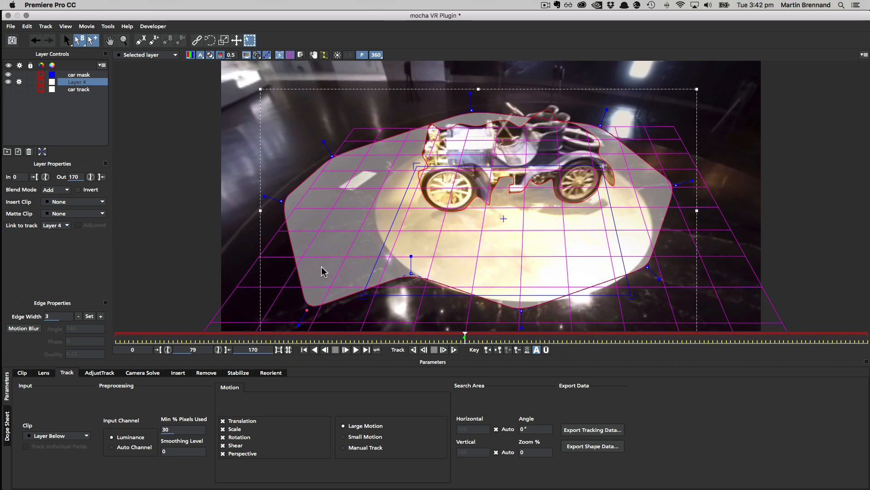
left_click_drag(658, 237, 710, 239)
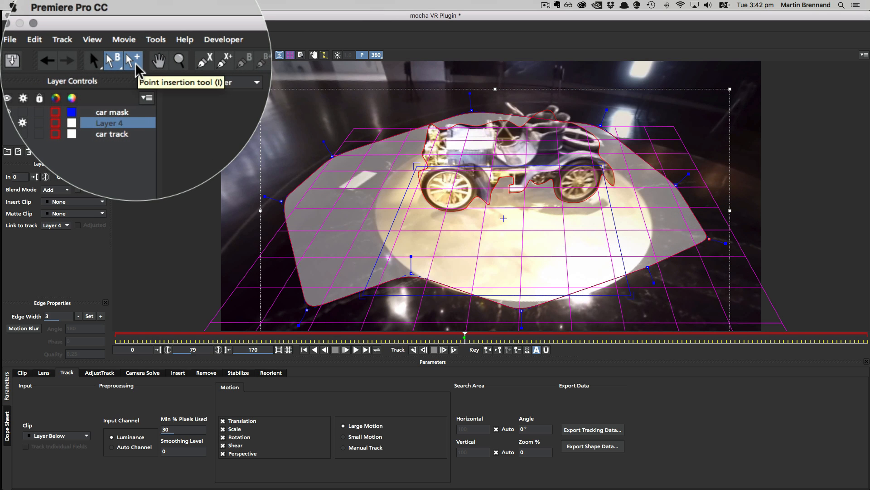
left_click(135, 65)
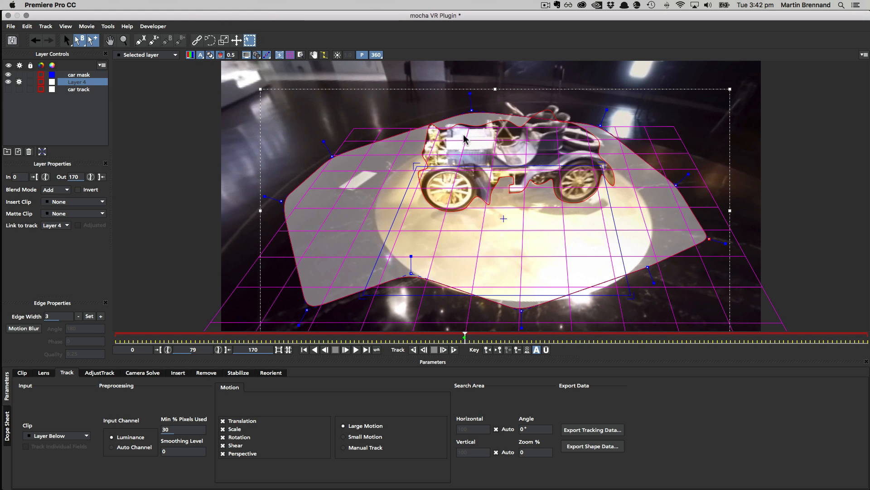
Rename Layer 4 to FLOOR TRACK.
left_click(19, 82)
double_click(78, 83)
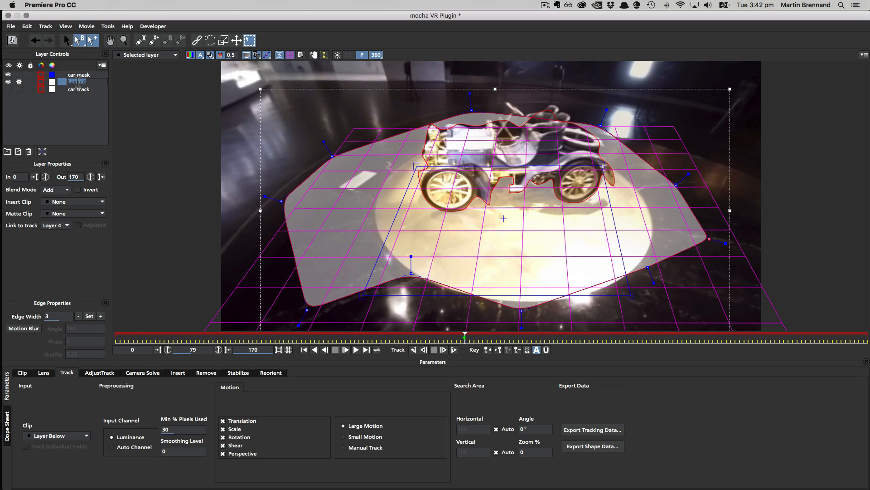
type("FLOOR TRACK")
key("Return")
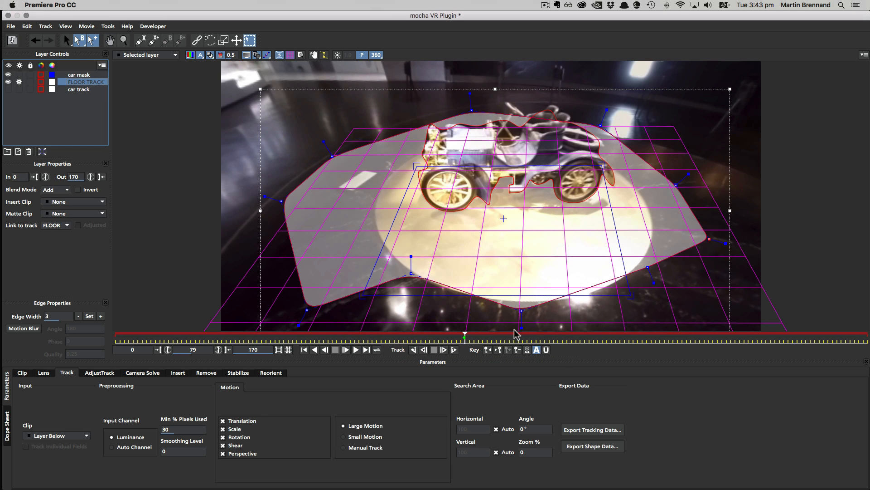
Track the FLOOR TRACK layer backward from frame 79 to the clip's start, and forward from frame 79 to frame 170.
left_click(413, 350)
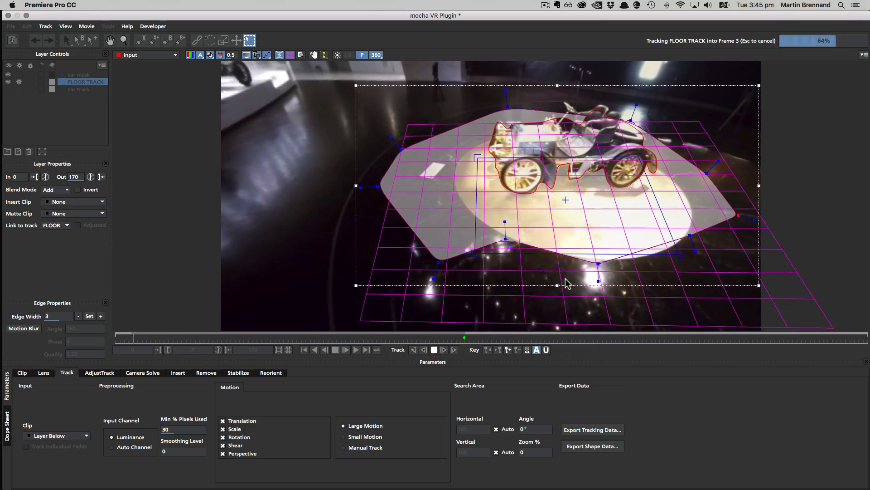
left_click(464, 340)
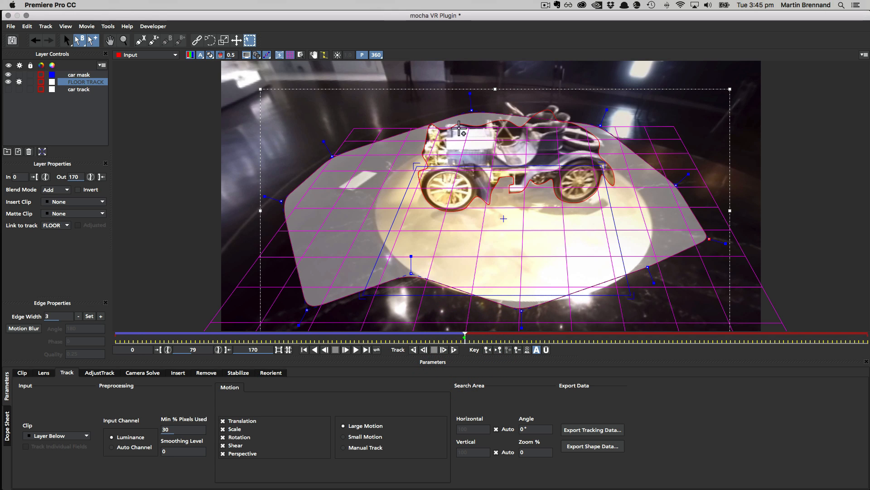
left_click(455, 350)
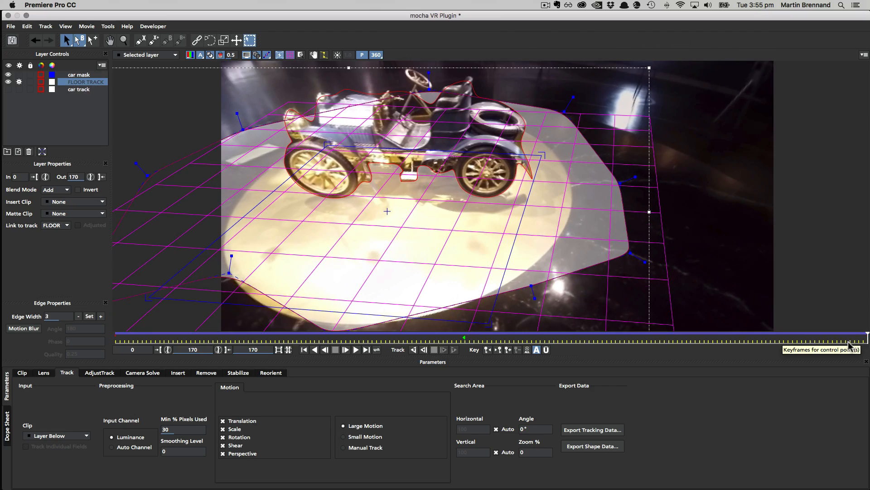
mouse_move(866, 335)
left_mouse_down()
mouse_move(294, 317)
mouse_move(158, 303)
mouse_move(857, 334)
mouse_move(339, 296)
mouse_move(22, 299)
mouse_move(868, 326)
left_mouse_up()
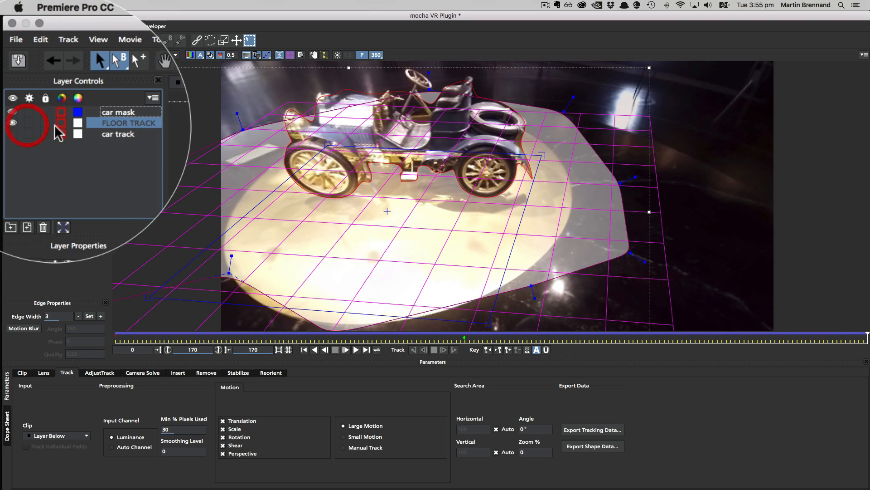
Hide the FLOOR TRACK layer and the planar grid, and return to the keyframe at frame 79 with the platform in view.
left_click(13, 123)
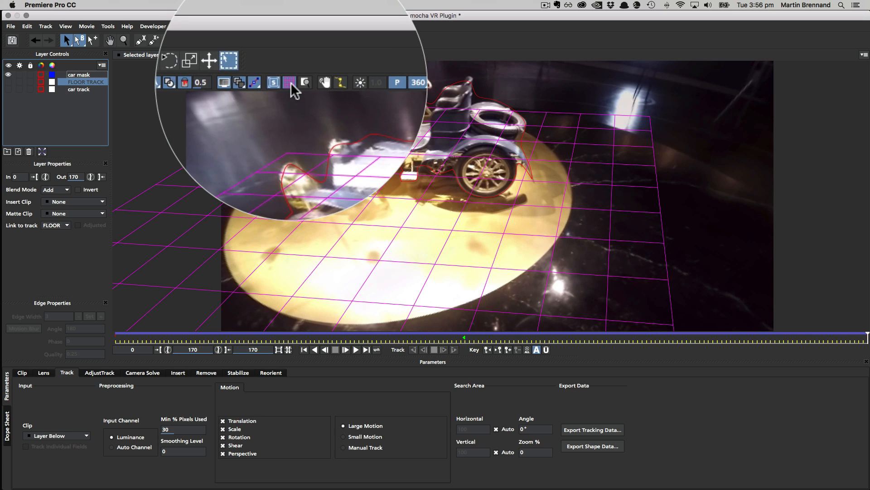
left_click(291, 80)
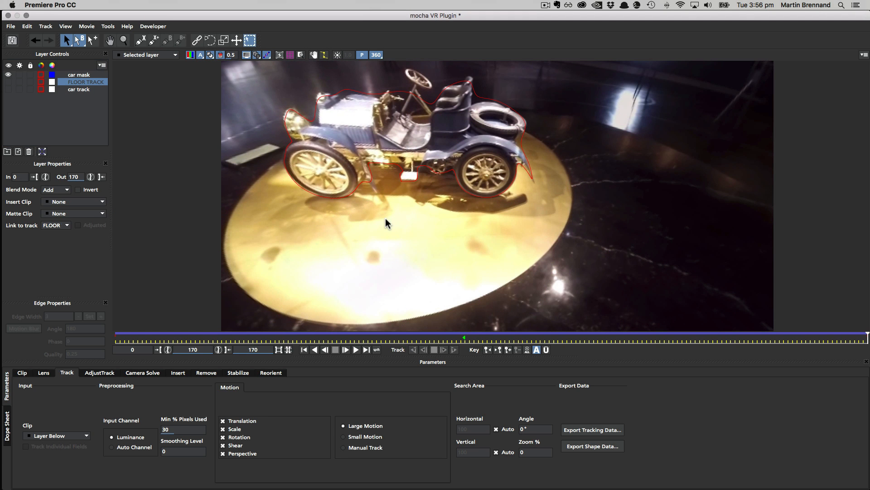
key("x")
left_click_drag(346, 223, 441, 227)
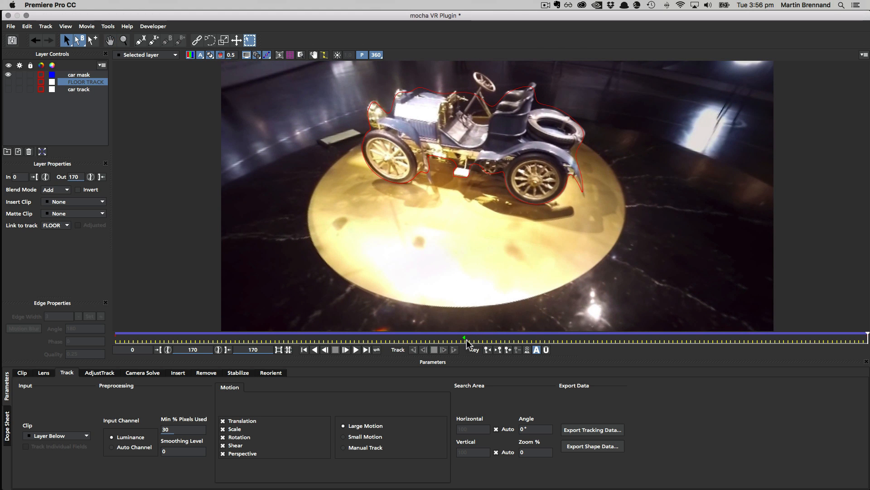
left_click(488, 350)
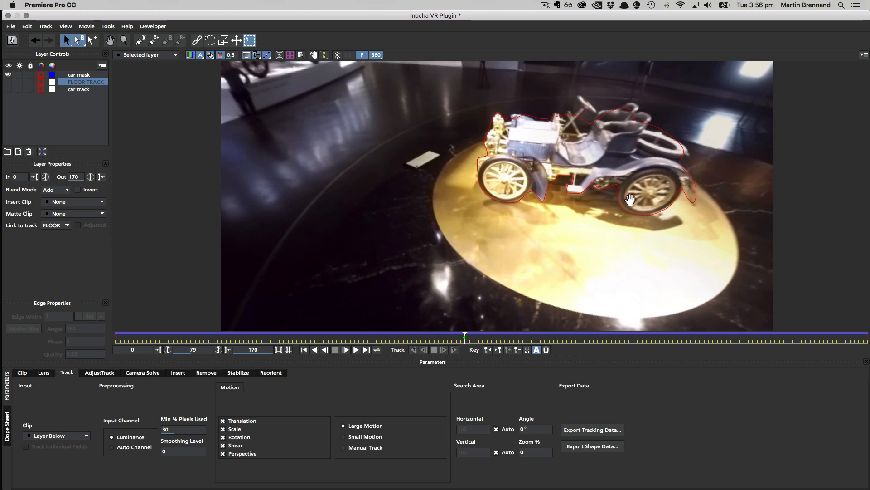
key("x")
left_click_drag(561, 194, 541, 192)
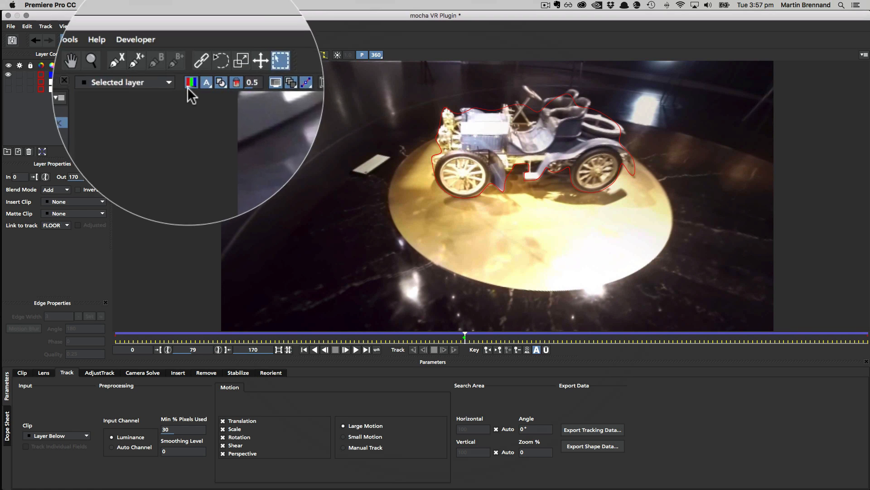
Draw a closed eight-point X-spline on a new layer around the edge of the car's round platform at frame 79.
left_click(140, 42)
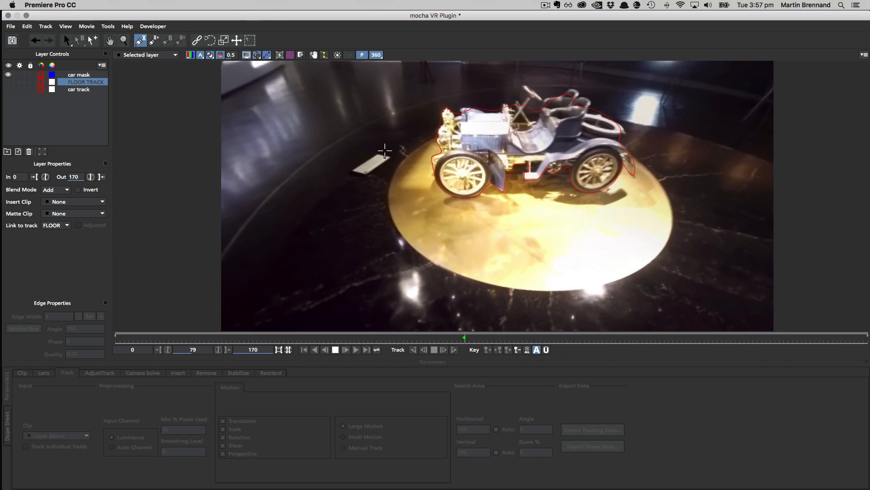
left_click(527, 122)
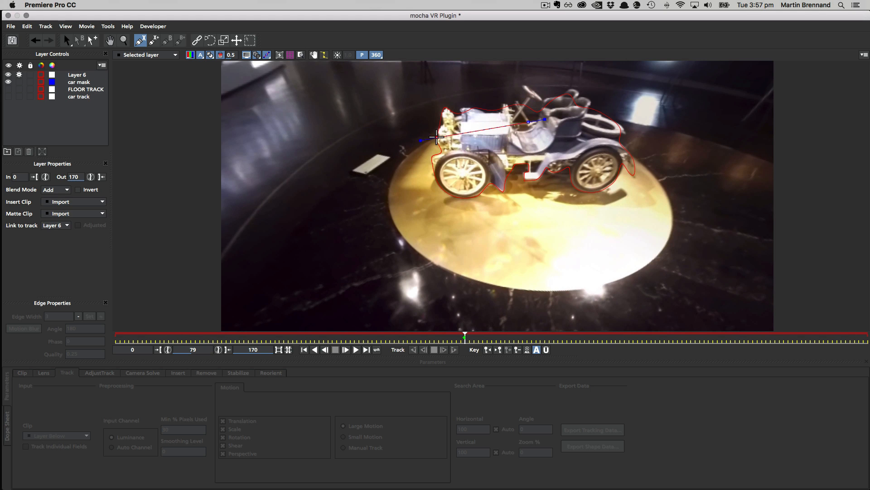
left_click(436, 136)
left_click(390, 186)
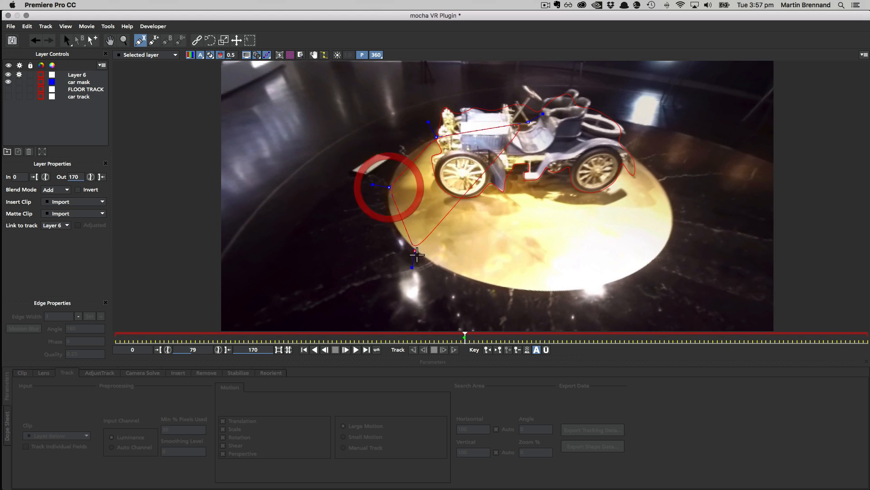
left_click(425, 260)
left_click(533, 290)
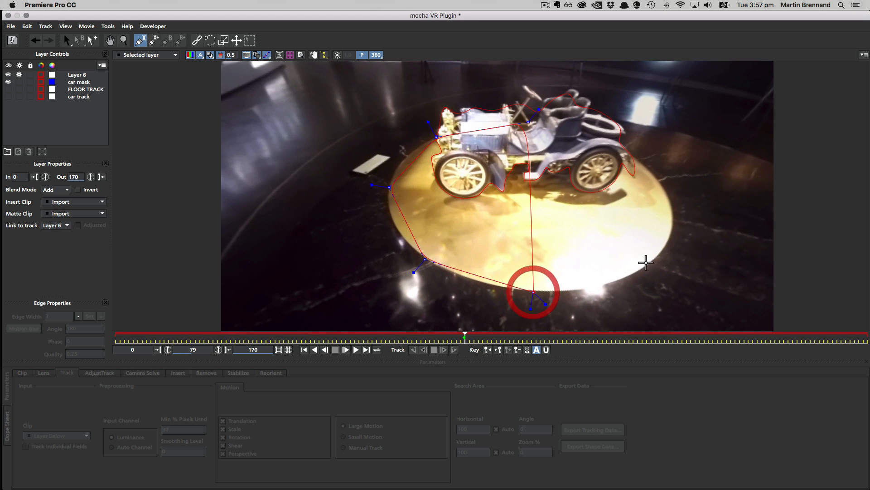
left_click(665, 252)
left_click(668, 186)
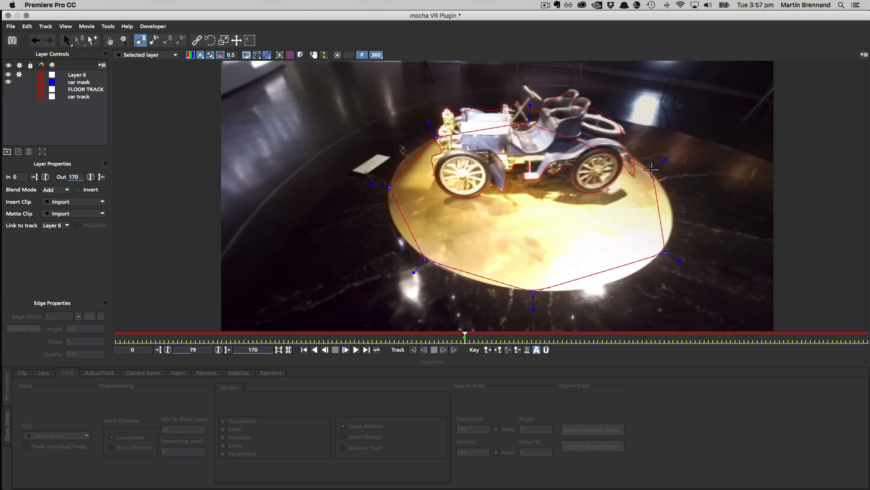
left_click(653, 170)
left_click(615, 135)
right_click(606, 132)
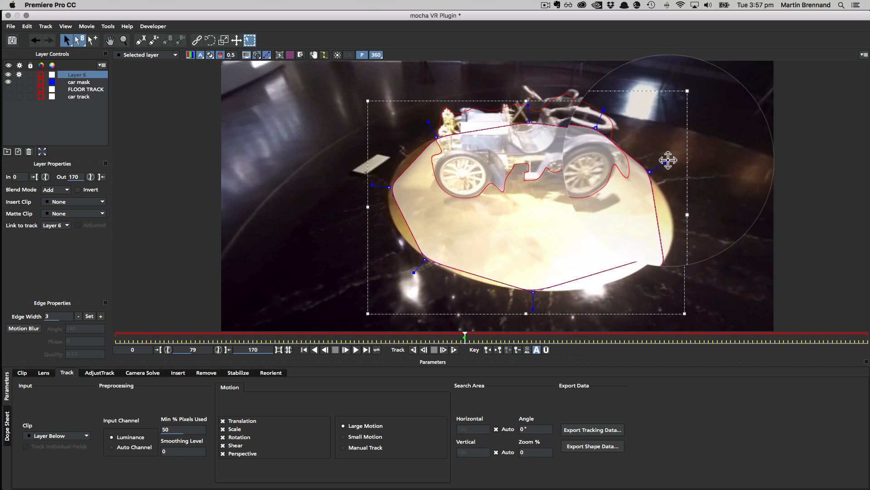
Smooth all points of the platform spline into curves and pull its front-side and near-edge points outward to the platform's rim.
left_click_drag(668, 161, 649, 174)
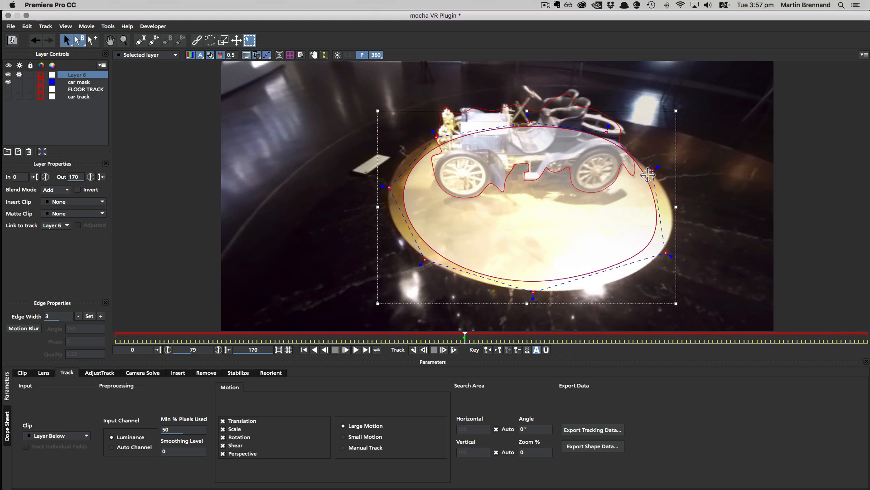
left_click_drag(388, 186, 361, 193)
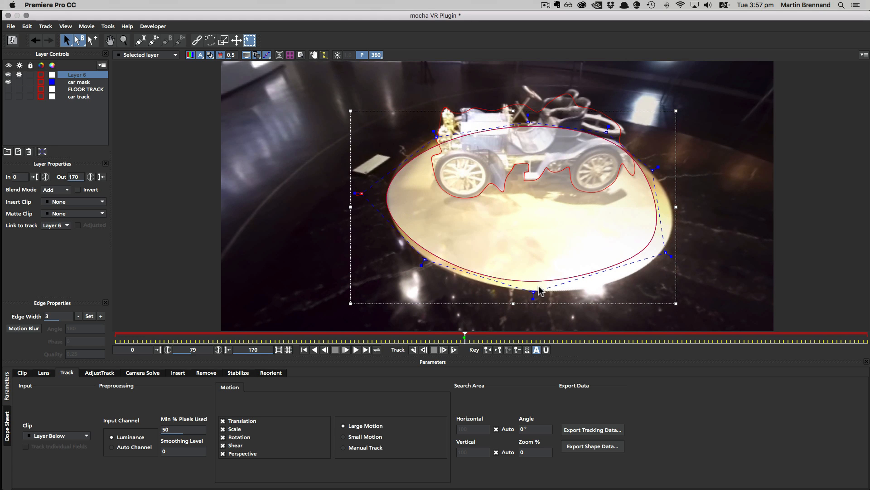
right_click(426, 267)
left_click(431, 238)
left_click_drag(426, 268, 429, 275)
left_click_drag(533, 292, 537, 300)
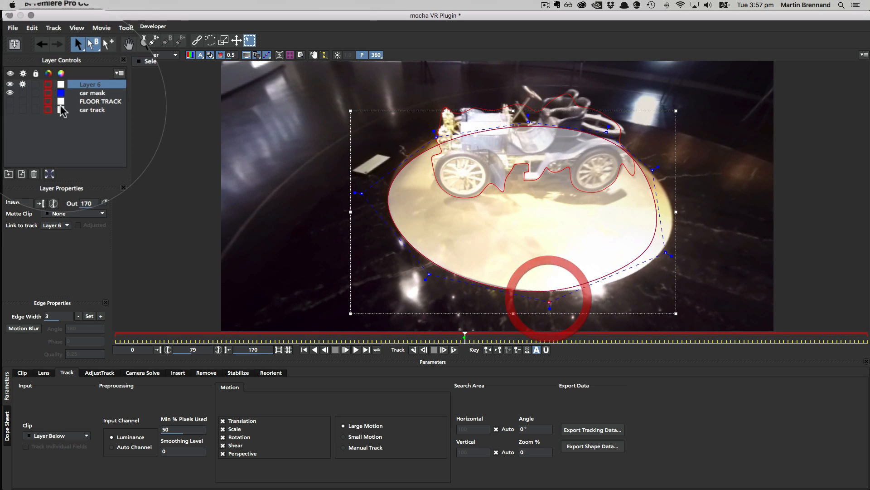
Change Layer 6's matte colour to blue.
left_click(51, 75)
left_click_drag(474, 187, 463, 167)
left_click(527, 323)
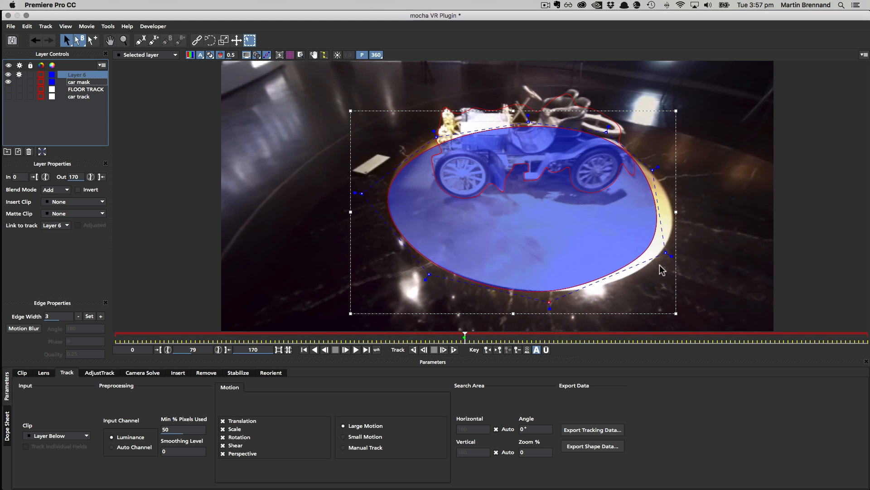
Adjust the remaining points of Layer 6's spline so the outline follows the platform's rim behind, beyond and in front of the car.
left_click_drag(664, 253, 707, 253)
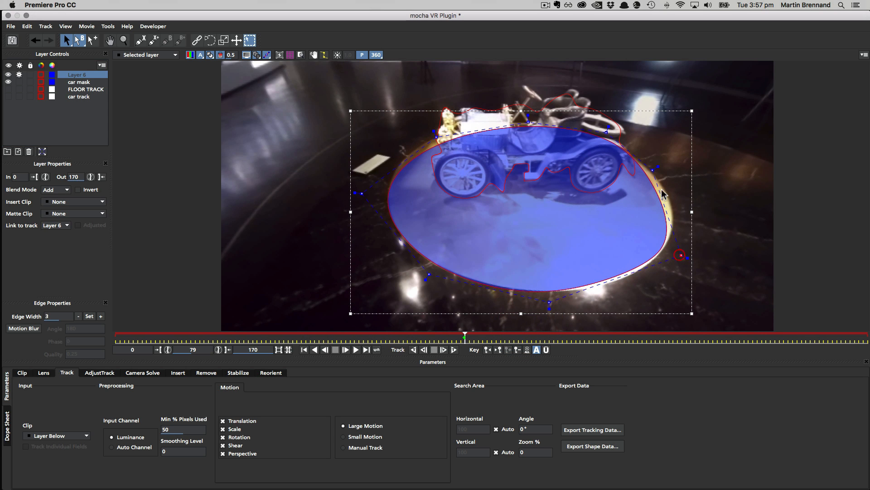
left_click_drag(651, 171, 669, 175)
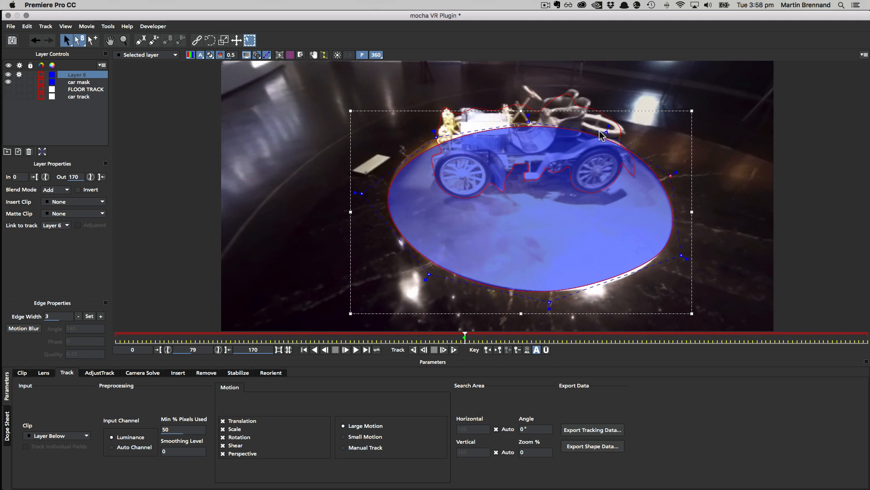
left_click_drag(604, 131, 598, 123)
left_click_drag(528, 123, 520, 121)
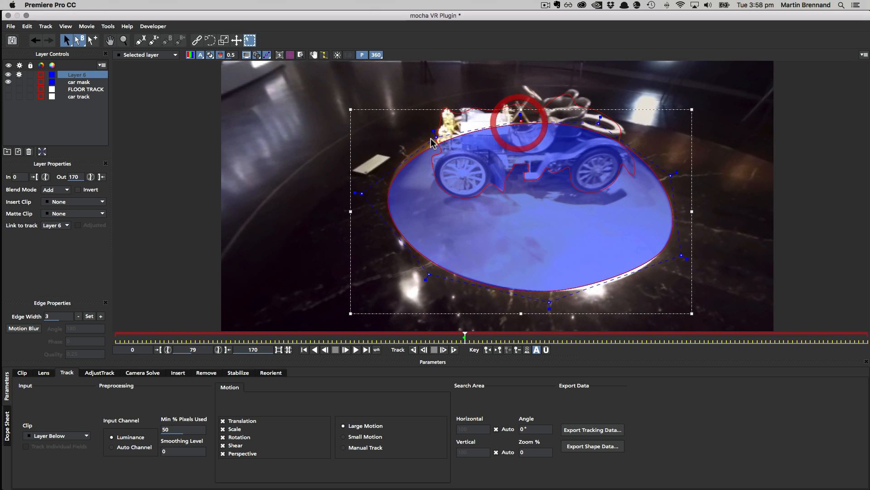
left_click_drag(435, 137, 424, 128)
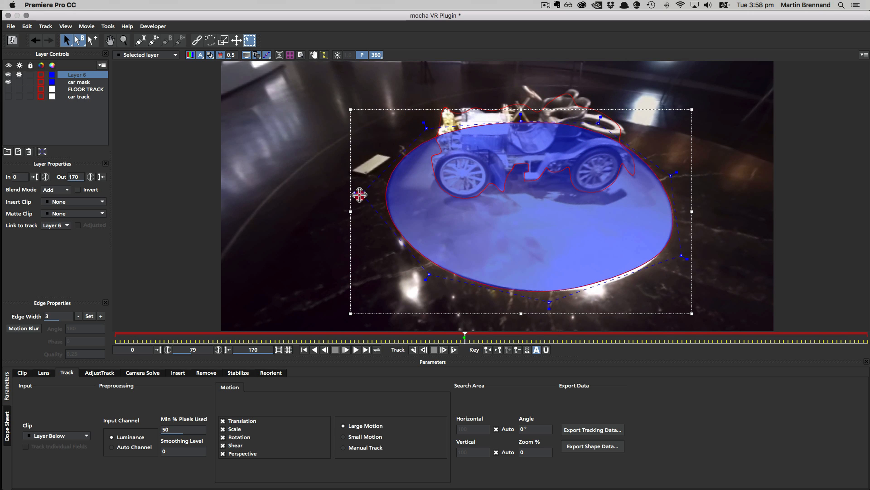
left_click_drag(359, 193, 362, 194)
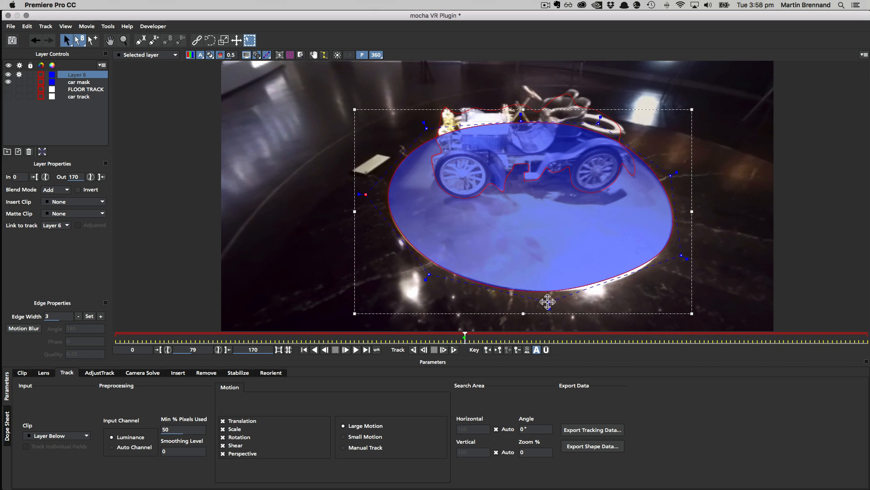
left_click_drag(548, 301, 566, 301)
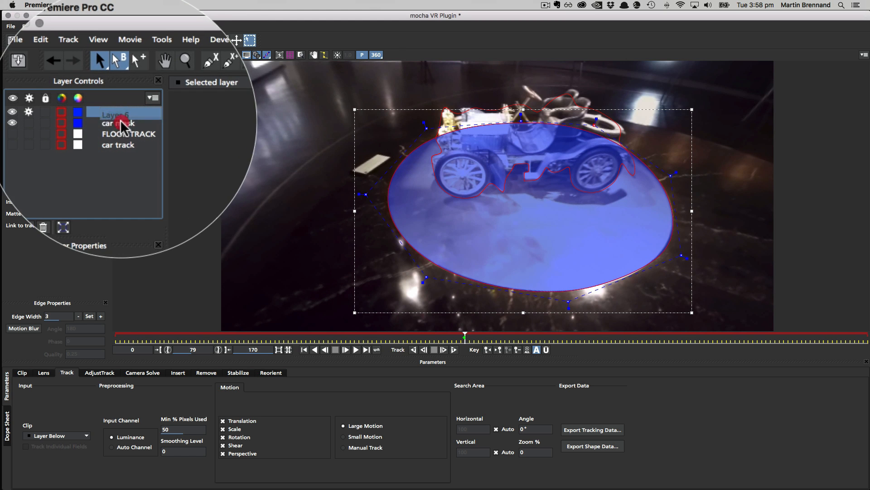
Move Layer 6 below the car mask in the layer stack.
left_click_drag(72, 78, 77, 81)
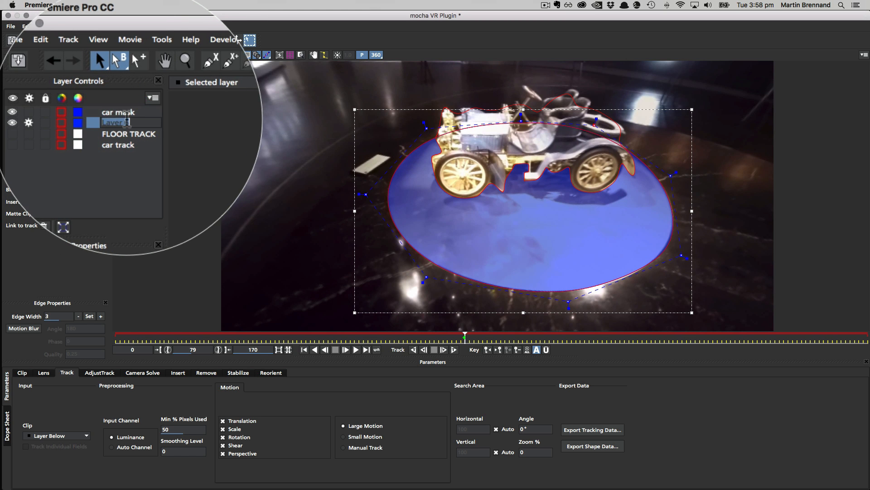
Rename Layer 6 as floor mask and link it to the FLOOR TRACK layer's tracking data.
double_click(134, 122)
type("fl")
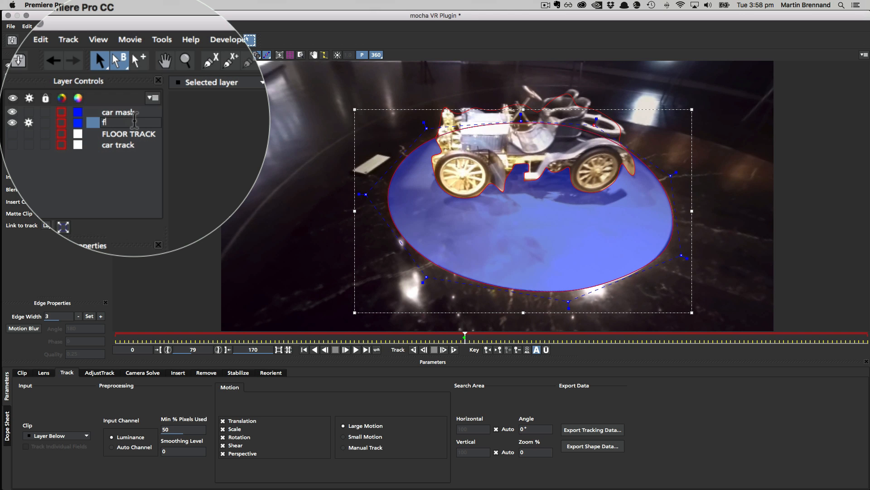
type("oor mask")
key("Return")
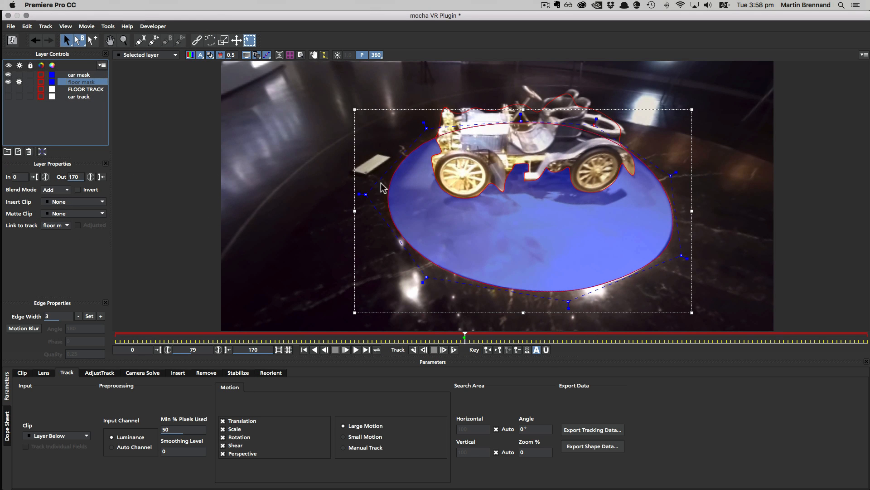
left_click(58, 226)
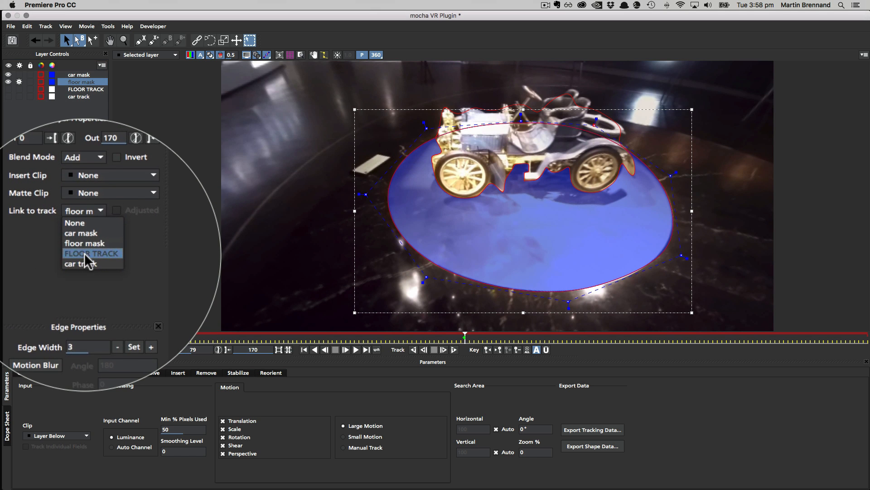
left_click(57, 260)
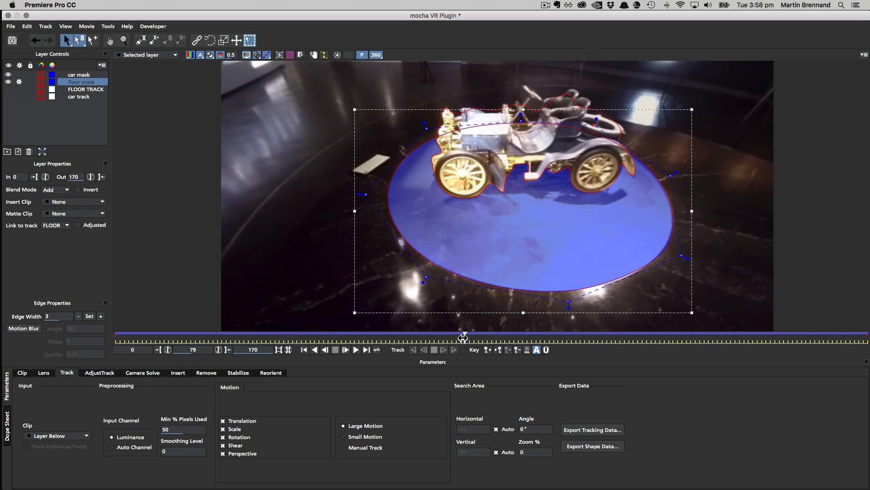
At frame 0, adjust the floor mask's near-edge, far-edge and side points so its outline follows the platform's rim.
left_click_drag(462, 338, 235, 334)
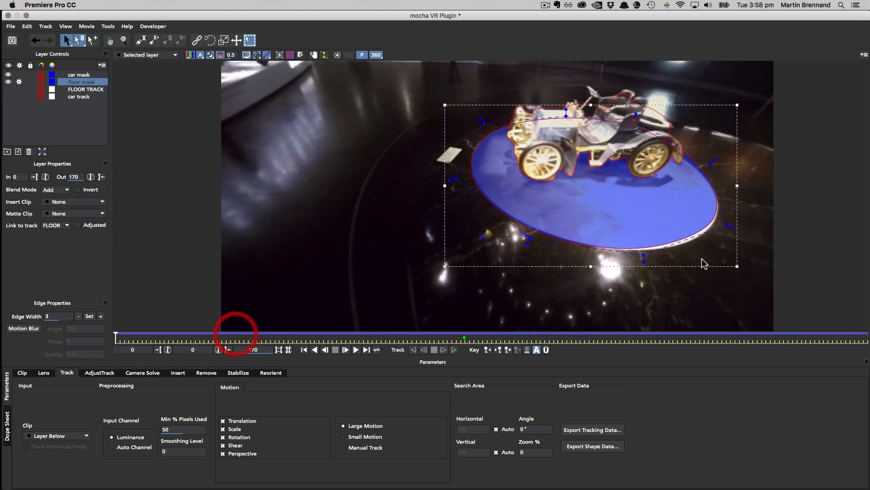
mouse_move(643, 256)
left_mouse_down()
mouse_move(612, 259)
mouse_move(655, 255)
left_mouse_up()
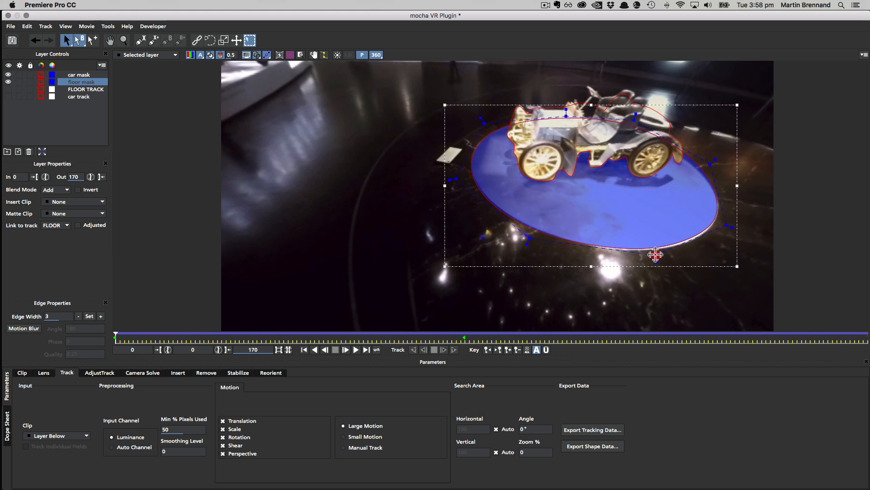
left_click_drag(722, 225, 722, 228)
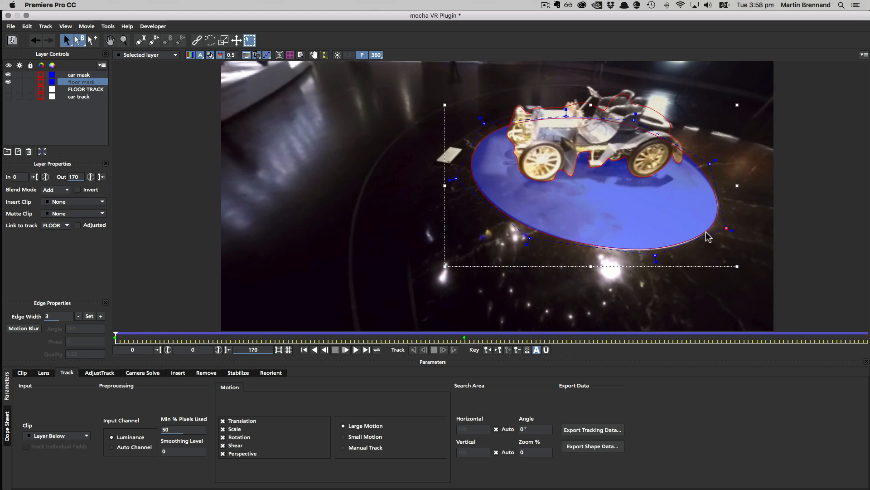
left_click(656, 255)
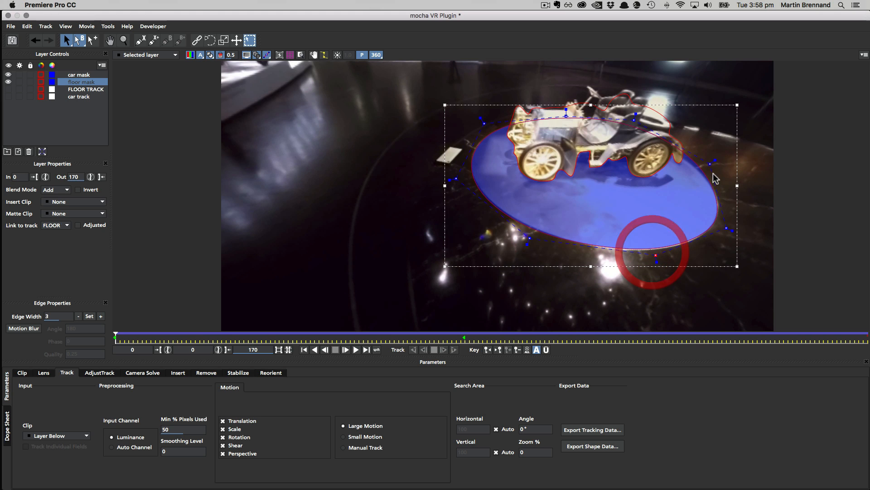
left_click(709, 164)
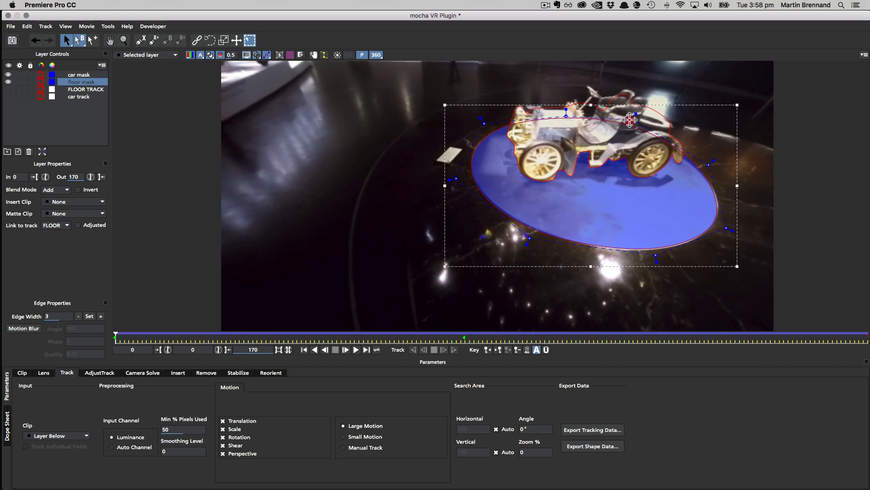
left_click_drag(629, 120, 629, 123)
left_click_drag(708, 164, 709, 166)
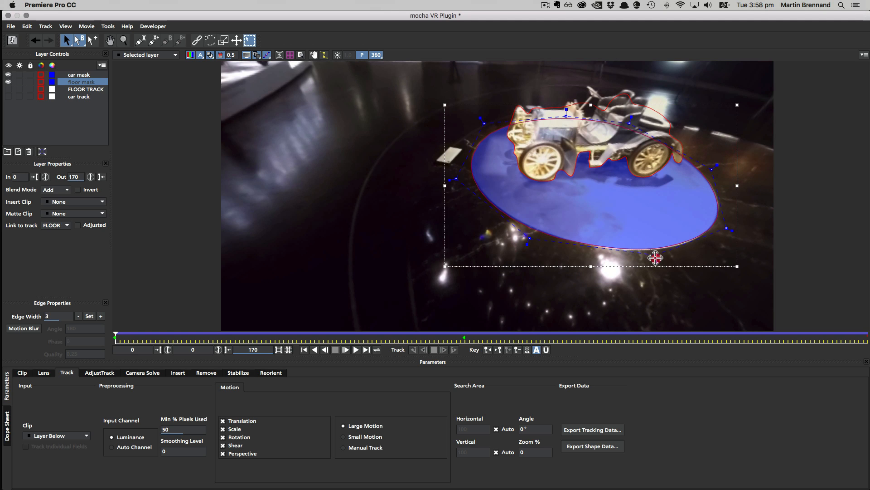
left_click_drag(655, 255, 656, 256)
left_click_drag(484, 123, 483, 121)
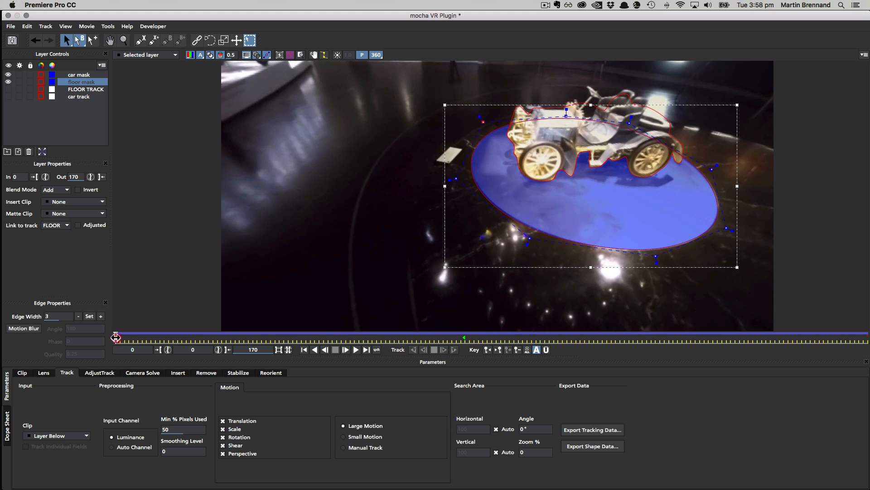
Correct the floor mask's near-edge points at frames 170 and 60 to match the platform's rim.
left_click_drag(116, 336, 868, 336)
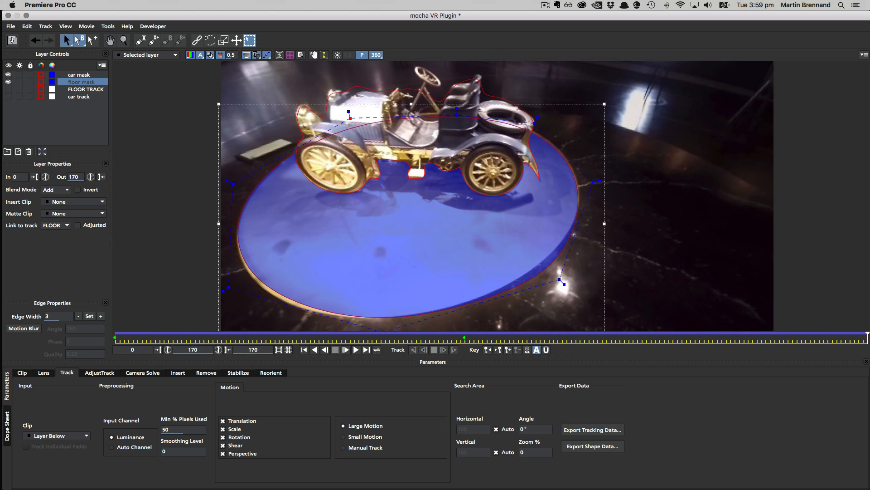
left_click_drag(230, 286, 229, 292)
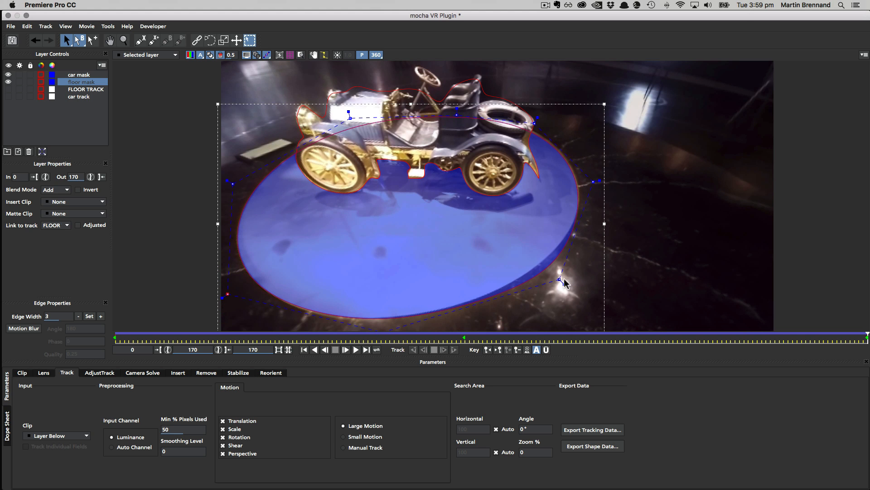
left_click(380, 335)
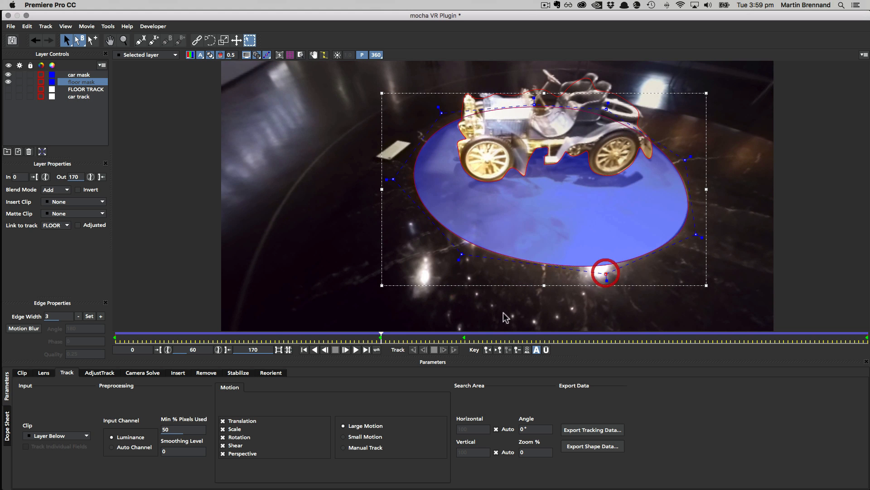
left_click_drag(381, 336, 869, 329)
left_click(292, 307)
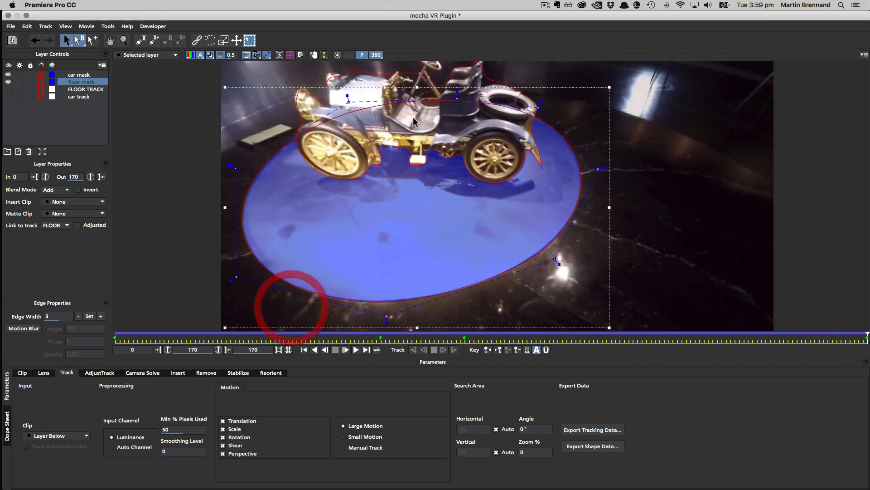
Switch from the 360 view to the full equirectangular frame and inspect the car mask and floor mask at the seam.
left_click(383, 81)
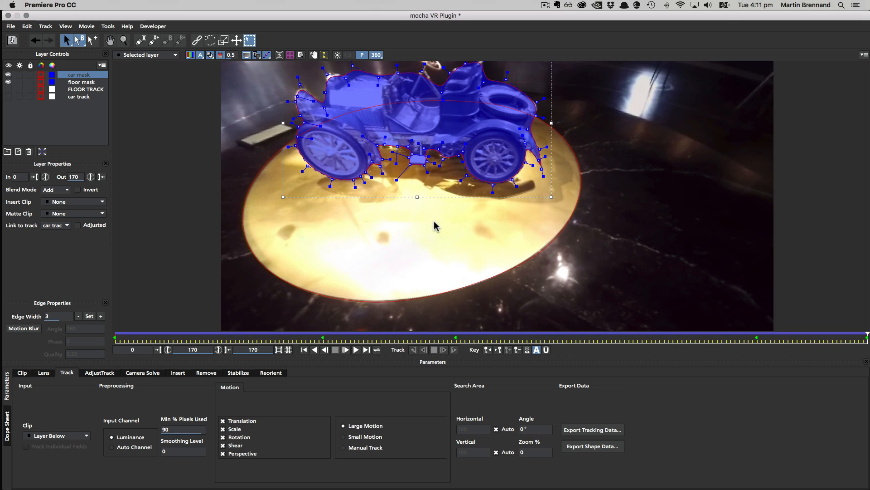
left_click(379, 55)
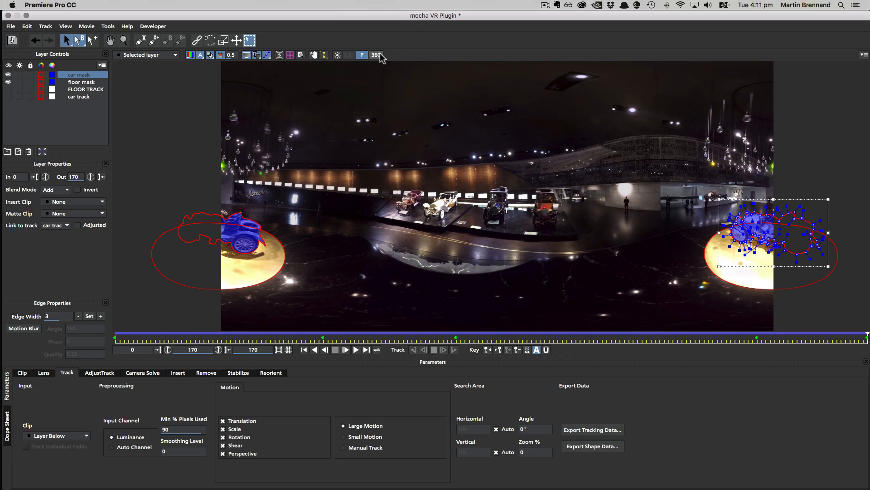
left_click(761, 291)
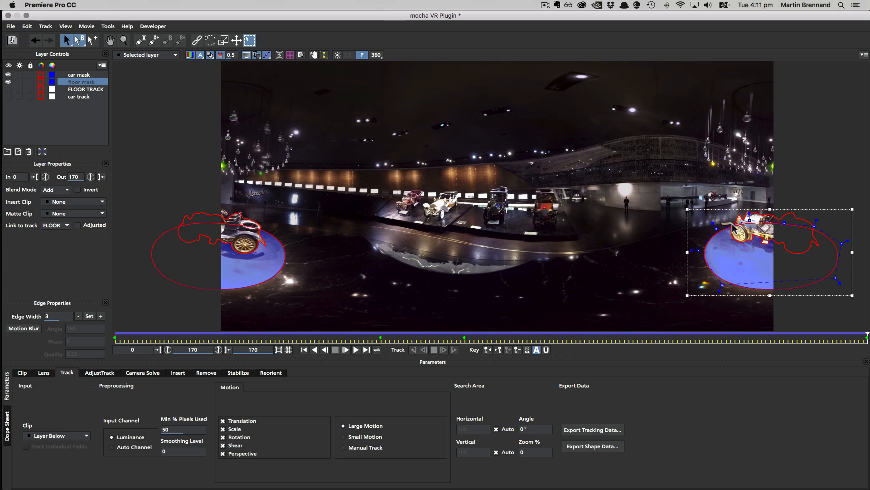
Copy the car mask layer's shape data to the clipboard as Adobe Premiere shape data and close mocha VR, saving the changes.
left_click(77, 75)
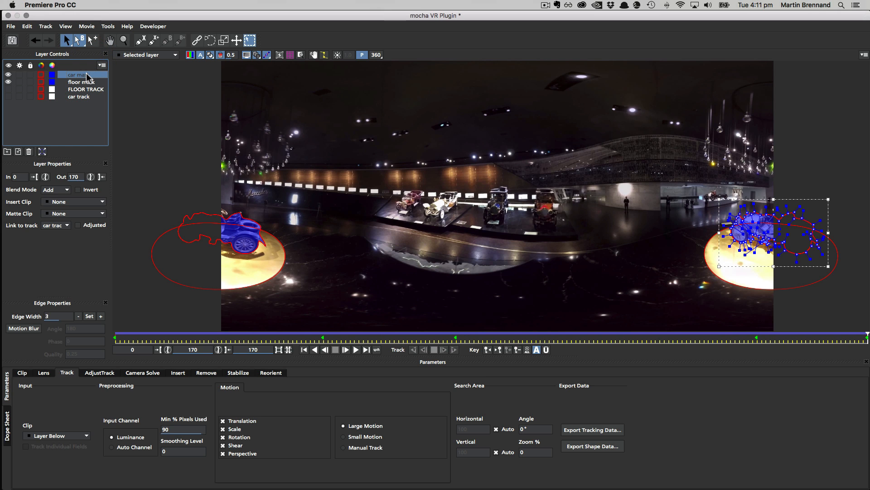
left_click(613, 447)
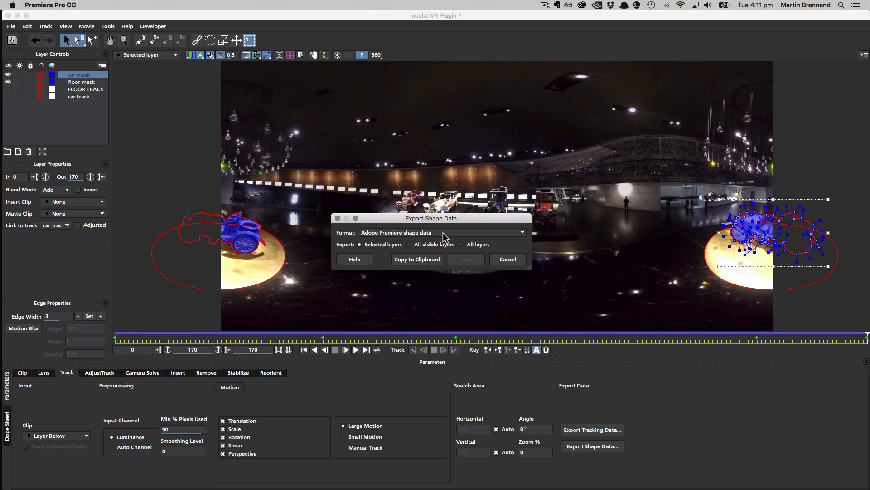
left_click(422, 260)
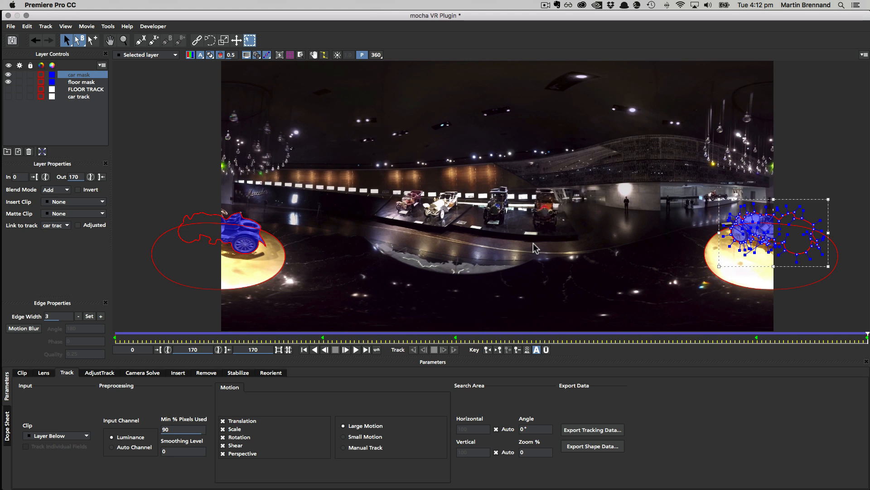
left_click(8, 16)
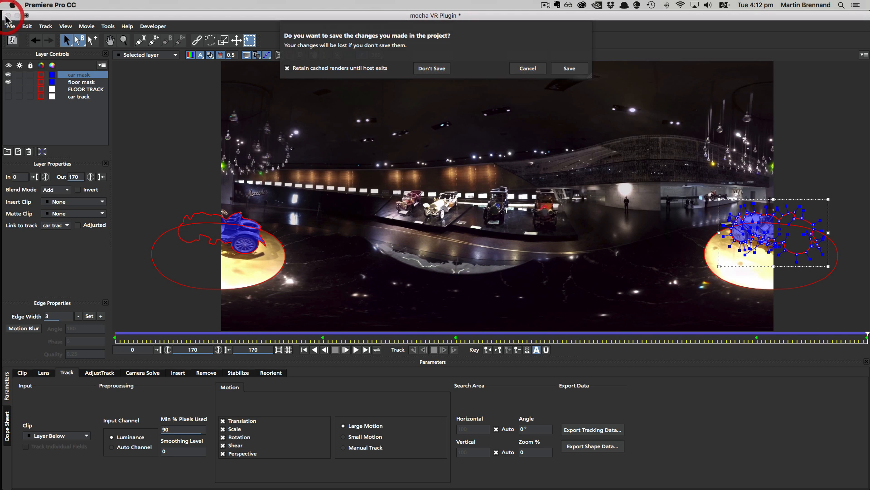
left_click(573, 69)
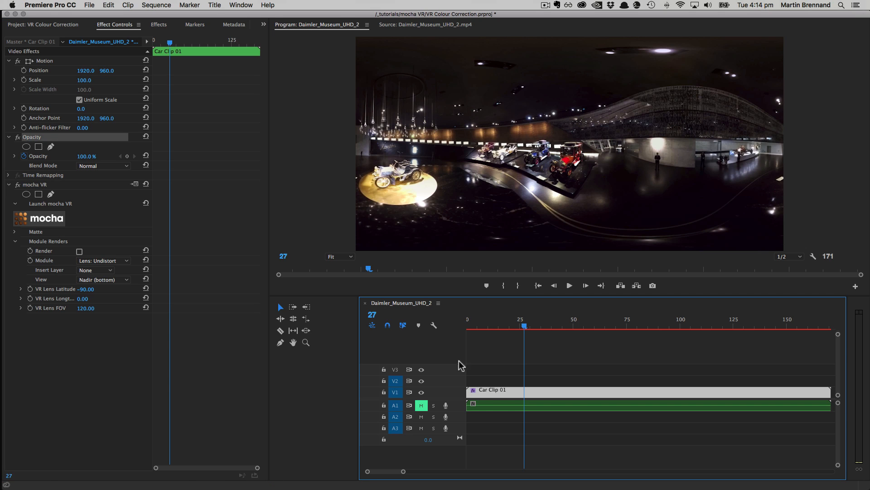
Paste the car mask shape data into the Opacity effect of Car Clip 01 at frame 0.
left_click(491, 393)
left_click_drag(525, 327, 466, 333)
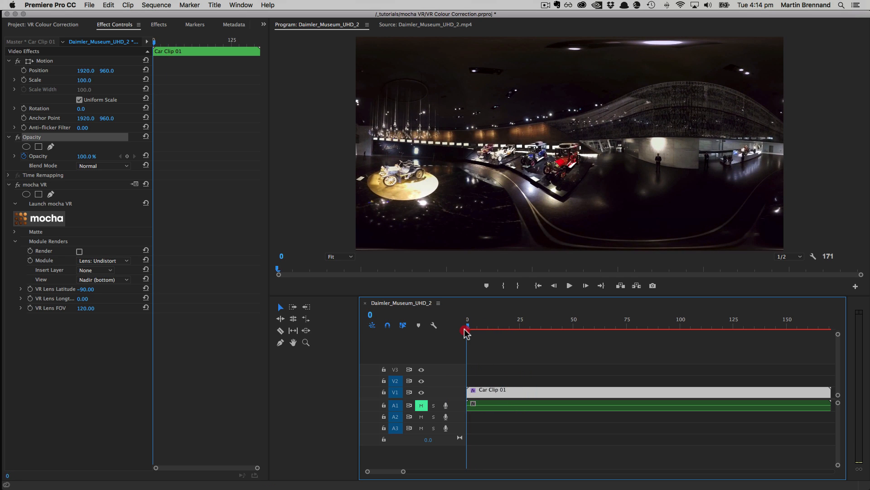
left_click(28, 138)
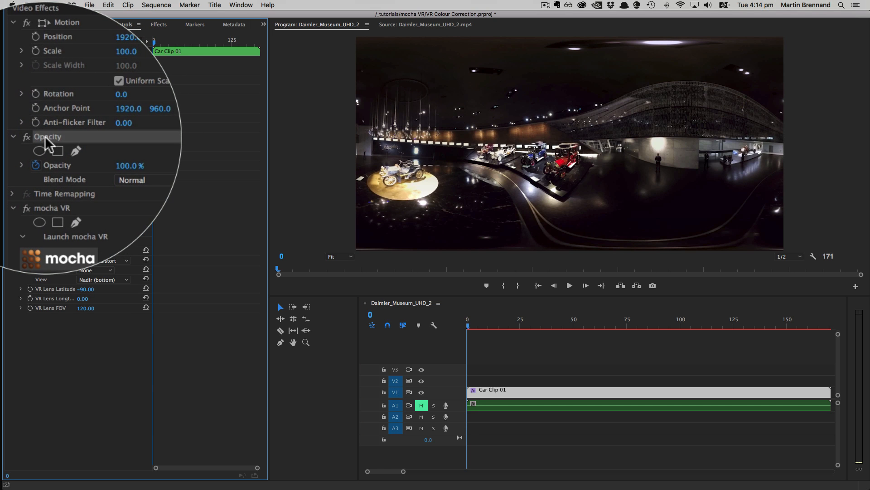
right_click(58, 138)
left_click(80, 200)
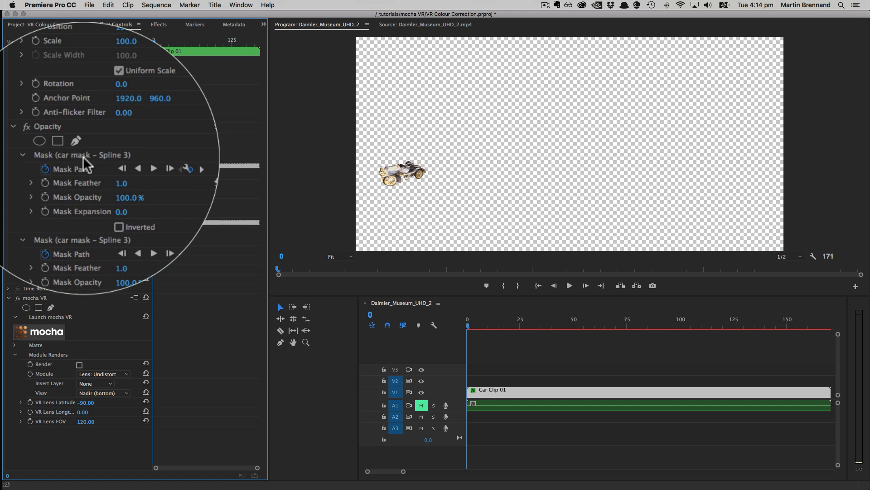
Examine both pasted car masks across the timeline, including where the car crosses the frame's seam.
left_click(83, 157)
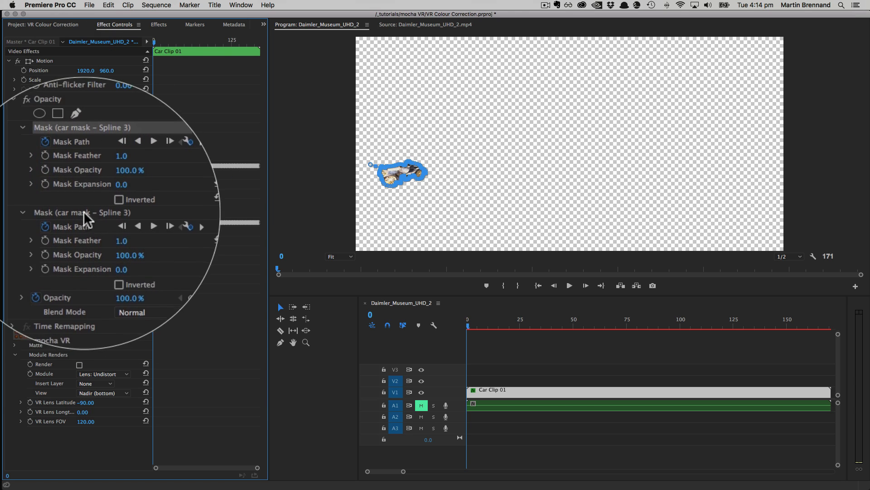
left_click(80, 212)
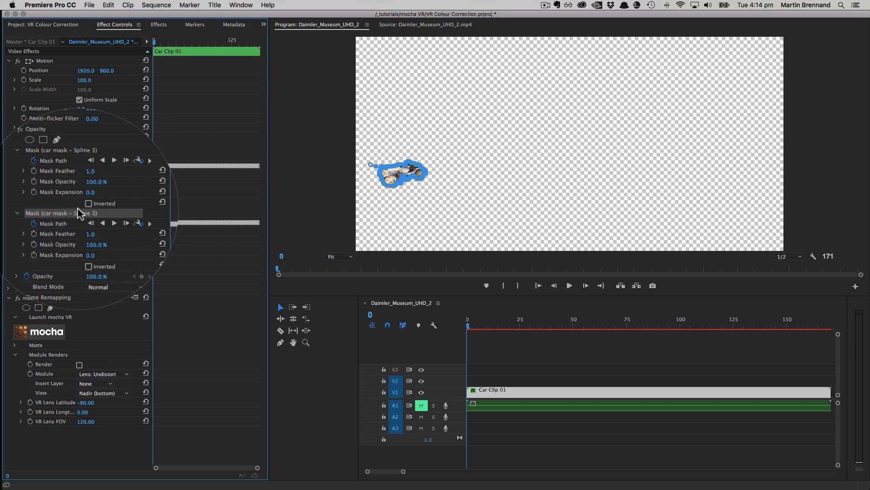
left_click_drag(469, 328, 791, 331)
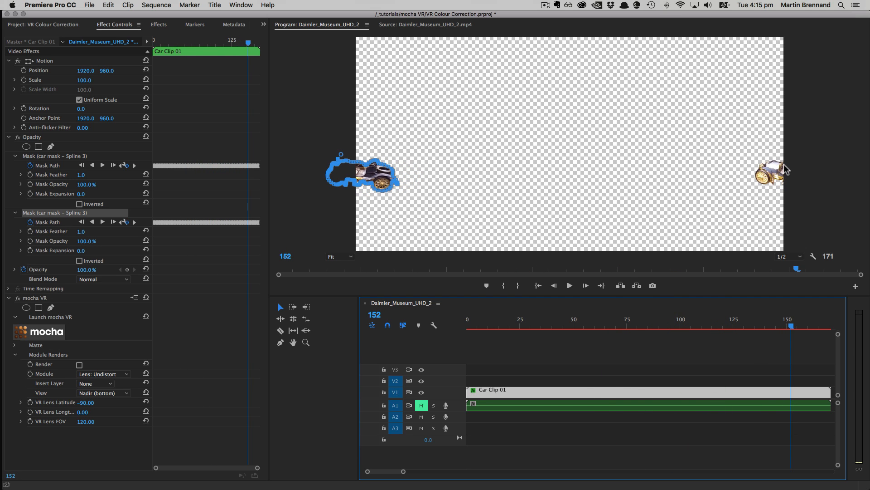
left_click(72, 156)
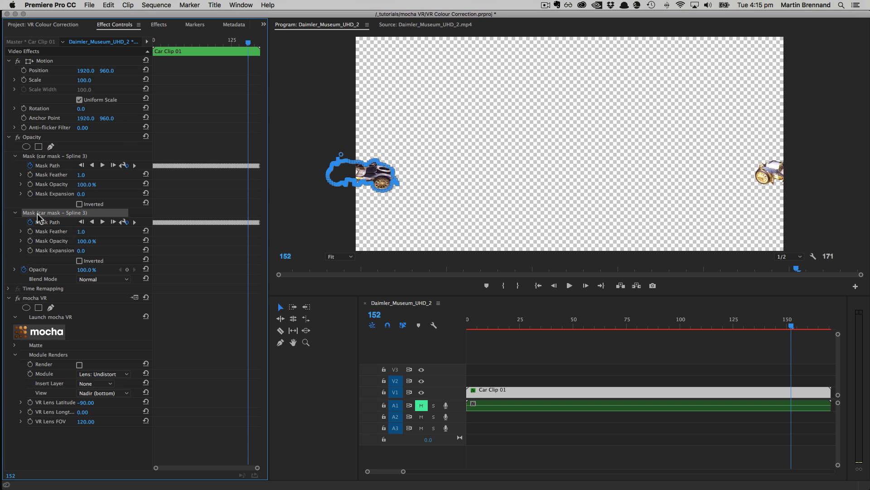
left_click(814, 328)
left_click_drag(813, 327, 545, 339)
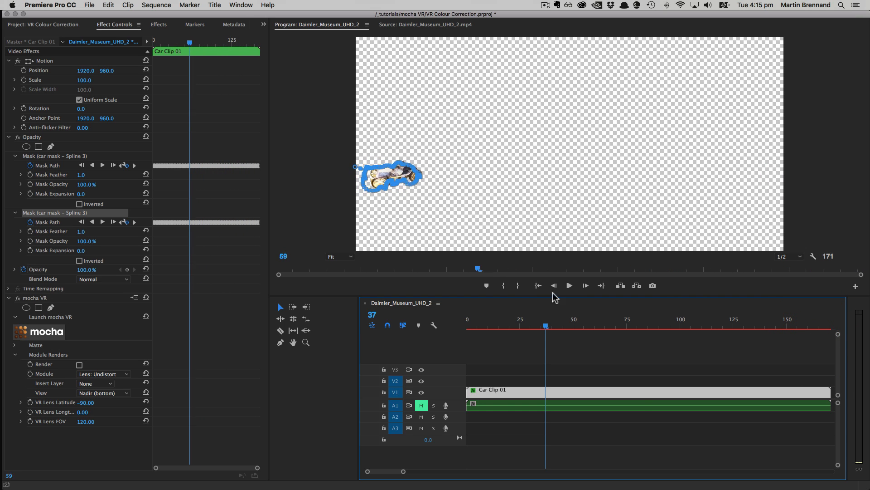
left_click(644, 323)
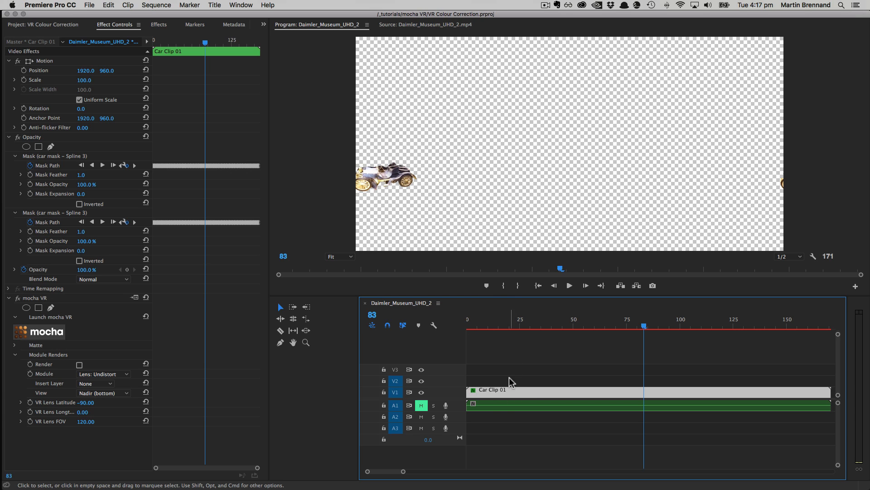
Duplicate Car Clip 01 onto track V2 and delete both car masks from the V1 clip's Opacity effect.
left_click_drag(500, 394, 496, 384)
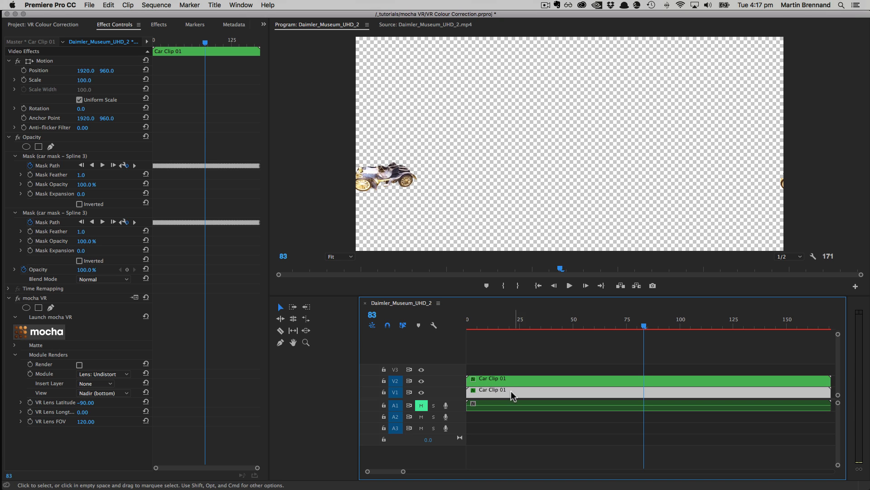
left_click(47, 154)
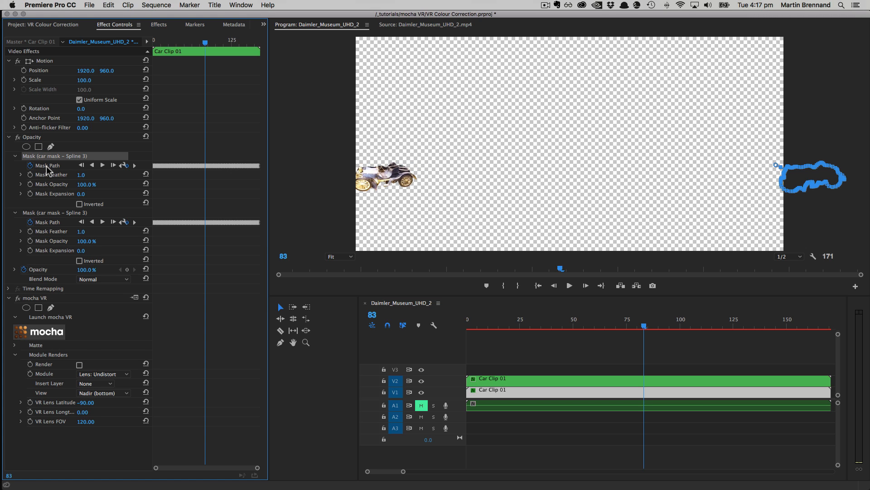
key("Delete")
left_click(48, 157)
key("Delete")
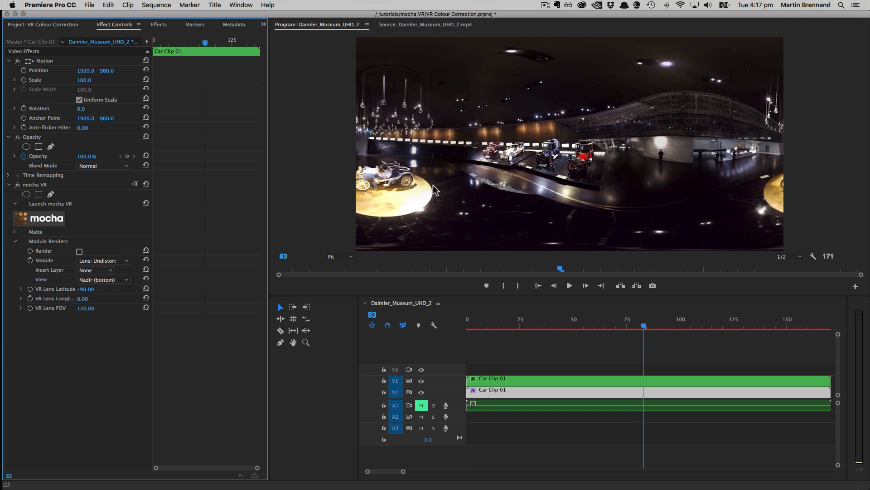
Limit the mocha VR matte of the V1 clip to the floor mask layer by hiding the car mask layer.
left_click(510, 393)
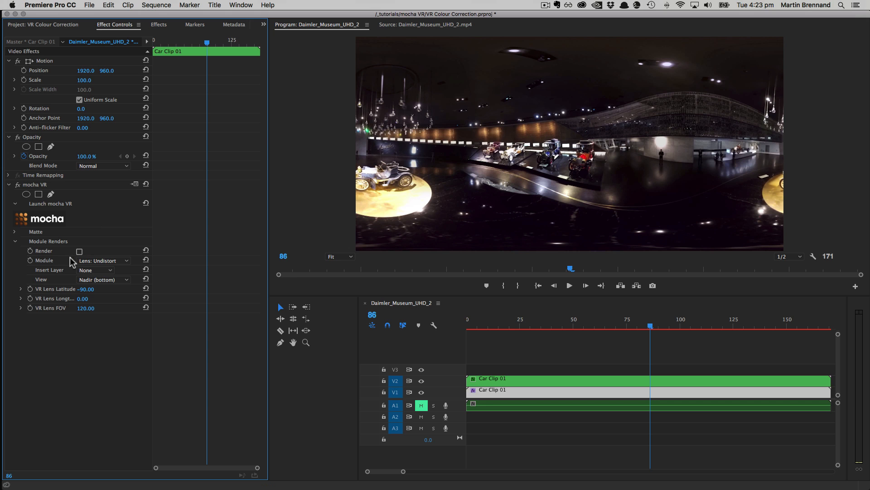
left_click(16, 231)
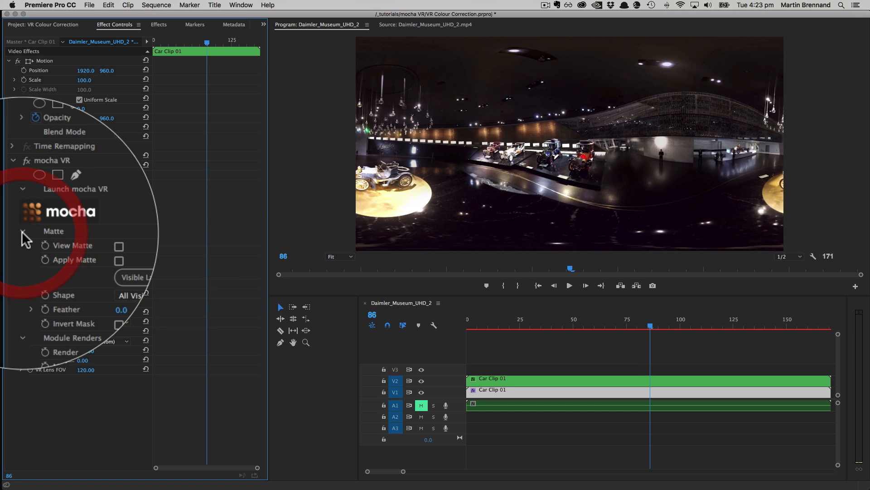
left_click(135, 261)
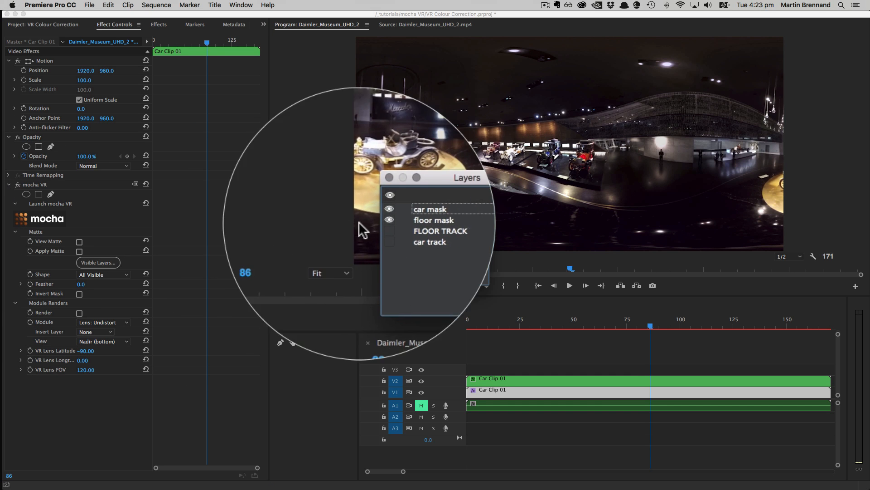
left_click(379, 210)
left_click(415, 221)
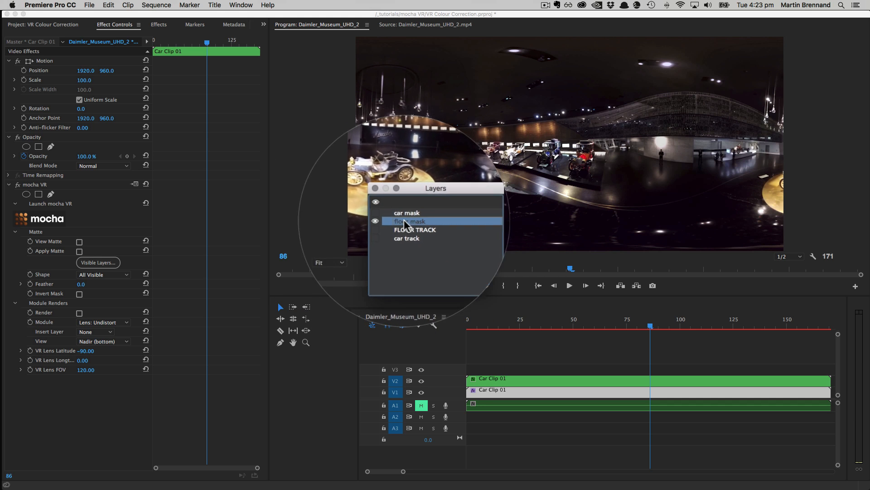
left_click(380, 191)
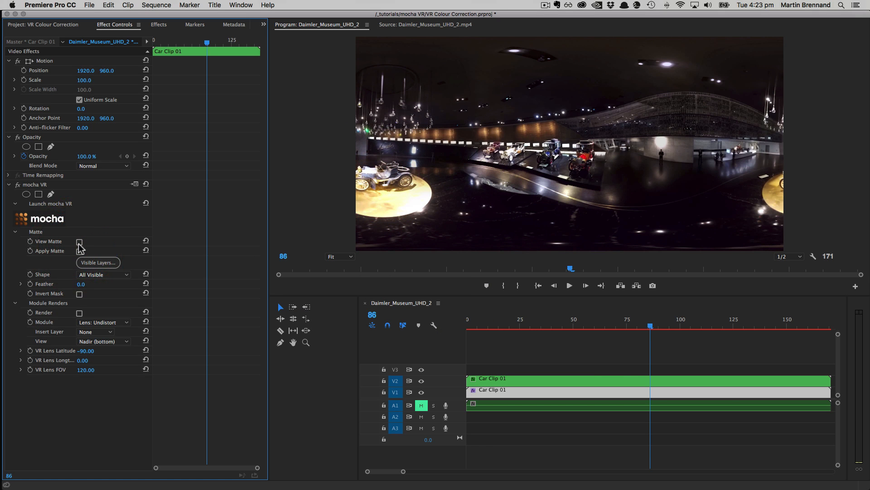
Preview the floor matte with View Matte and with Apply Matte, switching each option off again.
left_click(80, 241)
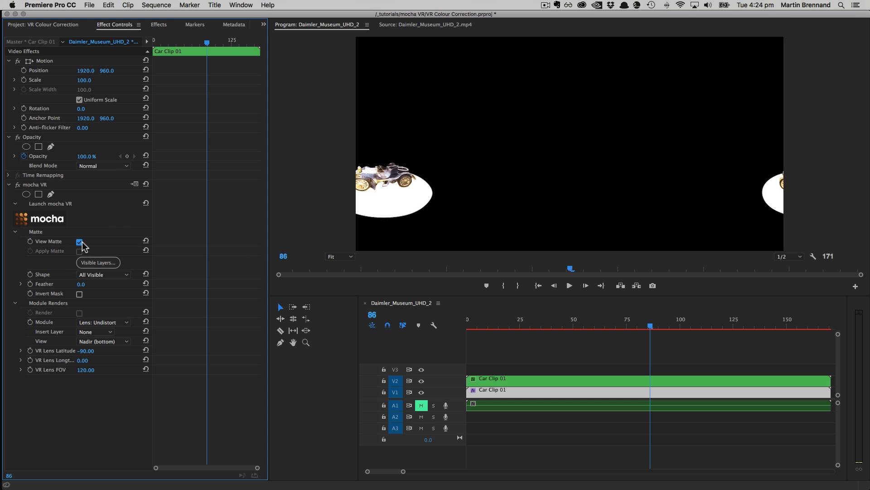
left_click(79, 242)
left_click(79, 251)
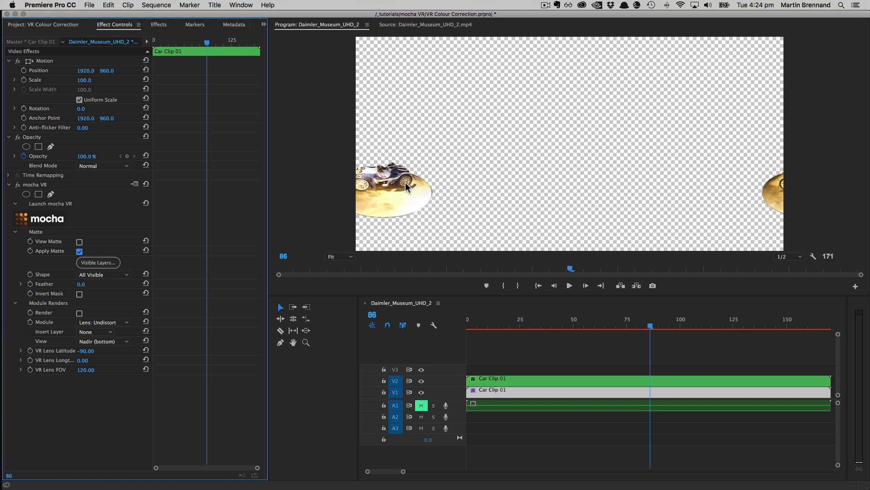
left_click(80, 251)
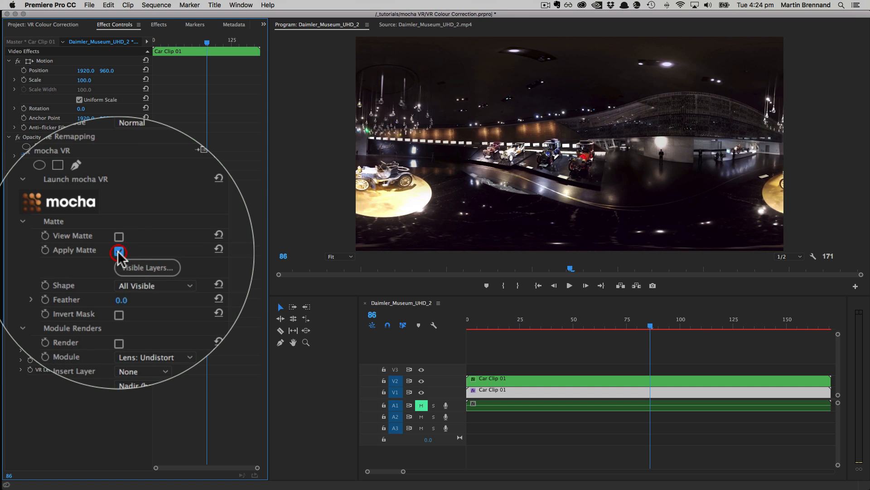
left_click(23, 231)
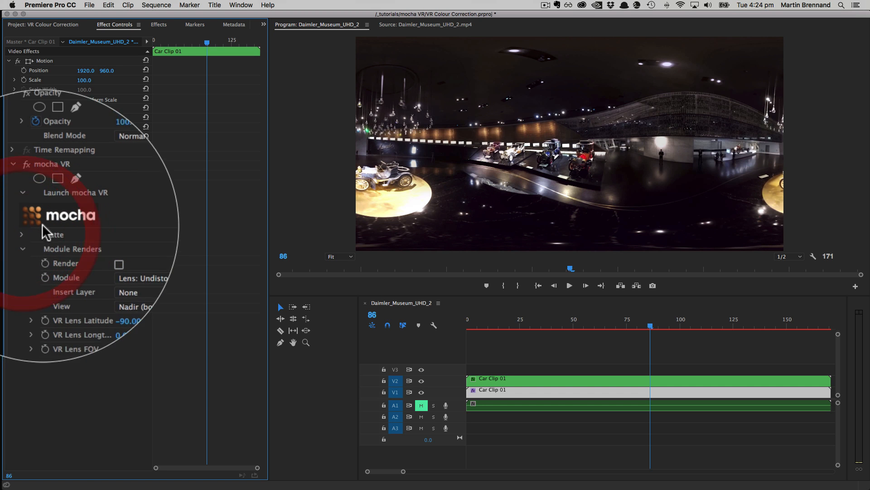
Copy the floor mask layer's shape data from mocha VR as Adobe Premiere shape data and close mocha VR, saving the changes.
left_click(70, 220)
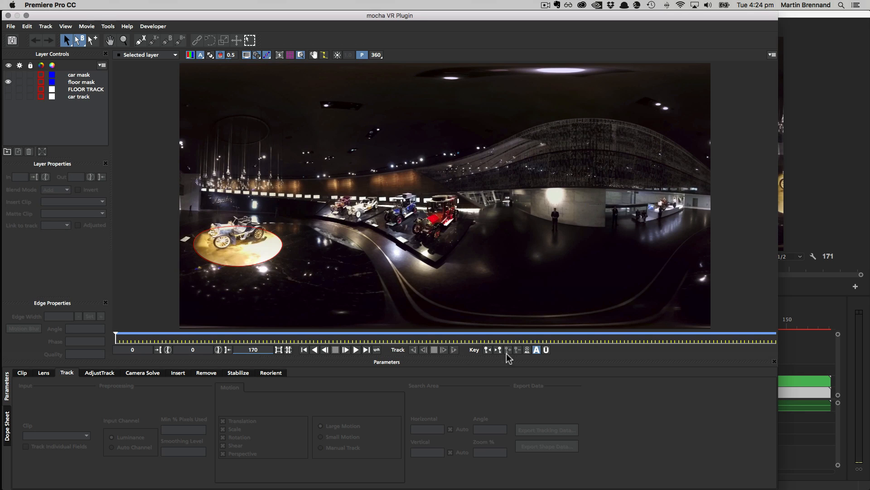
left_click(247, 263)
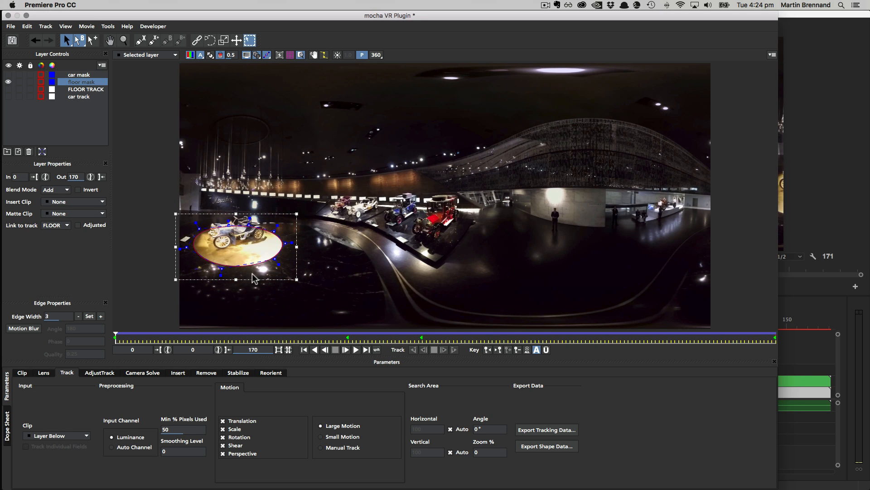
left_click(550, 448)
left_click(370, 260)
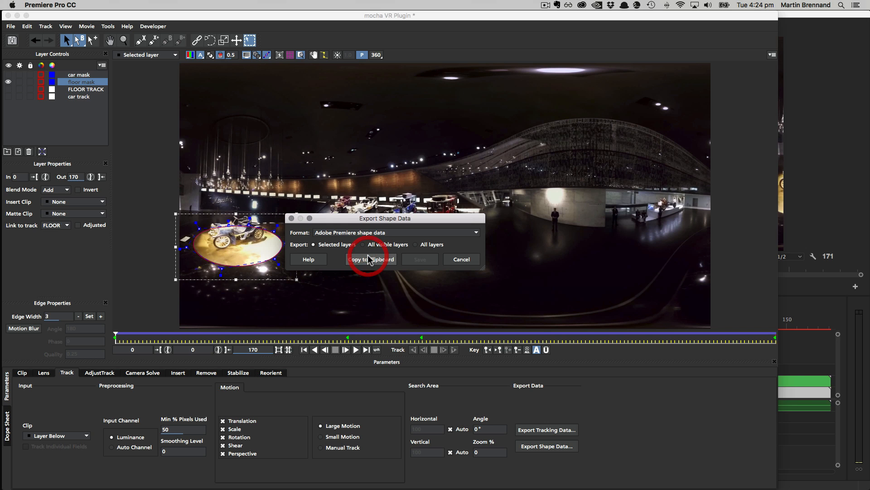
left_click(8, 16)
left_click(520, 68)
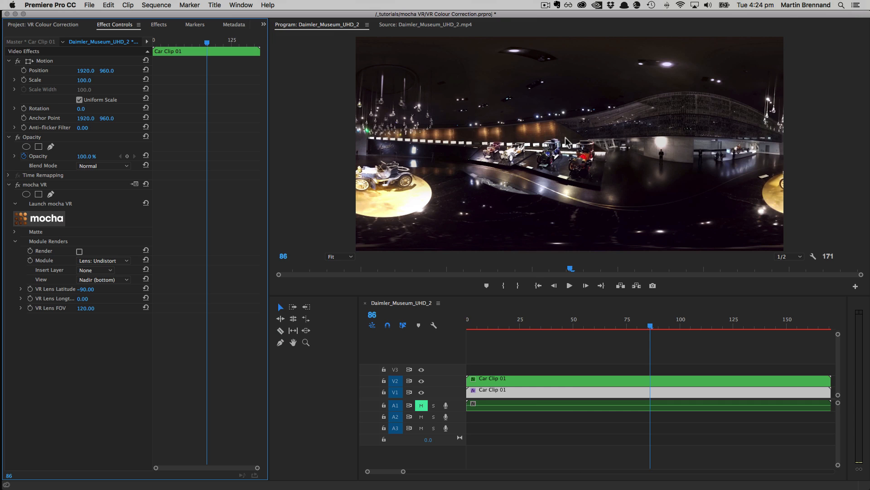
Apply the Lumetri Color effect to Car Clip 01 on track V1.
left_click(582, 395)
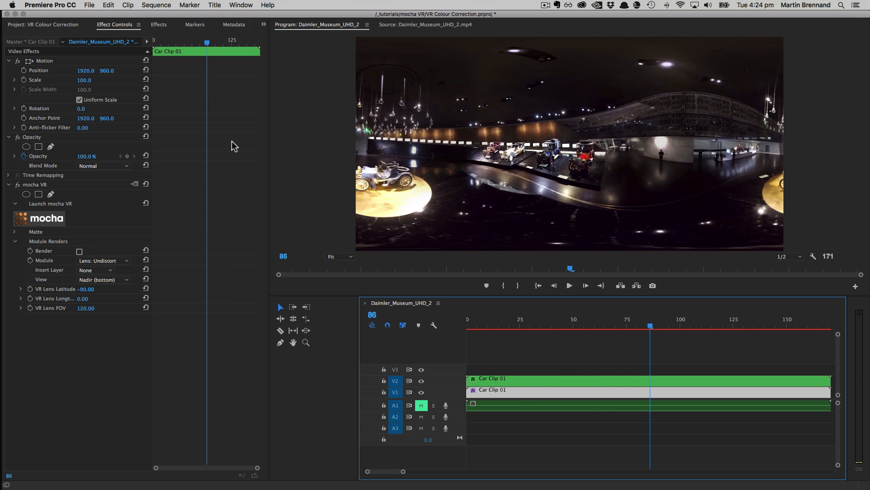
left_click(159, 25)
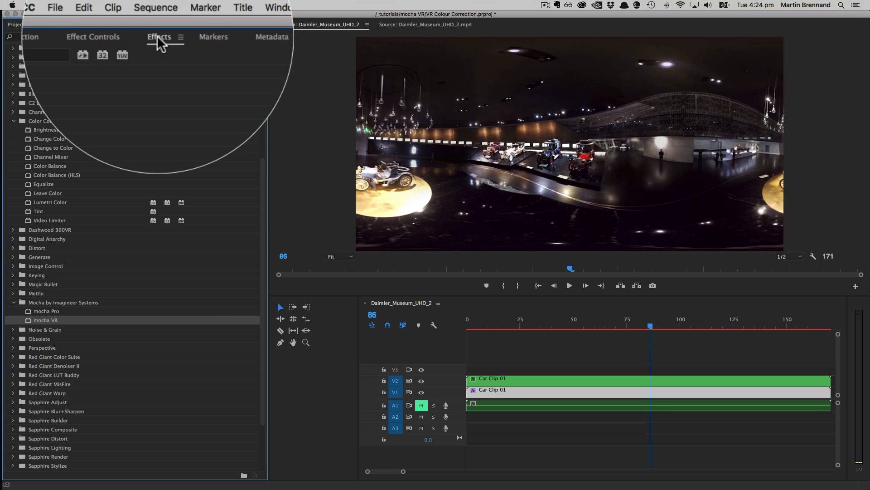
left_click_drag(75, 204, 573, 383)
left_click(575, 391)
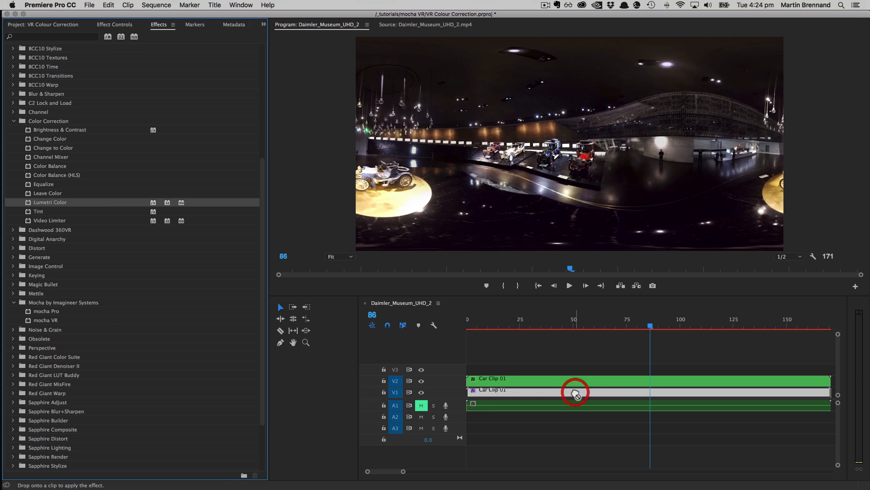
Paste the floor mask shape data into the Lumetri Color effect of the V1 clip.
left_click(109, 24)
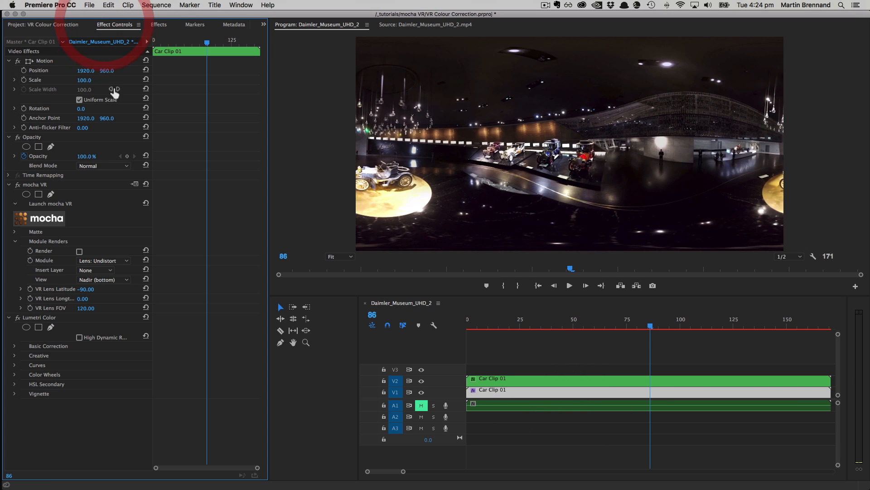
left_click(40, 317)
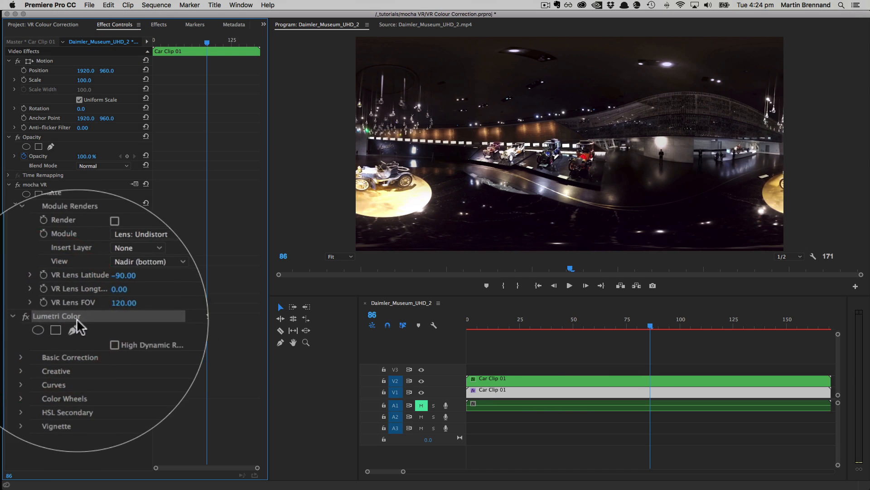
right_click(45, 319)
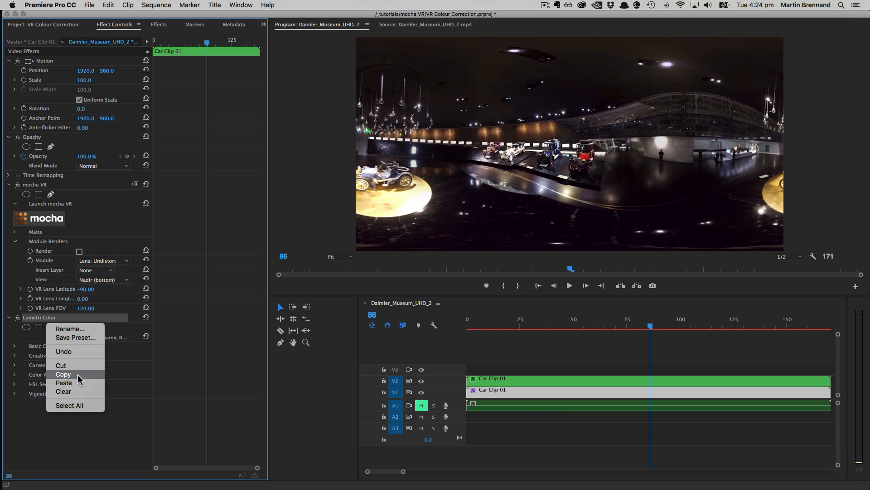
left_click(66, 383)
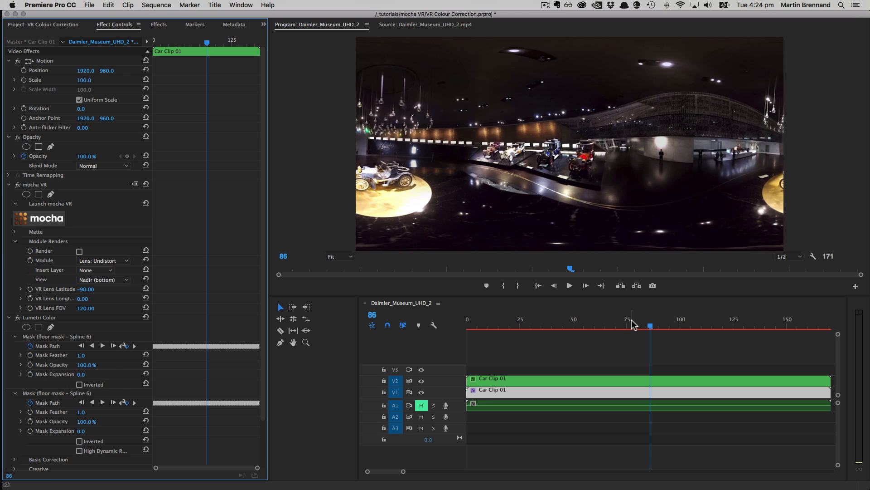
Examine the outlines of both pasted floor masks at frame 86.
left_click(51, 337)
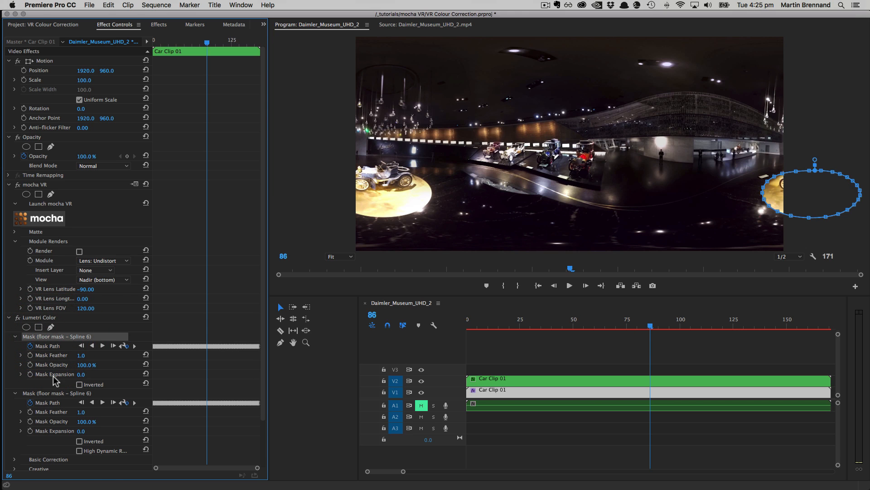
left_click(48, 393)
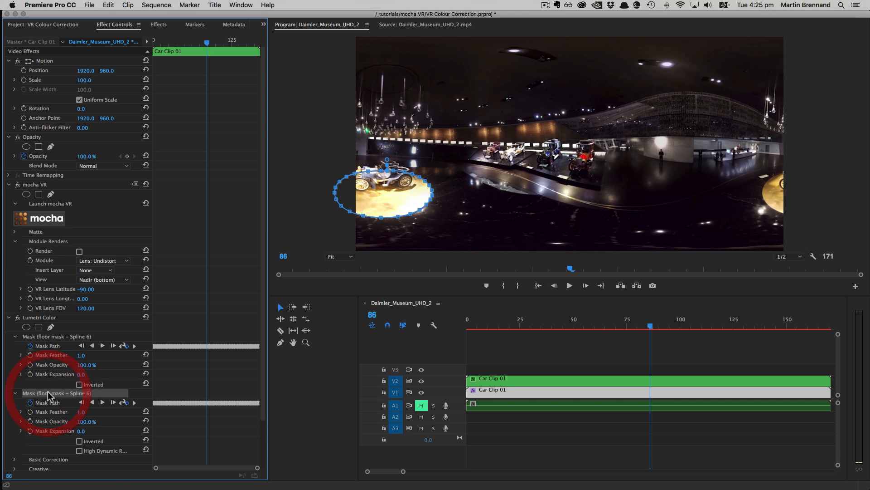
left_click(40, 323)
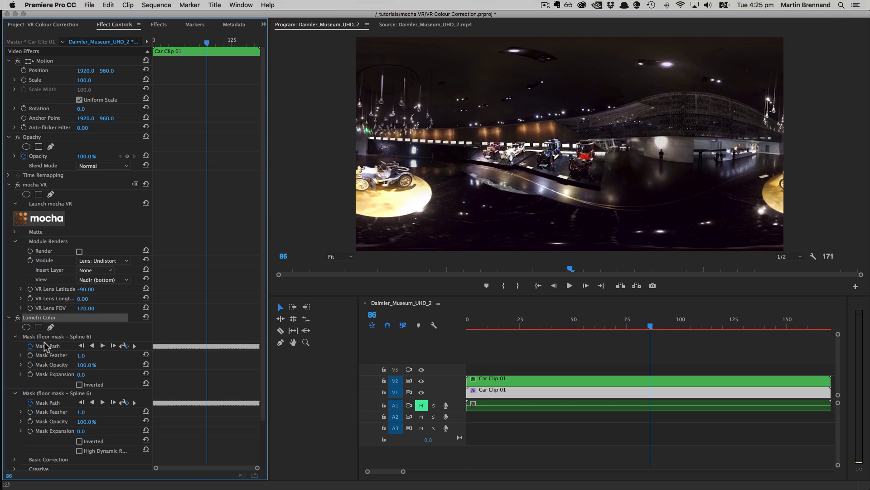
Set the Lumetri Basic Correction of the masked floor to Highlights 21 and Shadows -150.
left_click(9, 185)
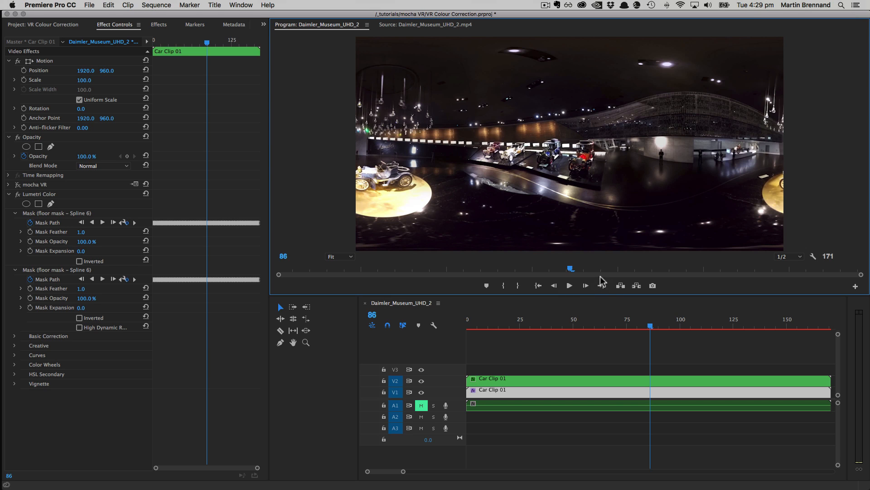
left_click(14, 336)
left_click_drag(255, 265, 254, 366)
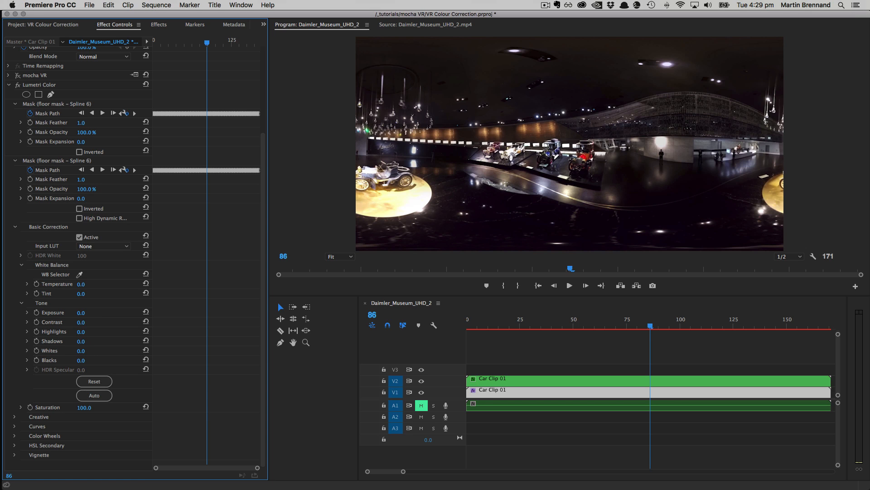
left_click_drag(81, 341, 31, 341)
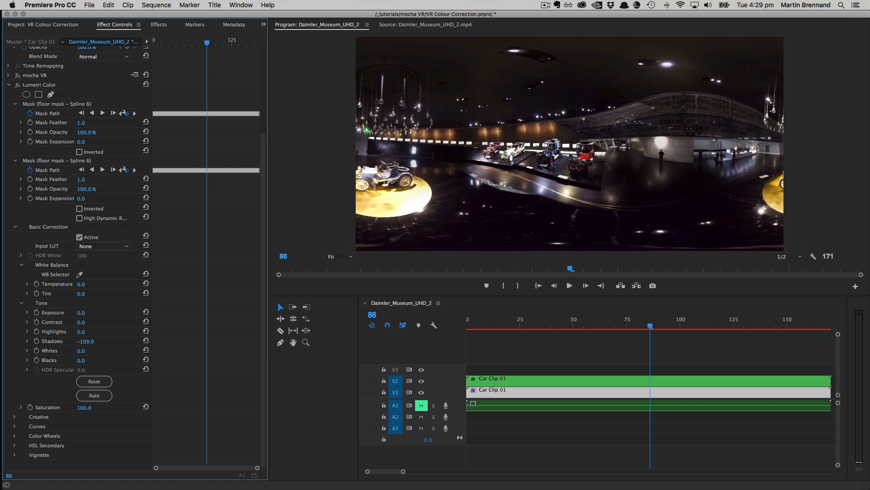
left_click_drag(86, 341, 87, 341)
Toggle the Lumetri Color effect off and on repeatedly to compare the floor before and after correction.
left_click(18, 86)
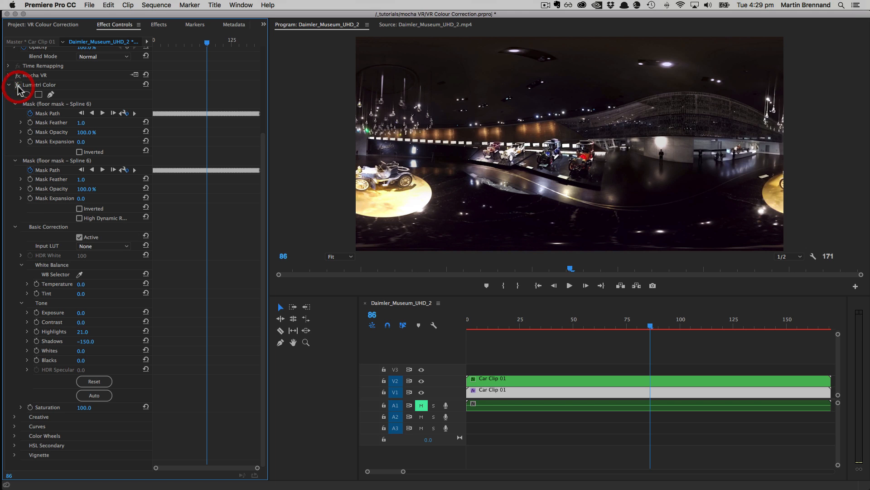
left_click(18, 86)
left_click(18, 85)
left_click(18, 86)
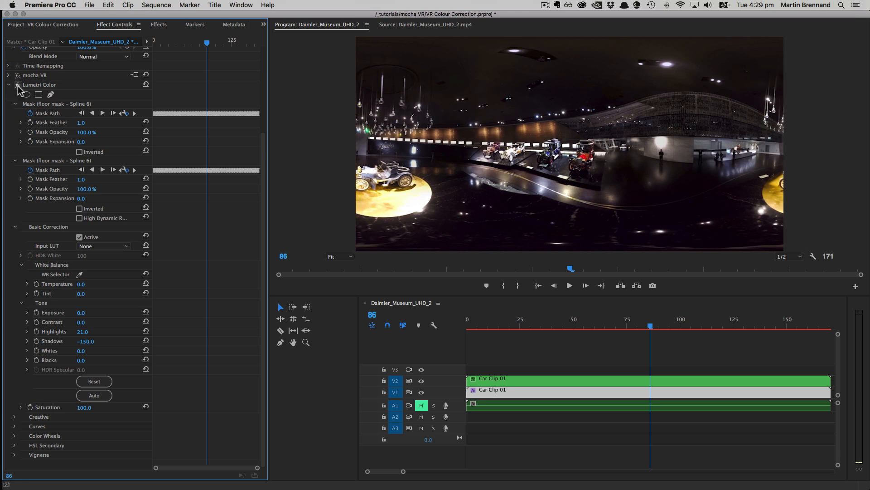
left_click(18, 85)
left_click(18, 86)
left_click(19, 85)
left_click(19, 86)
left_click(18, 86)
left_click(18, 86)
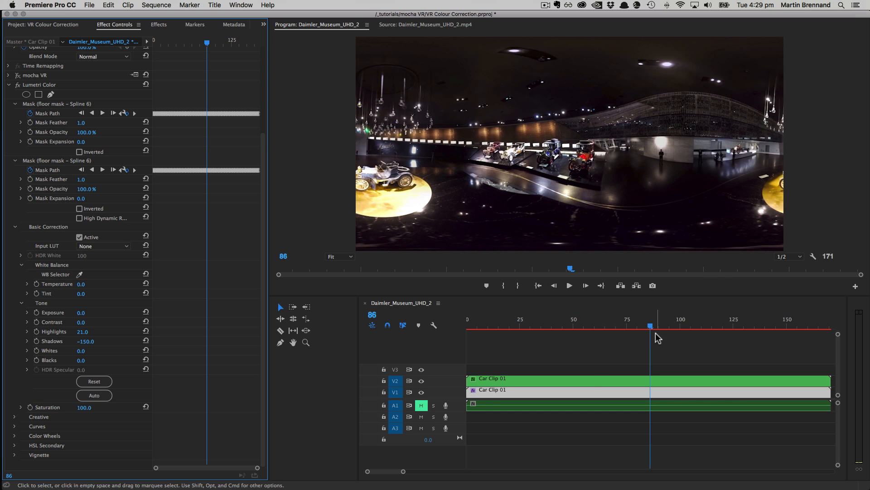
Return to the start of the clip and check both floor masks over the car's podium.
left_click_drag(649, 326, 467, 319)
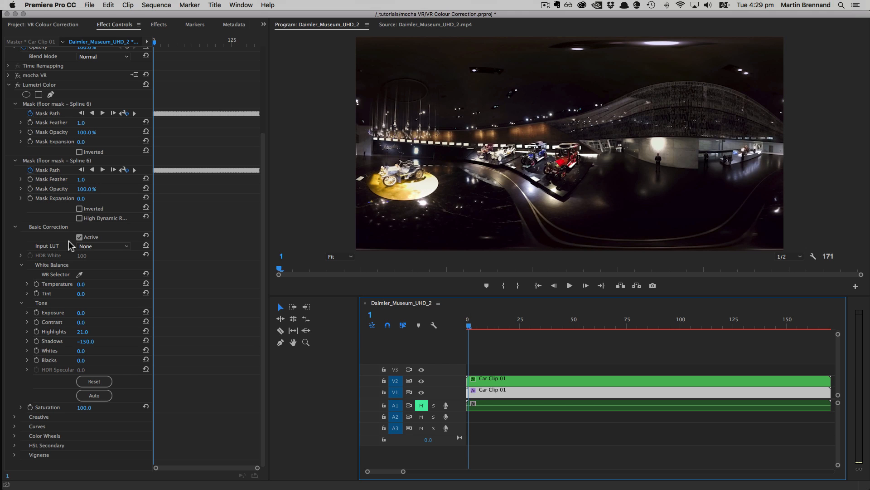
left_click(40, 105)
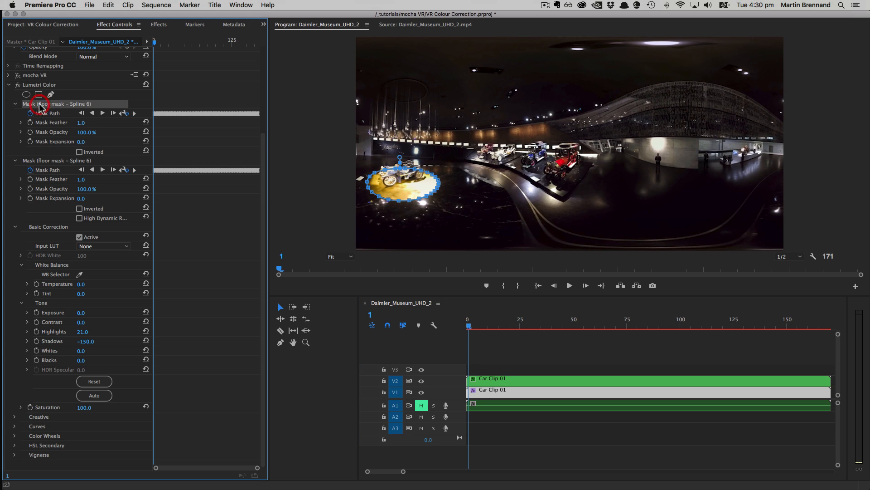
left_click(32, 162)
Examine the first car mask in the Opacity effect of the V2 clip by scrubbing across the whole timeline.
left_click_drag(262, 245, 272, 113)
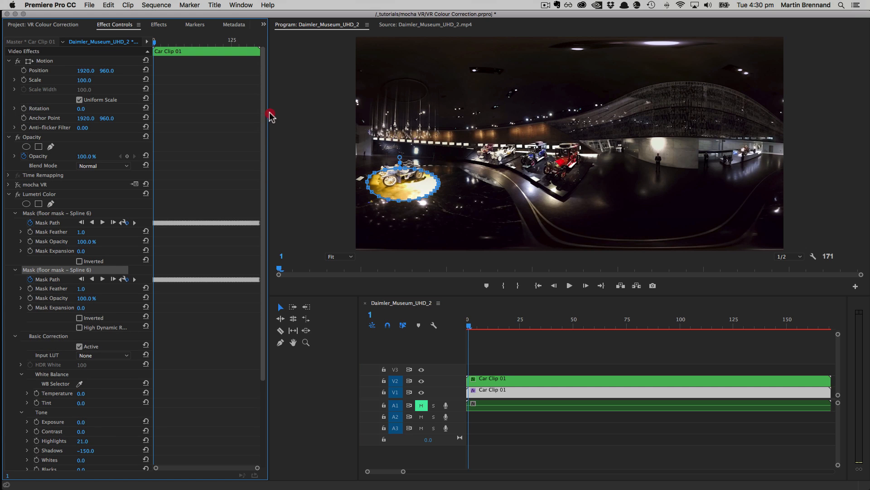
left_click(503, 379)
left_click(51, 157)
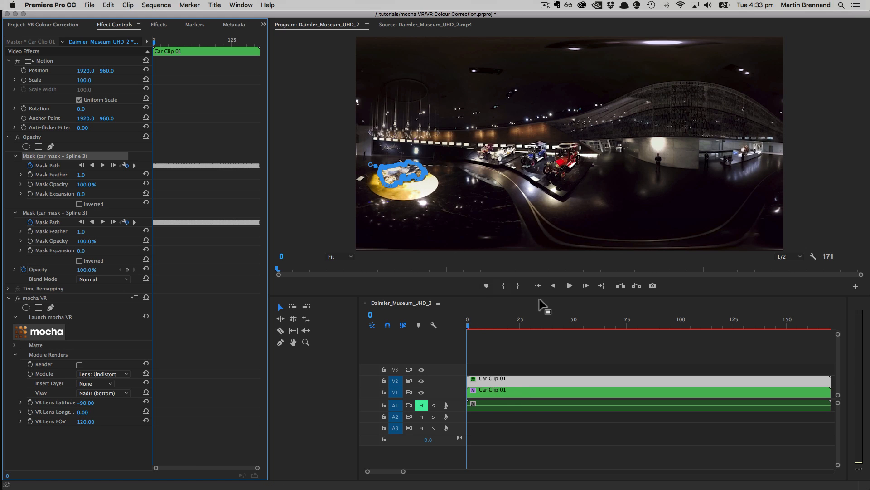
left_click_drag(279, 271, 760, 270)
left_click_drag(837, 270, 790, 270)
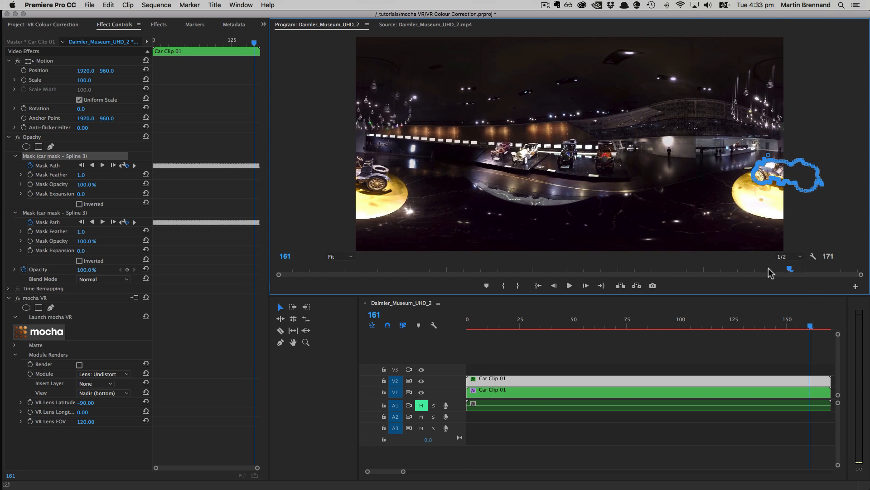
left_click_drag(663, 272, 569, 278)
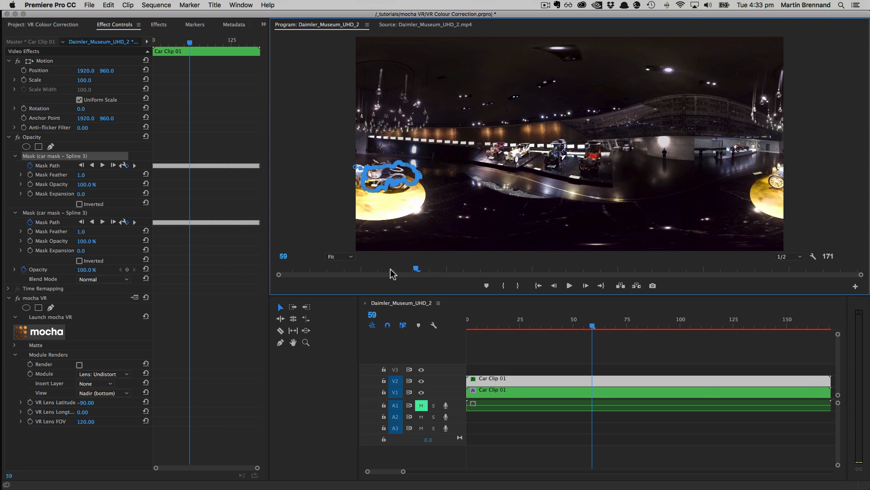
left_click_drag(392, 274, 284, 274)
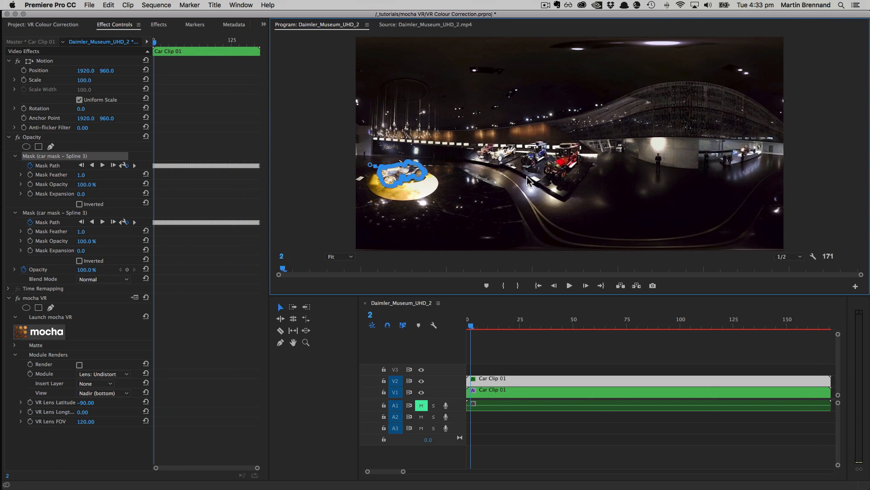